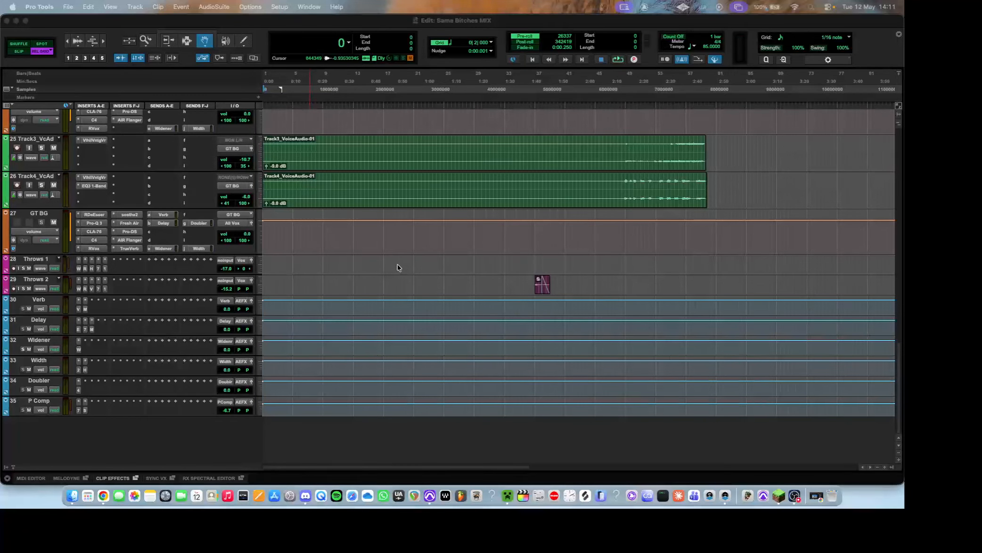
# Step: Expand the STEMS folder track to reveal its individual instrument tracks
pyautogui.scroll(15, 398, 267)
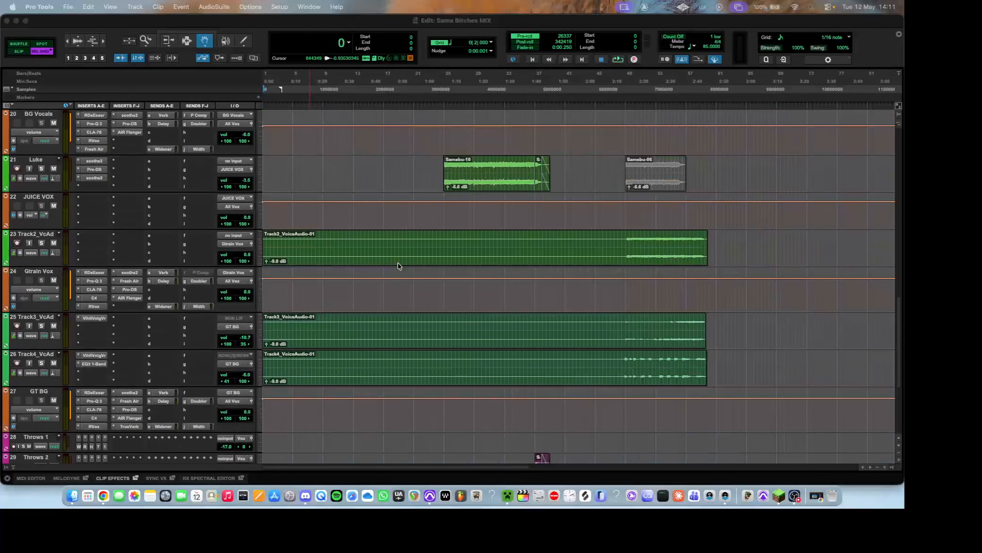
pyautogui.scroll(1, 404, 271)
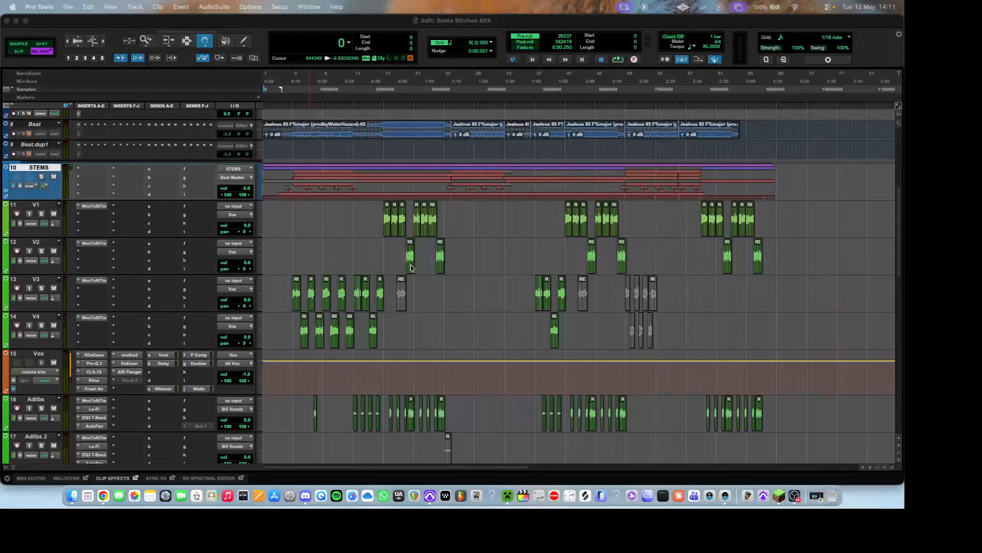
pyautogui.click(10, 196)
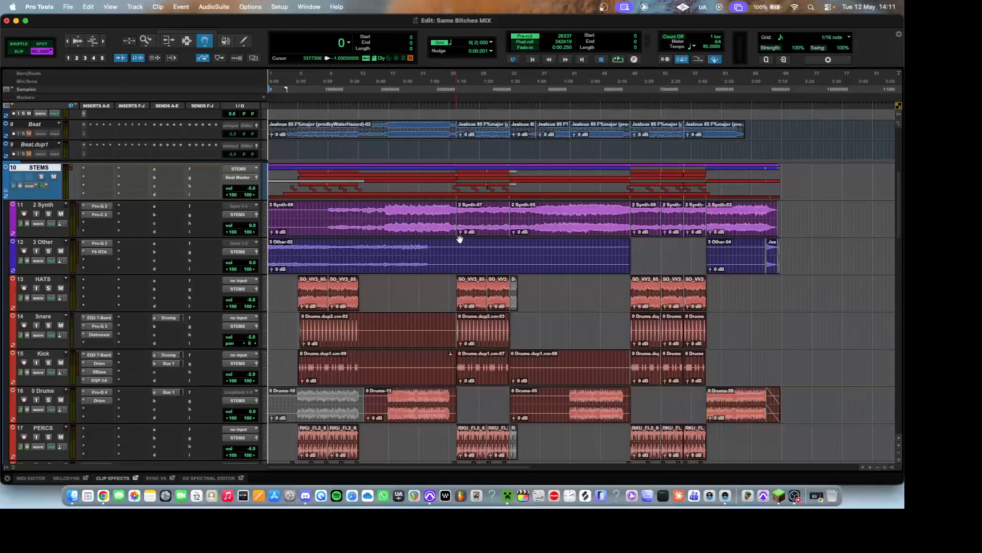
# Step: Play the session from about bar 17 while viewing the stem and vocal tracks, and stop playback
pyautogui.scroll(-3, 460, 240)
pyautogui.click(385, 102)
pyautogui.press('space')
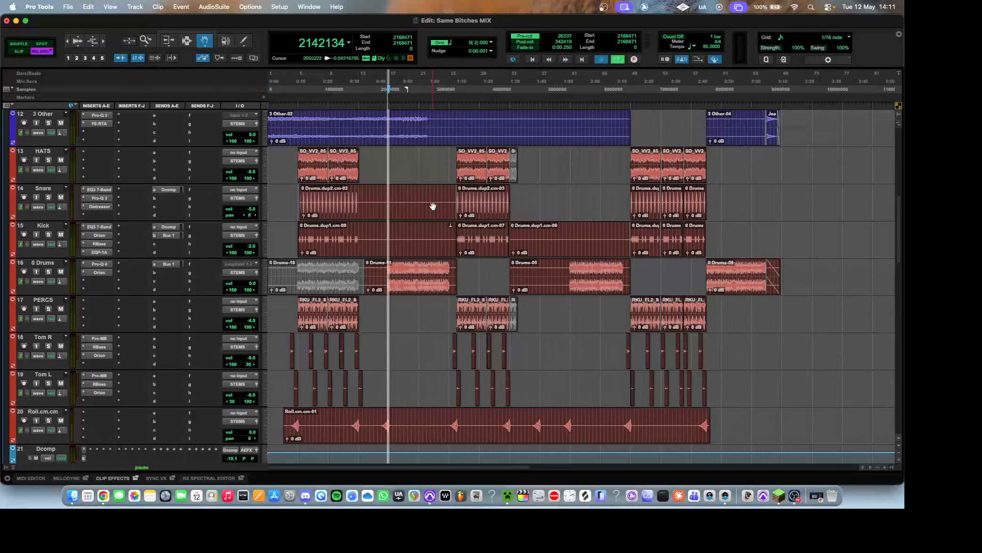
pyautogui.scroll(-6, 433, 208)
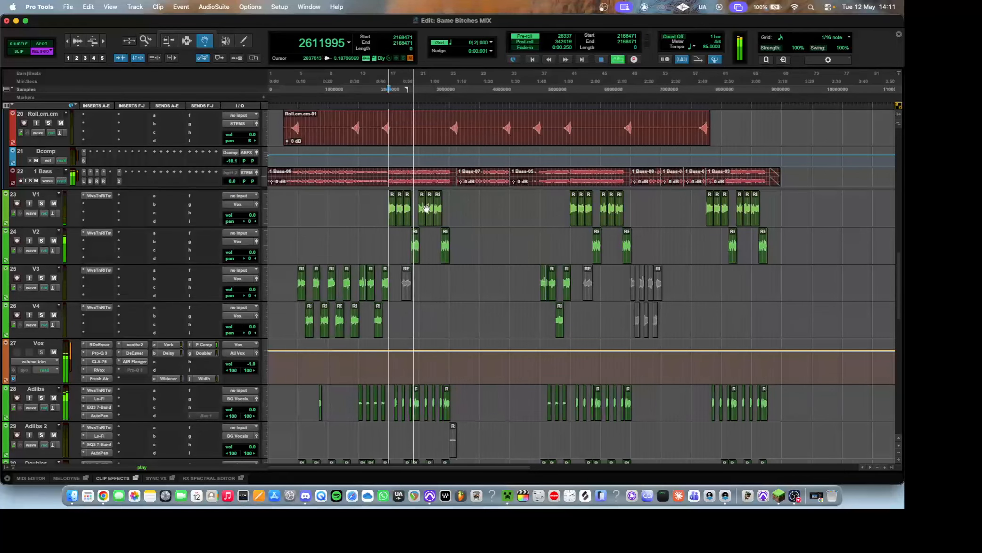
pyautogui.scroll(10, 426, 209)
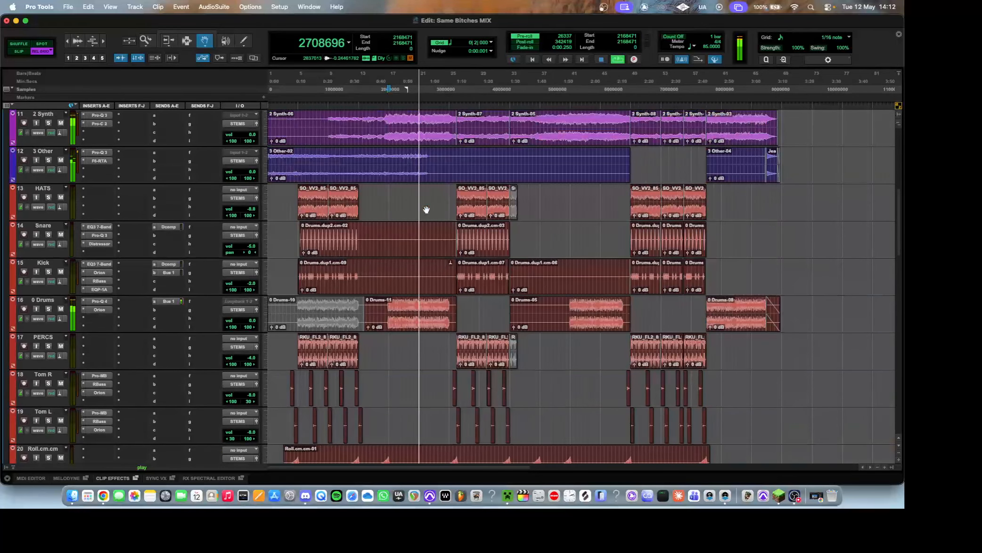
pyautogui.press('space')
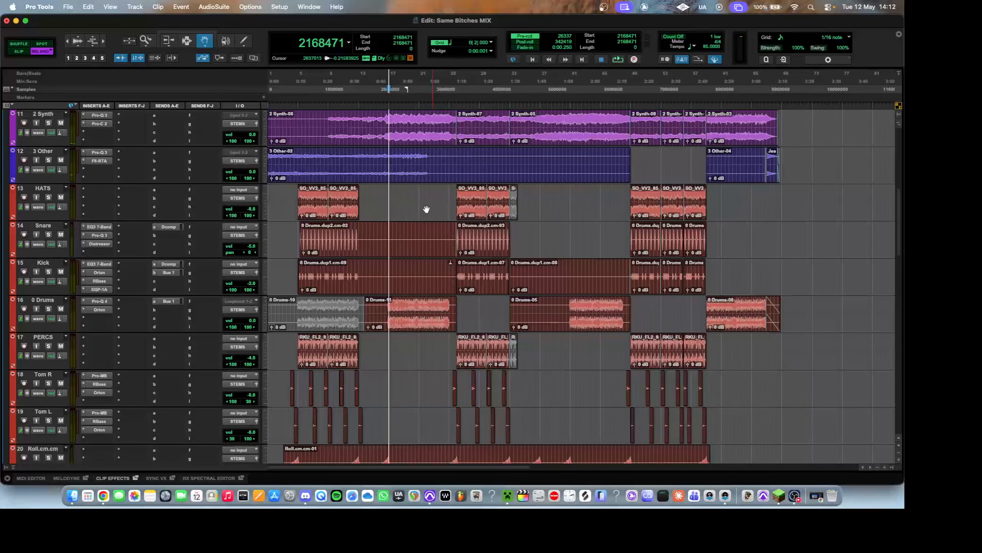
# Step: Review the stem and vocal tracks and highlight the first Snare and Kick section with the Selector tool
pyautogui.scroll(5, 426, 209)
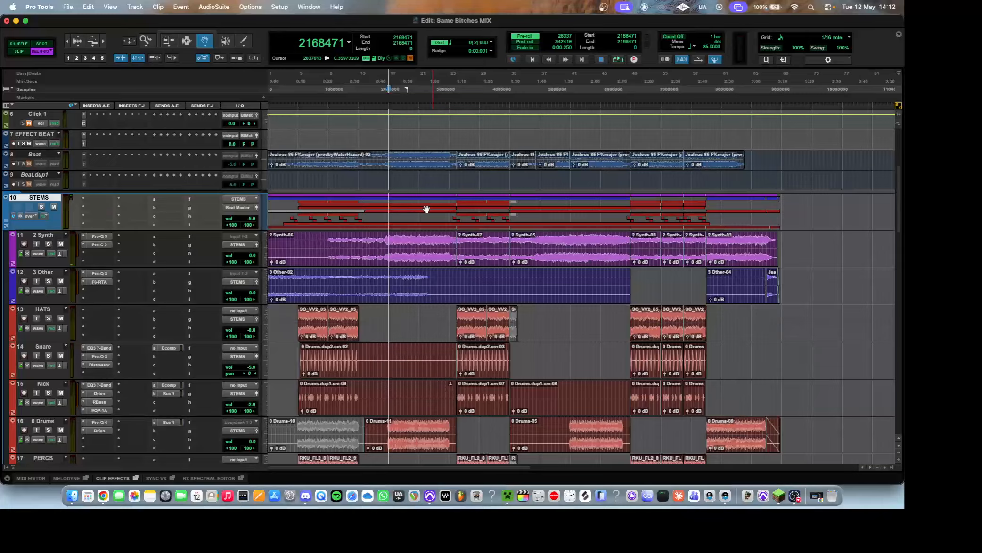
pyautogui.scroll(-12, 426, 209)
pyautogui.scroll(-14, 426, 210)
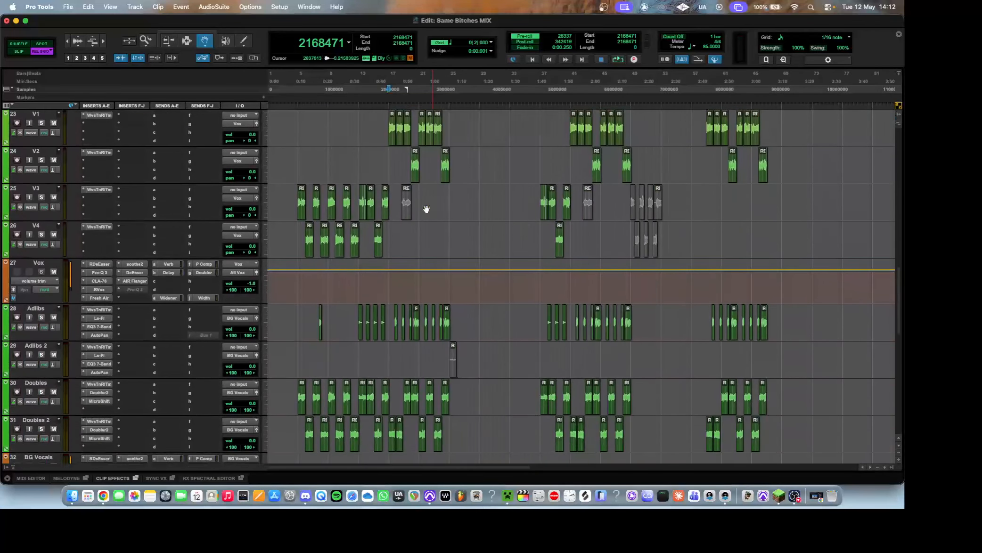
pyautogui.scroll(6, 427, 210)
pyautogui.scroll(15, 426, 210)
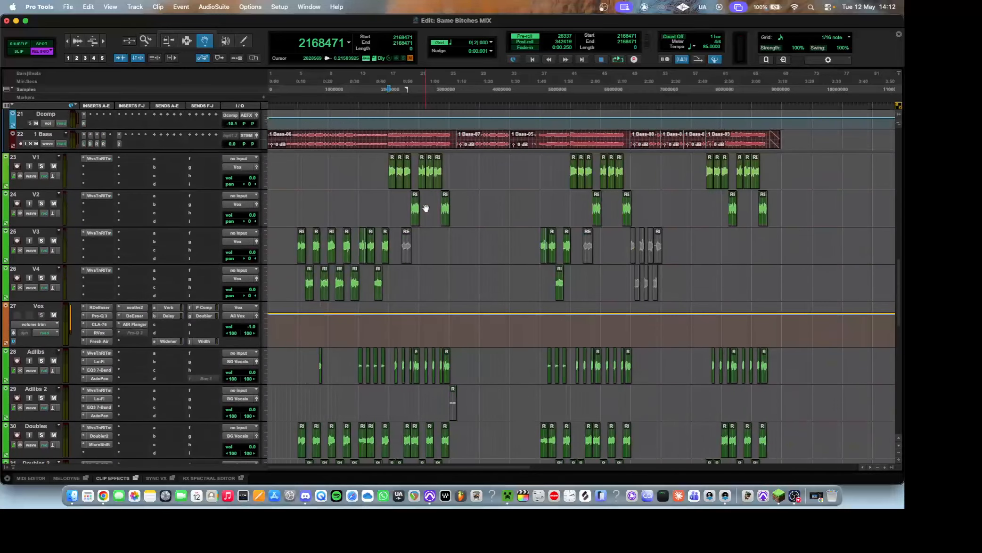
pyautogui.click(187, 40)
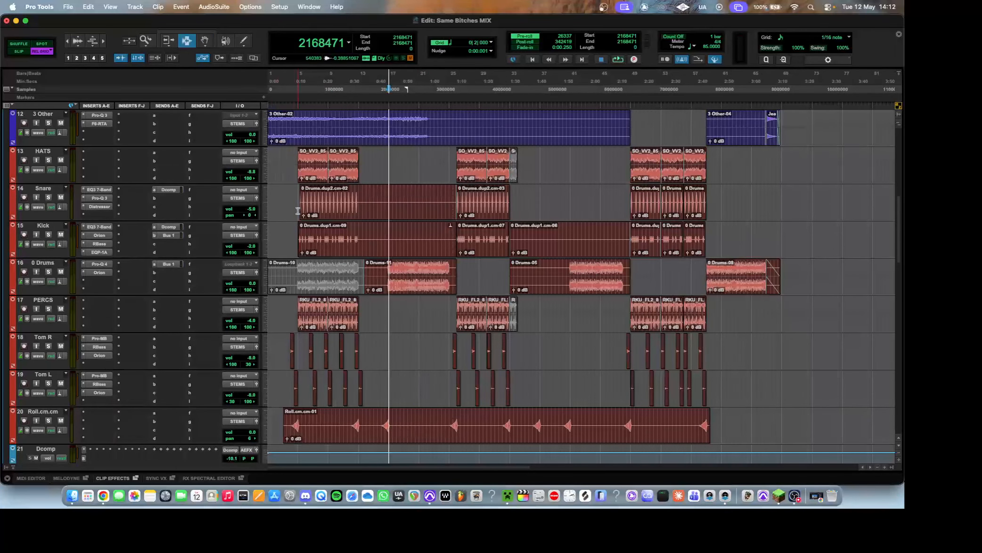
pyautogui.moveTo(291, 193); pyautogui.dragTo(359, 239)
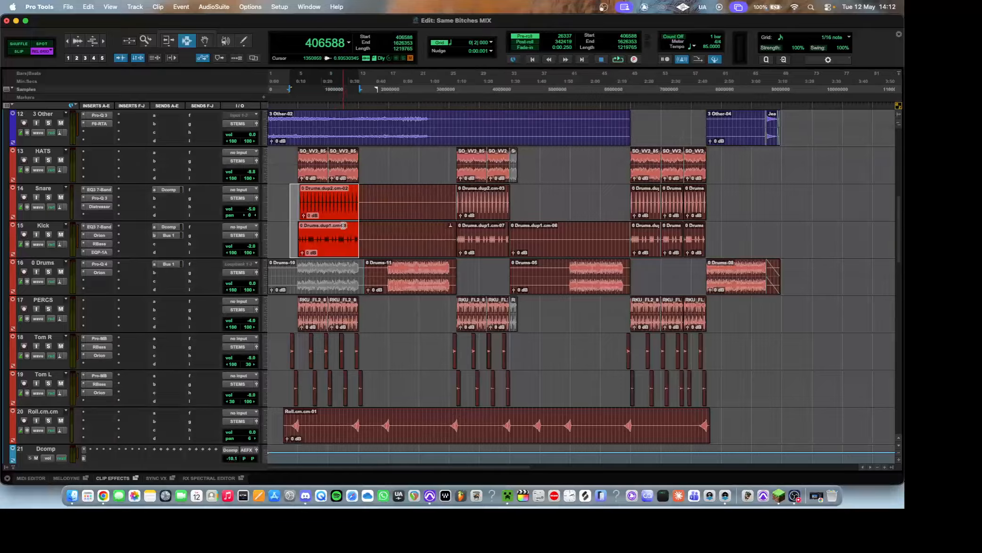
# Step: Highlight the first active passage on 0 Drums and place the edit cursor before the first Tom R and Tom L hits
pyautogui.moveTo(376, 268); pyautogui.dragTo(453, 269)
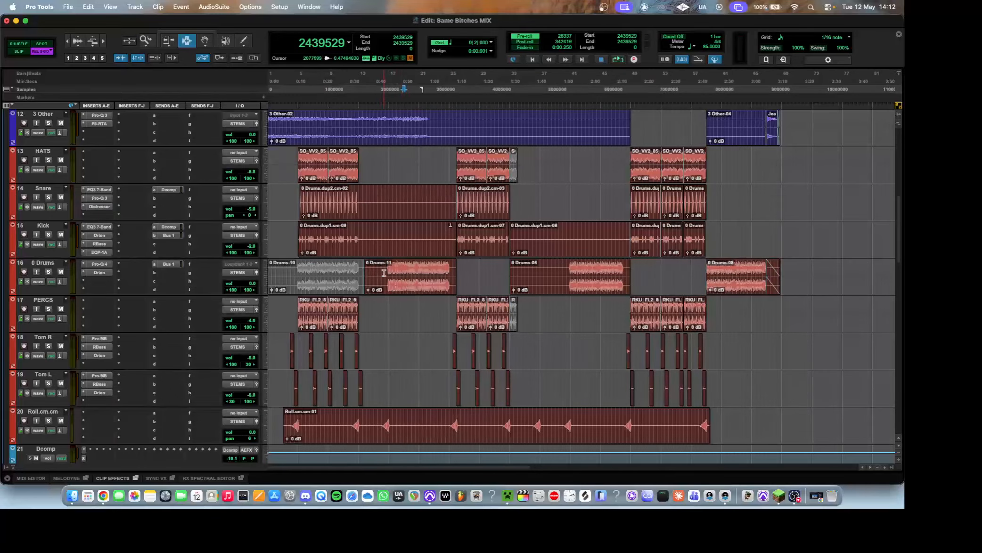
pyautogui.moveTo(385, 277); pyautogui.dragTo(450, 277)
pyautogui.click(470, 276)
pyautogui.scroll(-3, 269, 165)
pyautogui.moveTo(385, 308); pyautogui.dragTo(286, 272)
pyautogui.click(286, 274)
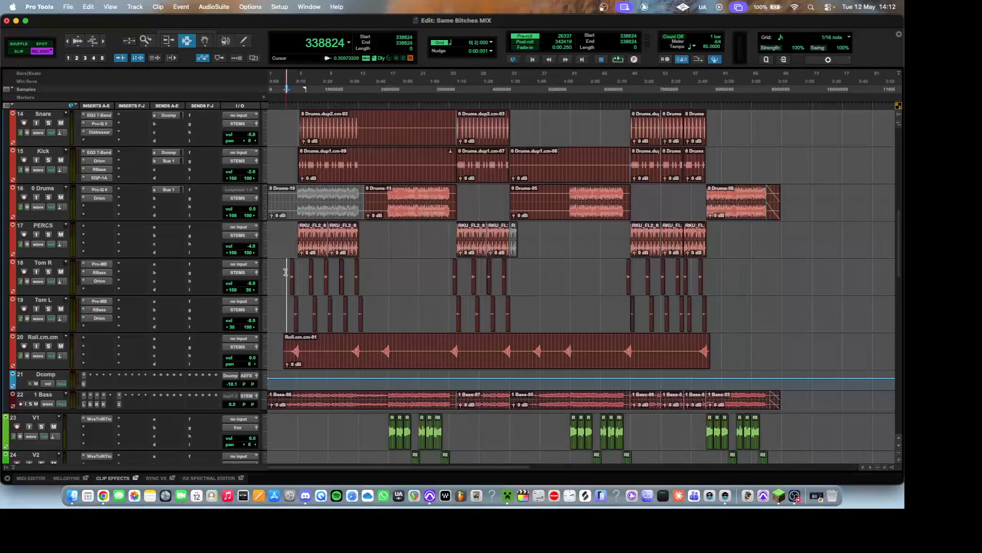
# Step: Return to the Grabber tool and open the Pro-Q 3 equalizer on the 2 Synth track for inspection
pyautogui.click(204, 41)
pyautogui.scroll(10, 280, 253)
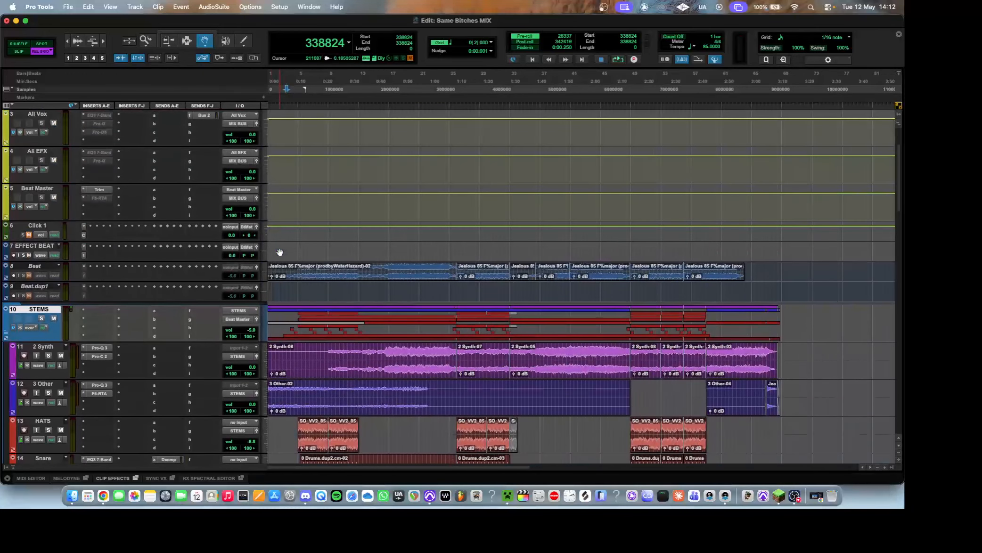
pyautogui.scroll(-3, 280, 253)
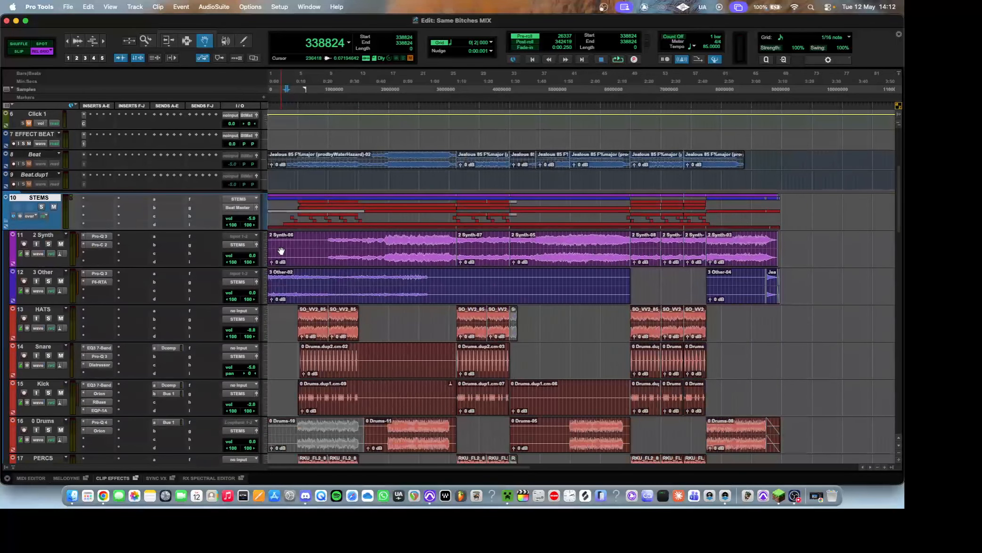
pyautogui.scroll(-7, 280, 250)
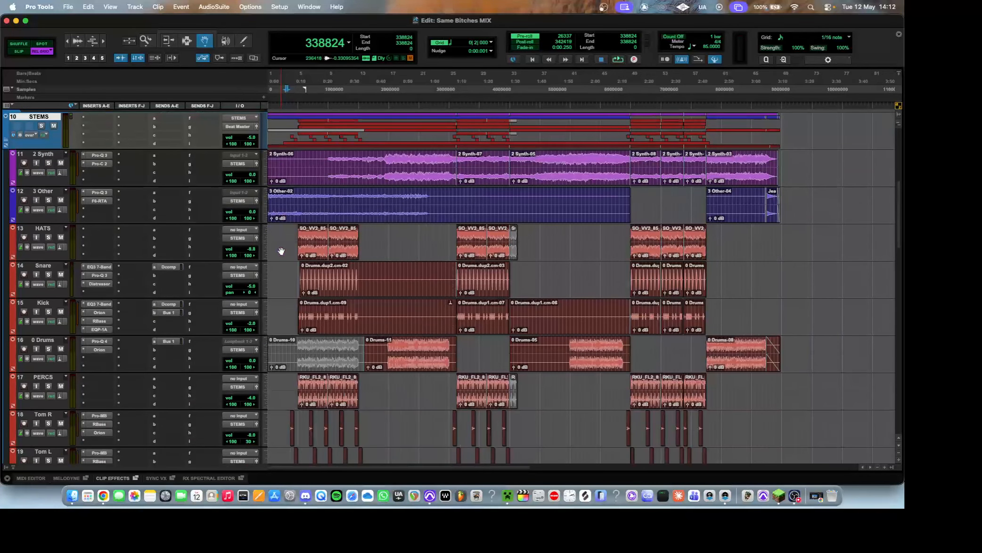
pyautogui.scroll(5, 274, 247)
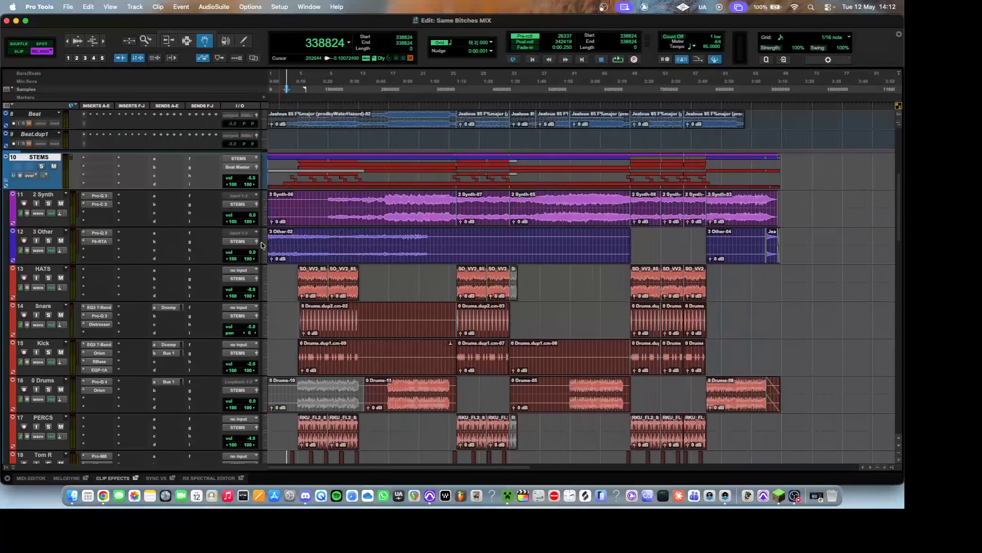
pyautogui.click(100, 196)
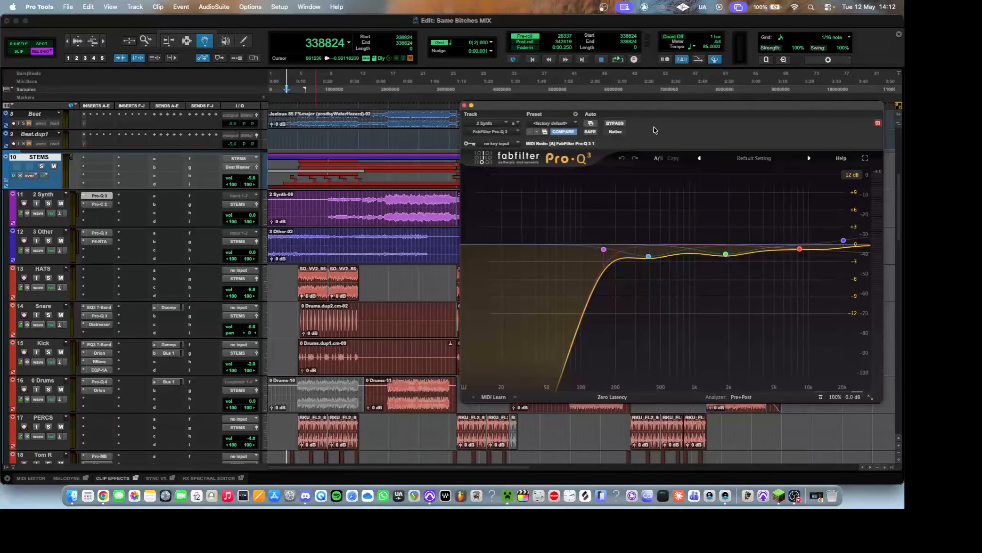
pyautogui.moveTo(650, 112); pyautogui.dragTo(366, 72)
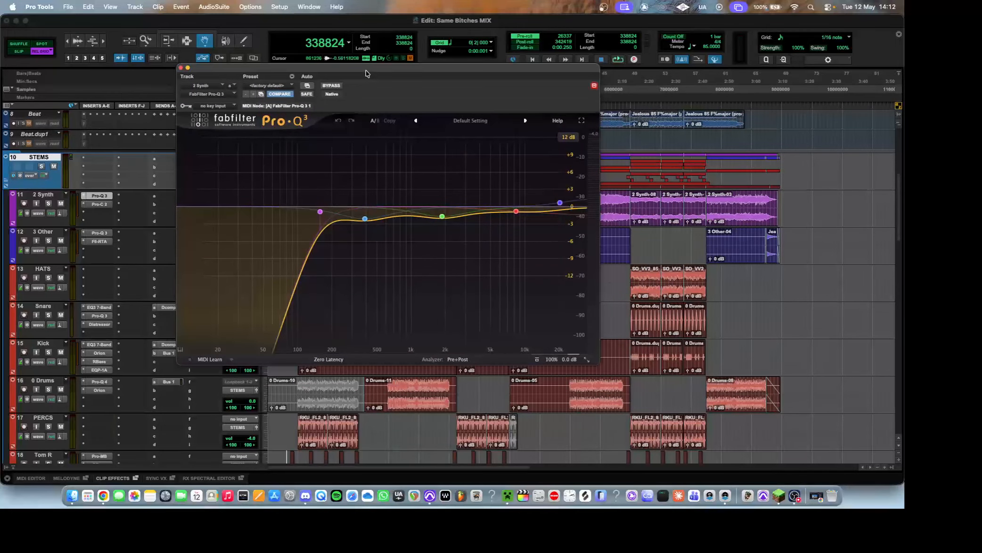
# Step: Examine the low-cut, low-mid and high-frequency bands of the 2 Synth equalizer and close it
pyautogui.moveTo(375, 221)
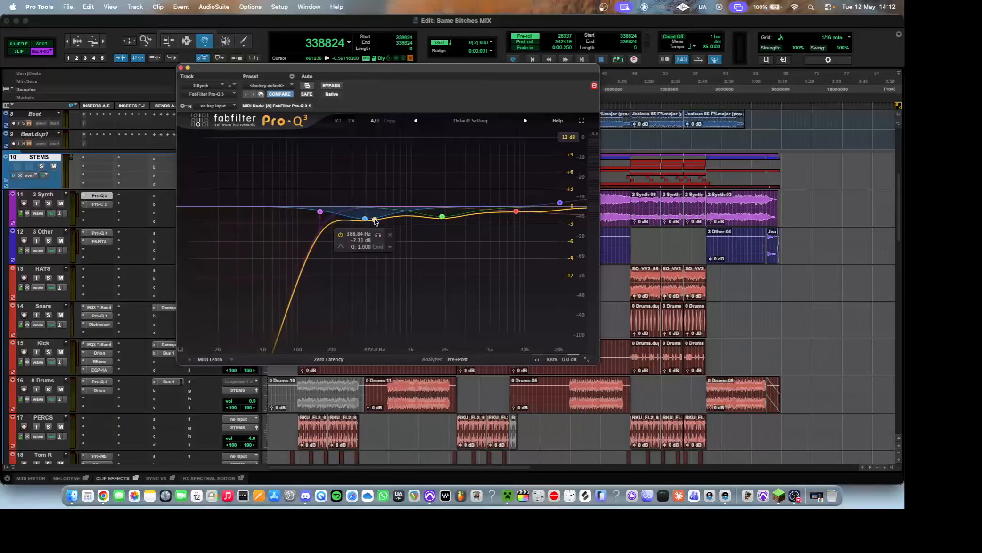
pyautogui.moveTo(519, 213)
pyautogui.moveTo(563, 207)
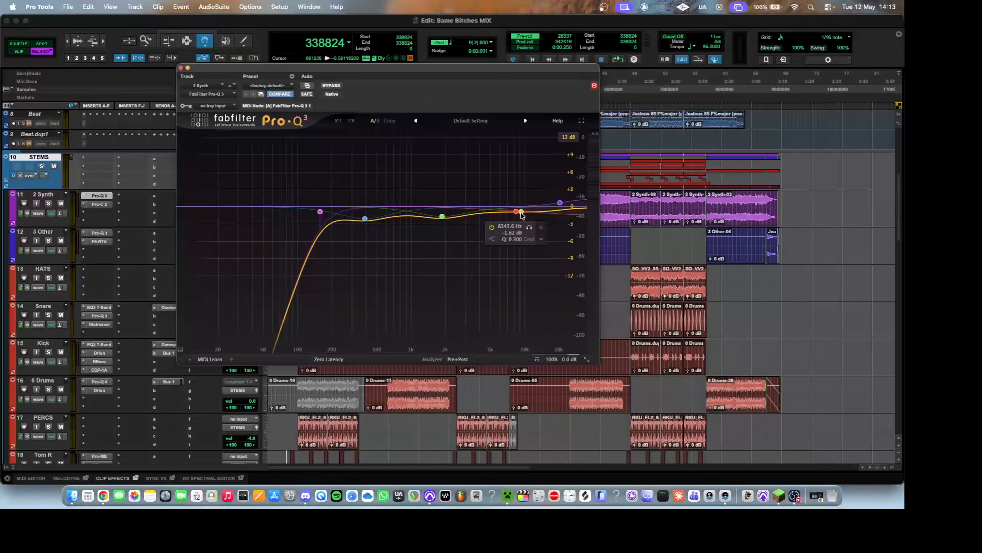
pyautogui.moveTo(329, 223)
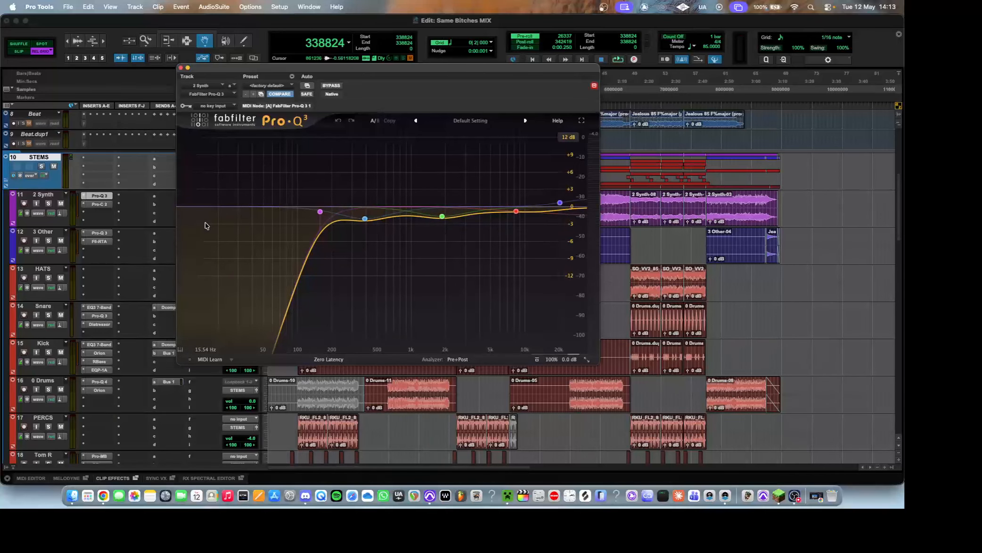
pyautogui.click(100, 200)
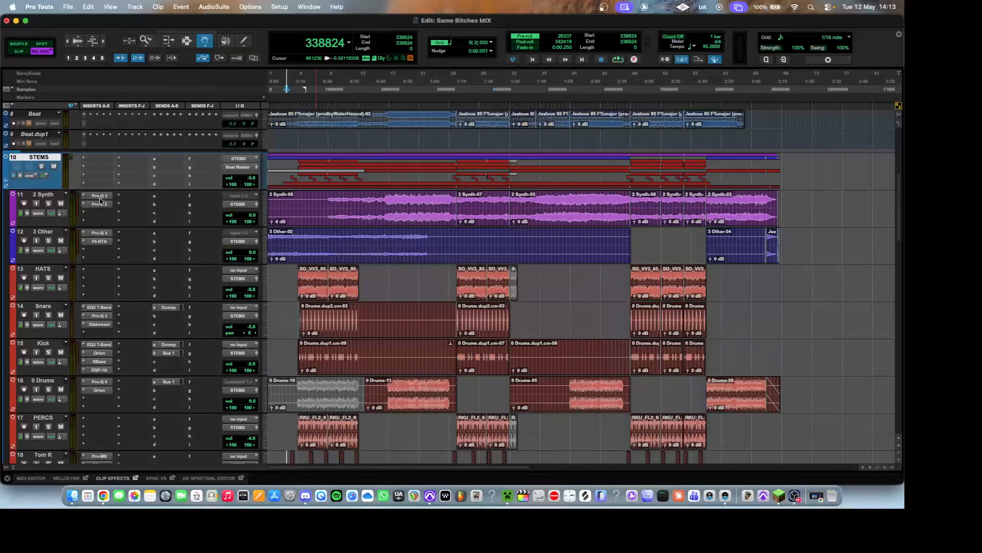
pyautogui.click(100, 200)
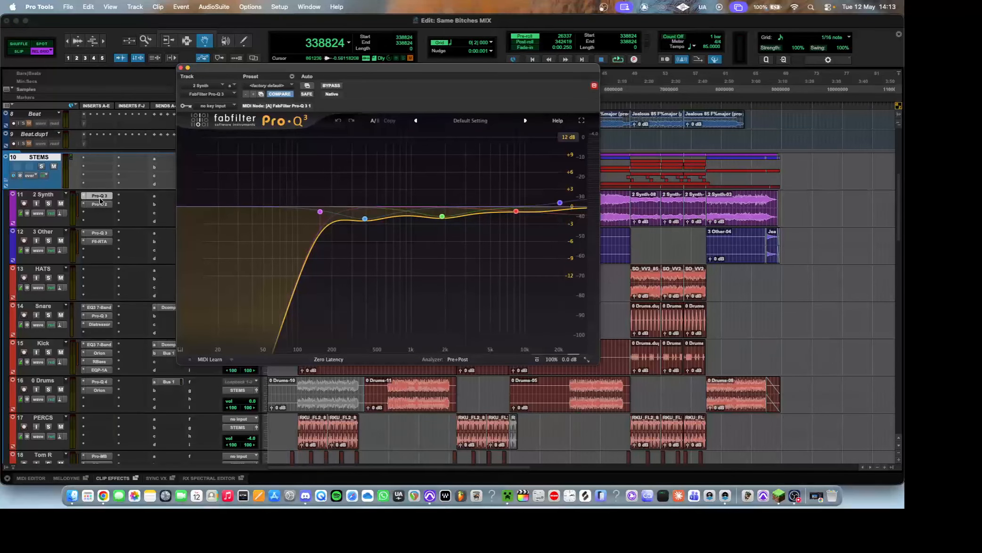
pyautogui.click(100, 200)
# Step: Open Pro-C 2 on 2 Synth, audition the soloed track from about bar 17 to watch the gain reduction, and close the compressor
pyautogui.click(100, 206)
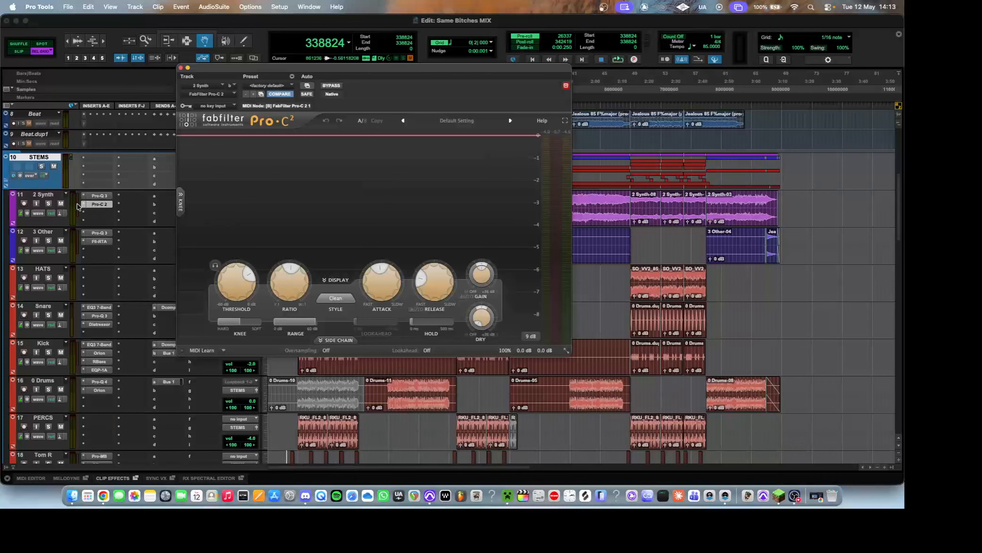
pyautogui.press('space')
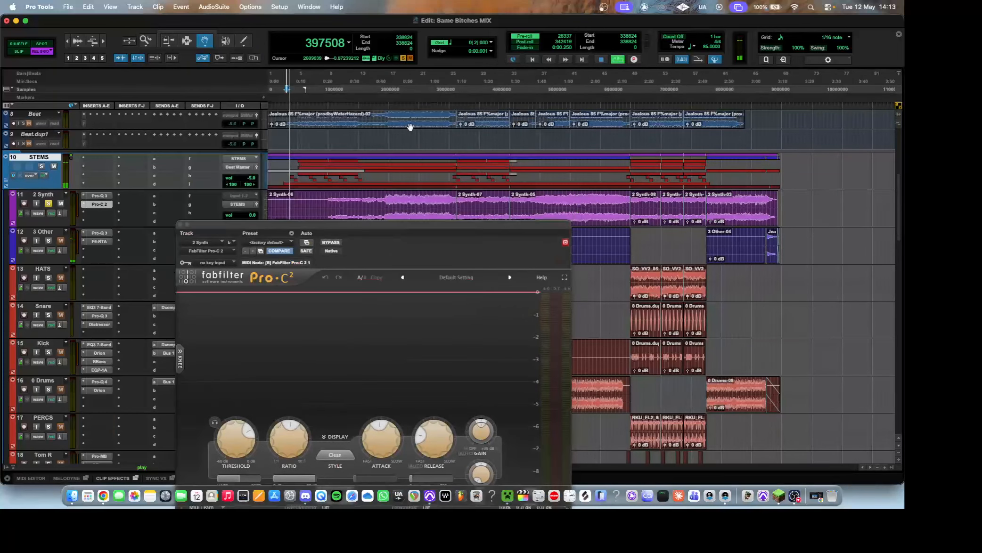
pyautogui.click(391, 99)
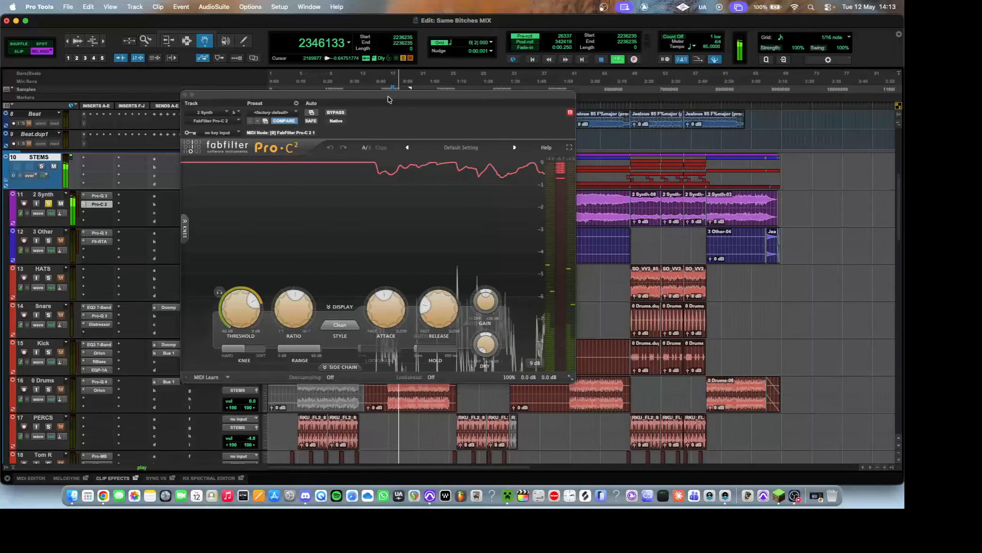
pyautogui.press('space')
pyautogui.moveTo(388, 99); pyautogui.dragTo(402, 77)
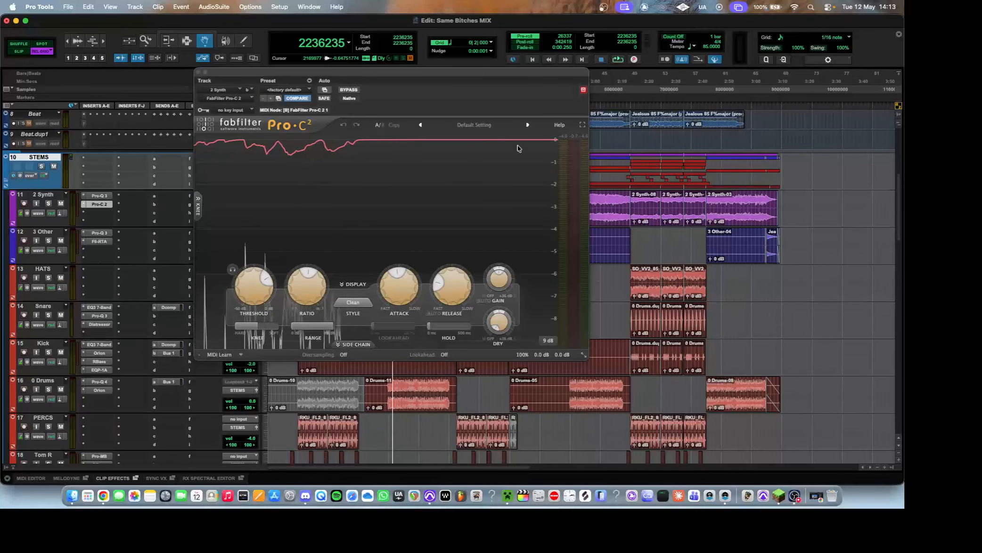
pyautogui.press('super+w')
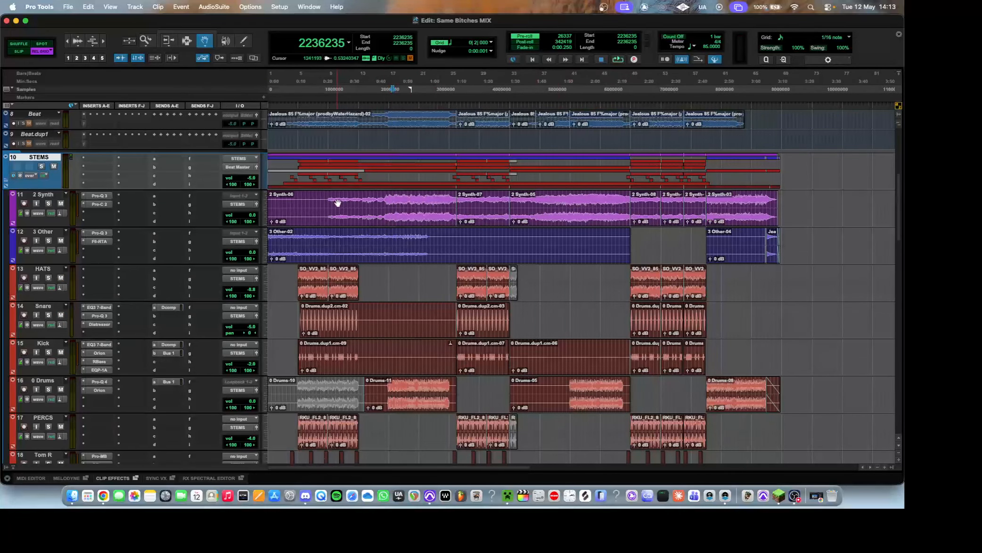
# Step: Highlight the first 2 Synth passage with the Selector tool and return to the Grabber tool
pyautogui.press('F7')
pyautogui.moveTo(335, 215); pyautogui.dragTo(453, 215)
pyautogui.hotkey('alt', 'Return')
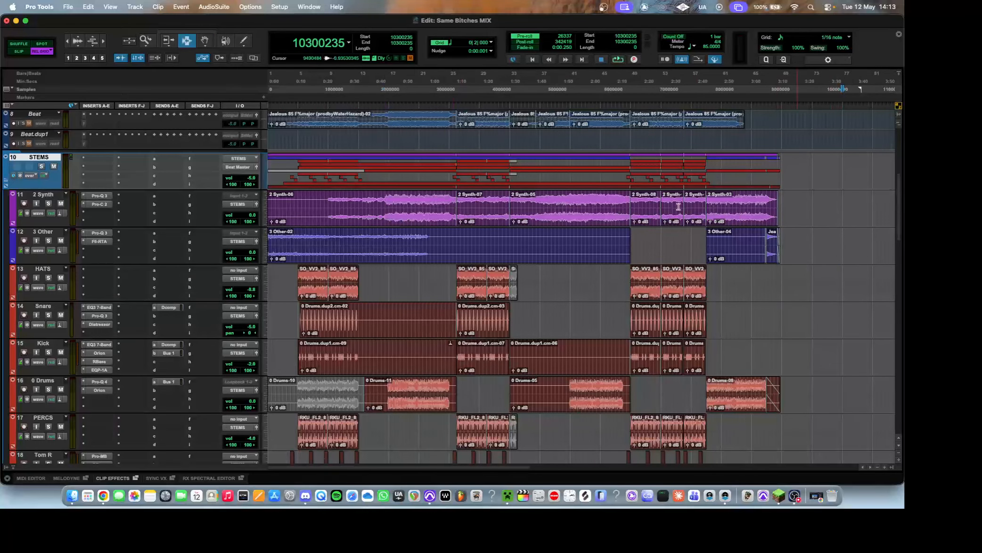
pyautogui.click(211, 43)
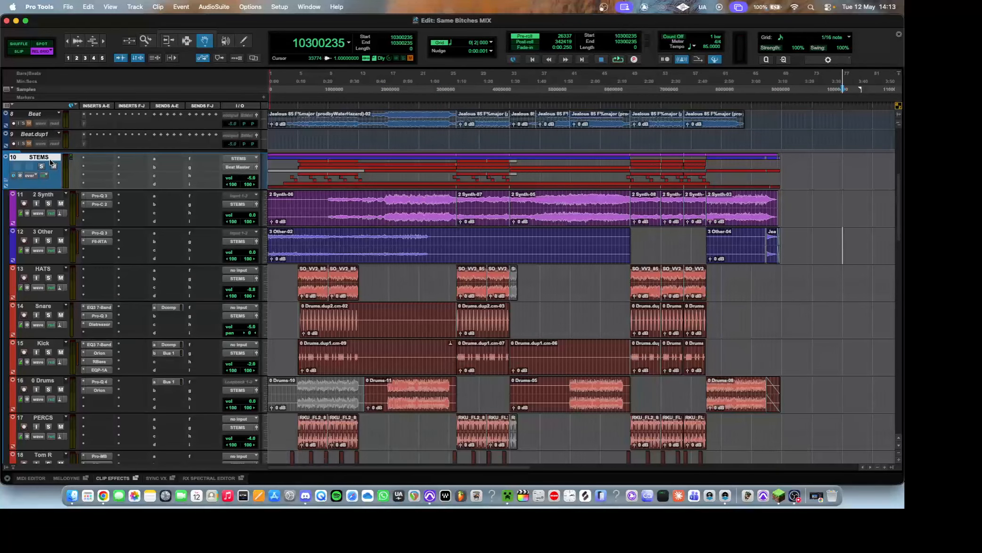
# Step: Inspect the Pro-Q 3 filters and the side-chained F6-RTA dynamic equalizer on the 3 Other track
pyautogui.click(96, 234)
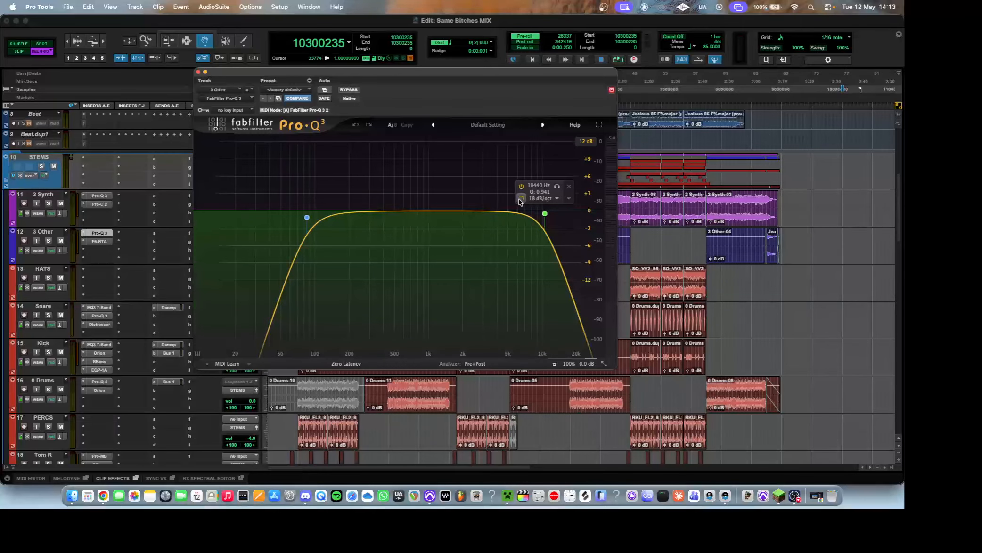
pyautogui.click(100, 241)
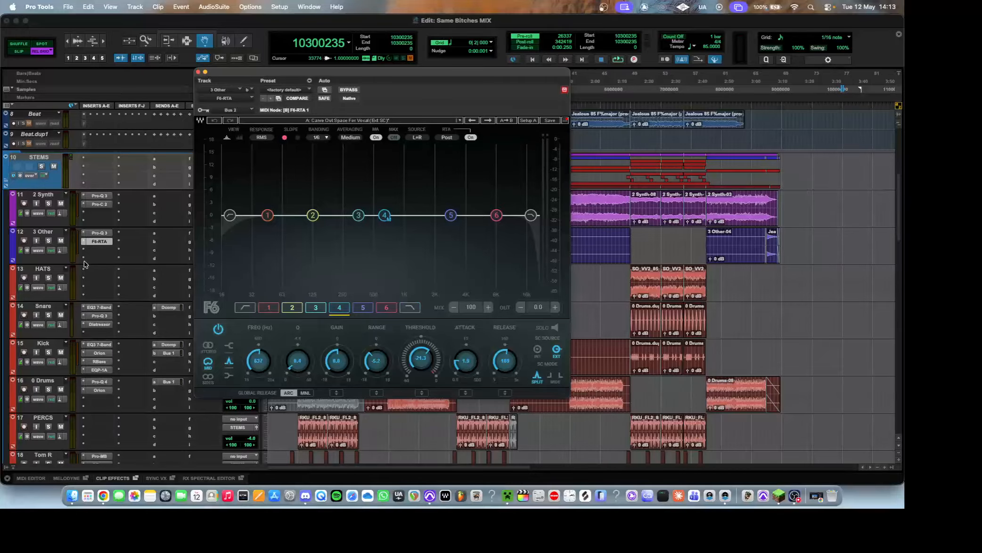
pyautogui.click(99, 242)
# Step: Open the Bus 2 send on the All Vox track that feeds the F6-RTA side chain
pyautogui.scroll(5, 125, 250)
pyautogui.click(208, 202)
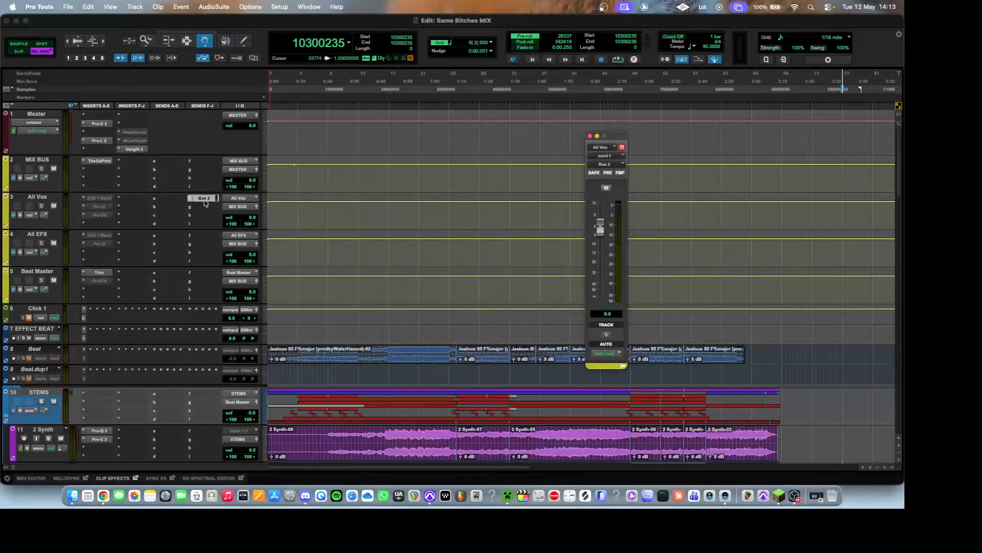
# Step: Close the All Vox send, reopen F6-RTA on 3 Other, audition it from sample 813176, and close the equalizer
pyautogui.click(205, 202)
pyautogui.scroll(-15, 394, 382)
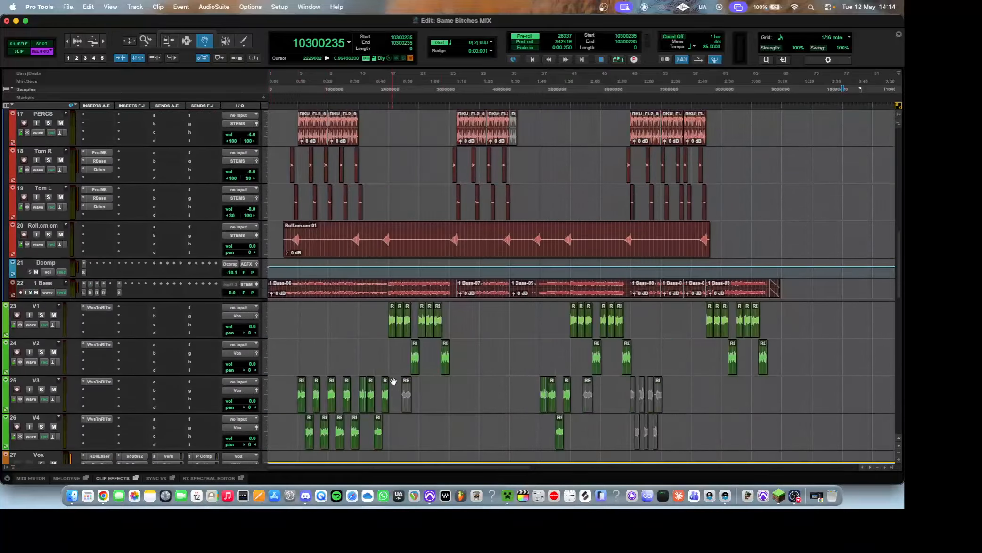
pyautogui.scroll(6, 394, 382)
pyautogui.click(100, 161)
pyautogui.press('space')
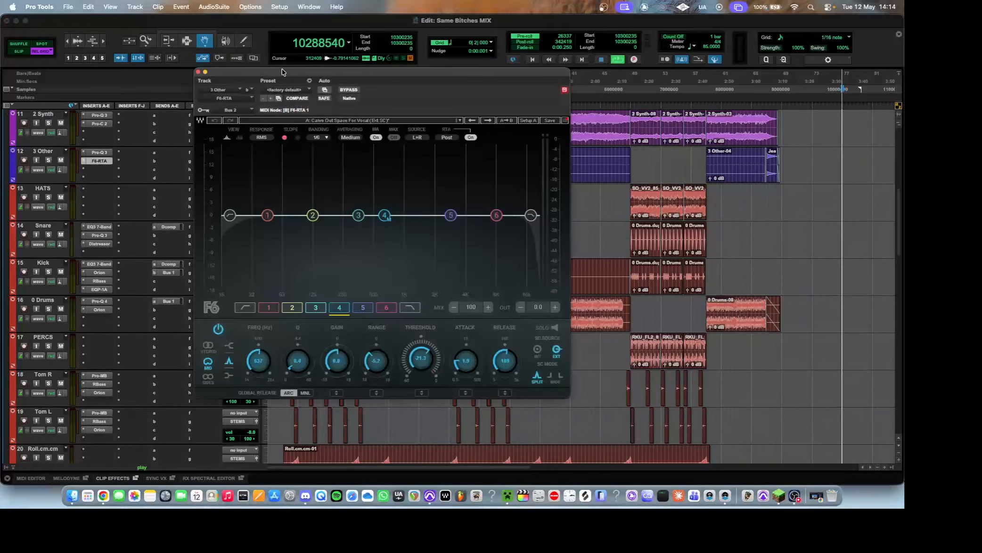
pyautogui.moveTo(283, 71); pyautogui.dragTo(394, 73)
pyautogui.click(313, 212)
pyautogui.press('space')
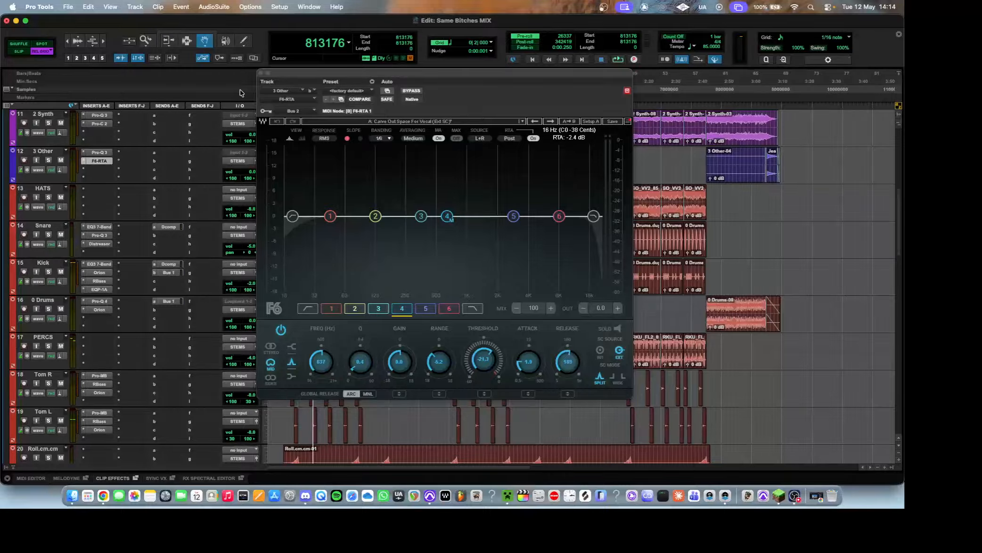
pyautogui.click(260, 73)
# Step: Look over the drum stem tracks from HATS through the Roll track, briefly enlarging the waveforms and restoring their height
pyautogui.scroll(-4, 242, 172)
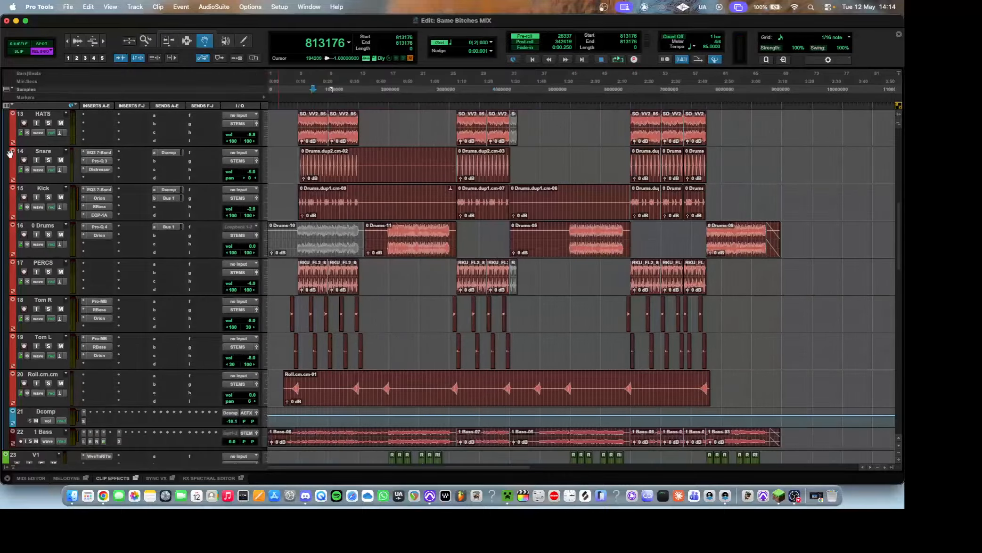
pyautogui.scroll(5, 9, 153)
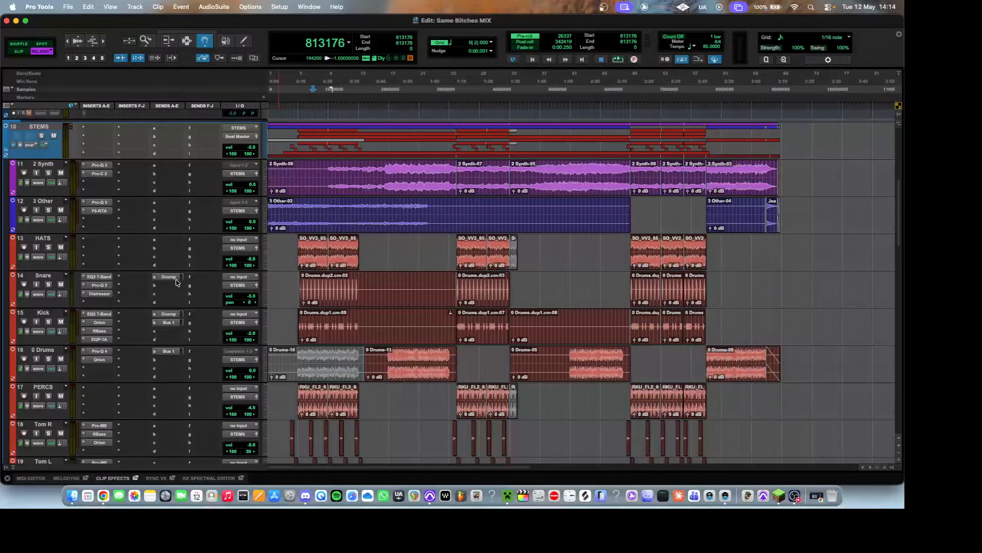
pyautogui.scroll(-8, 477, 250)
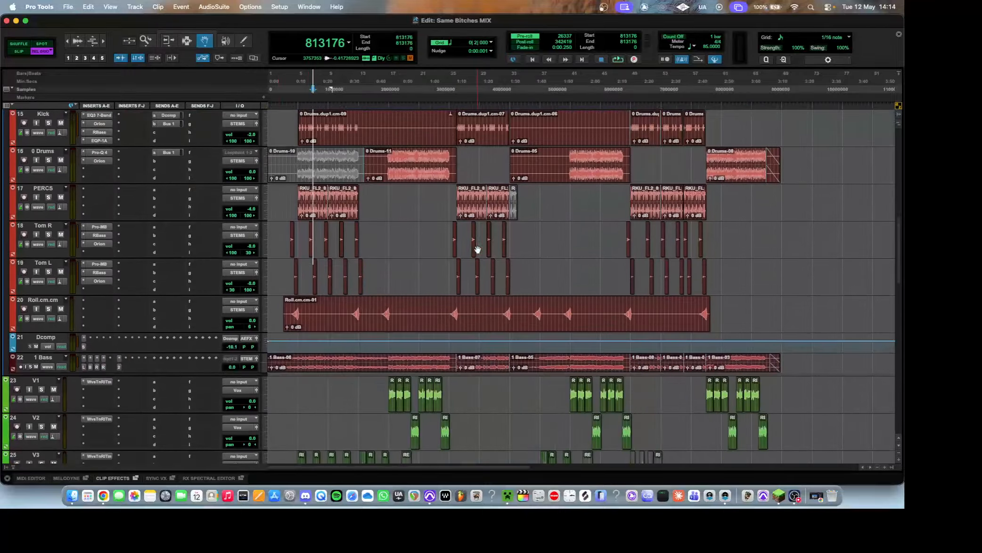
pyautogui.scroll(-4, 477, 249)
pyautogui.scroll(12, 478, 251)
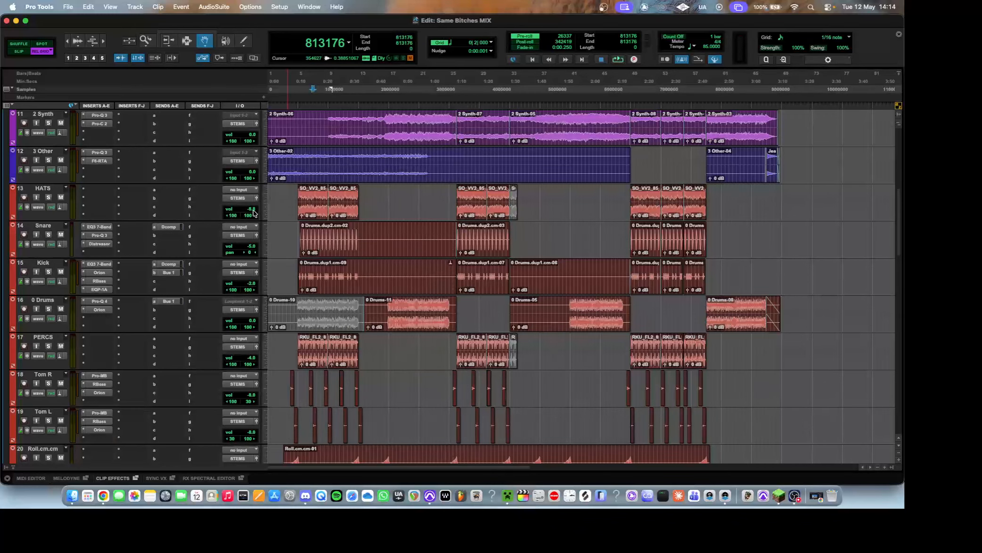
pyautogui.press('super+bracketright')
pyautogui.press('super+bracketright')
pyautogui.press('super+bracketright')
pyautogui.press('super+bracketleft')
pyautogui.press('super+bracketleft')
pyautogui.press('super+bracketleft')
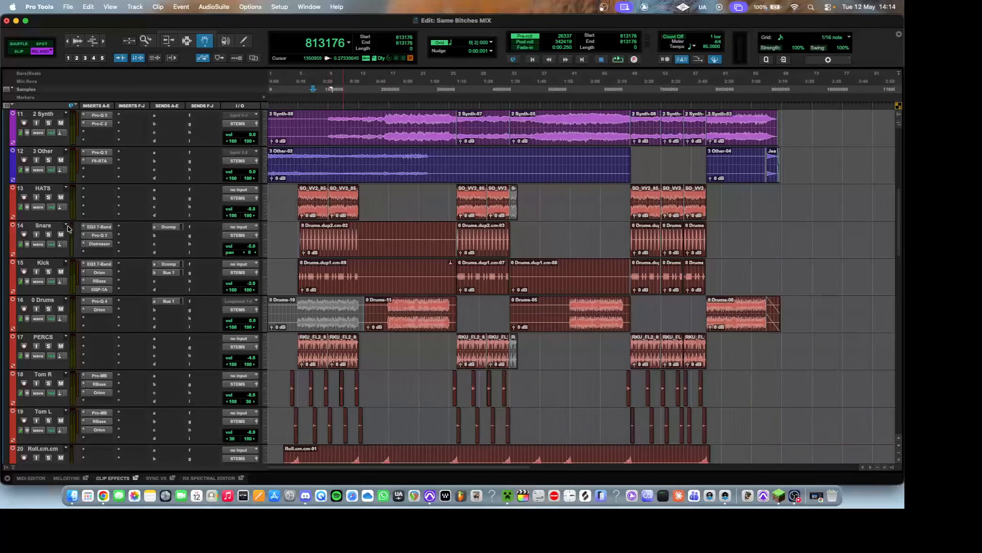
# Step: Solo the Snare track and audition it from sample 677647
pyautogui.click(310, 210)
pyautogui.click(48, 234)
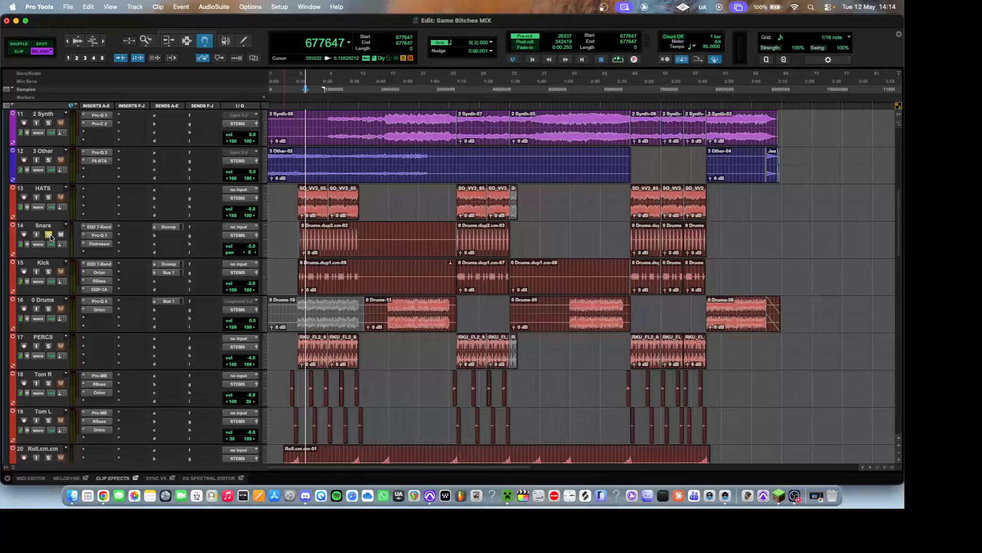
pyautogui.press('space')
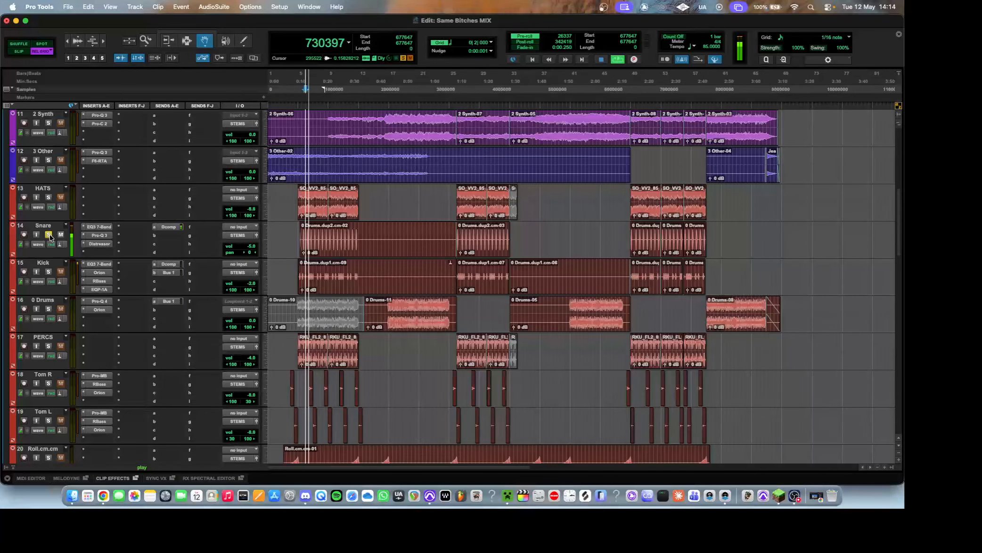
pyautogui.press('space')
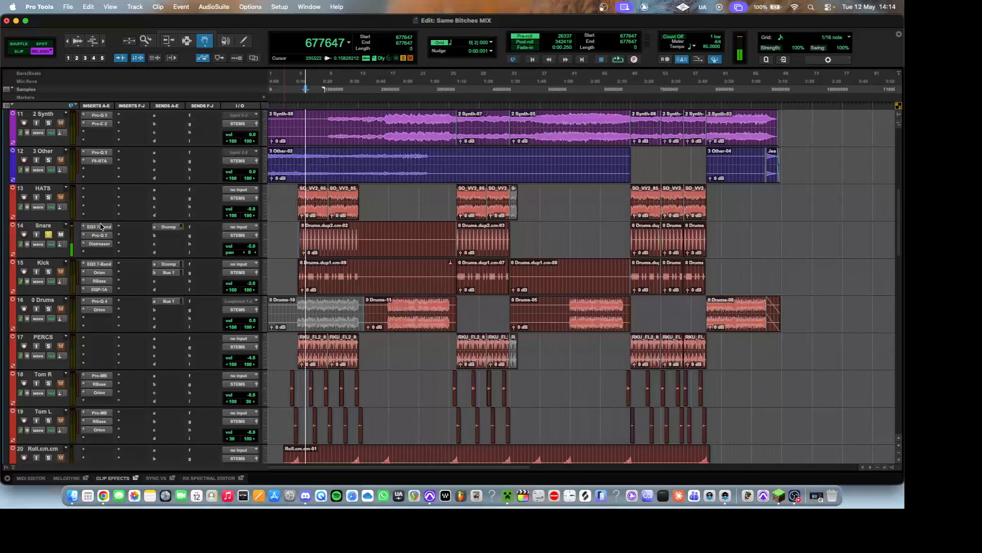
# Step: Inspect the EQ3 7-Band and Pro-Q 3 equalizer settings on the Snare track
pyautogui.click(102, 227)
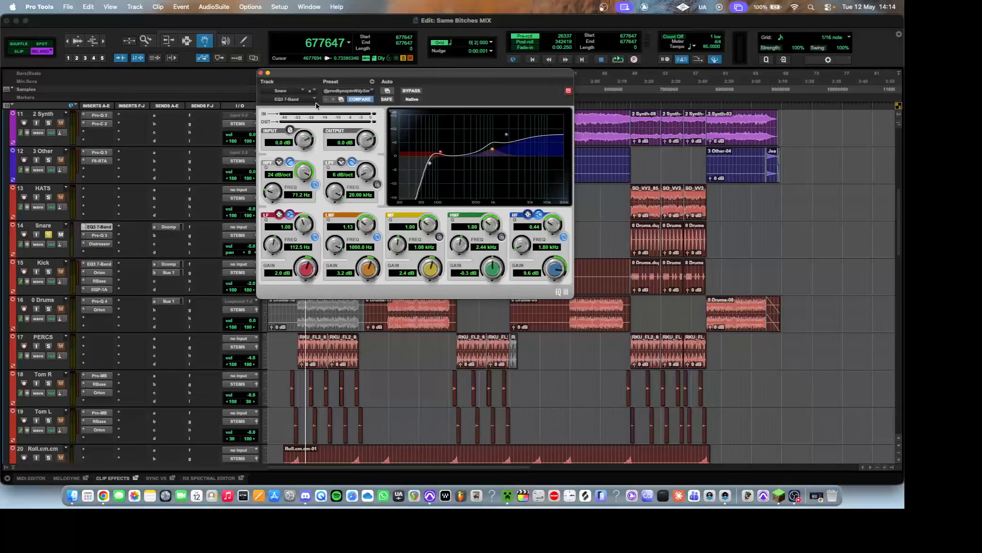
pyautogui.click(260, 73)
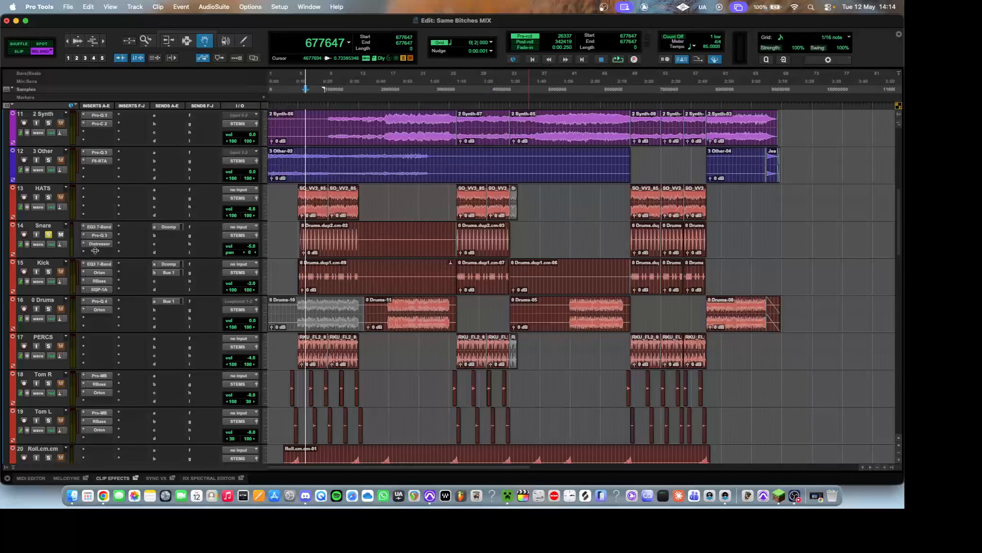
pyautogui.click(99, 236)
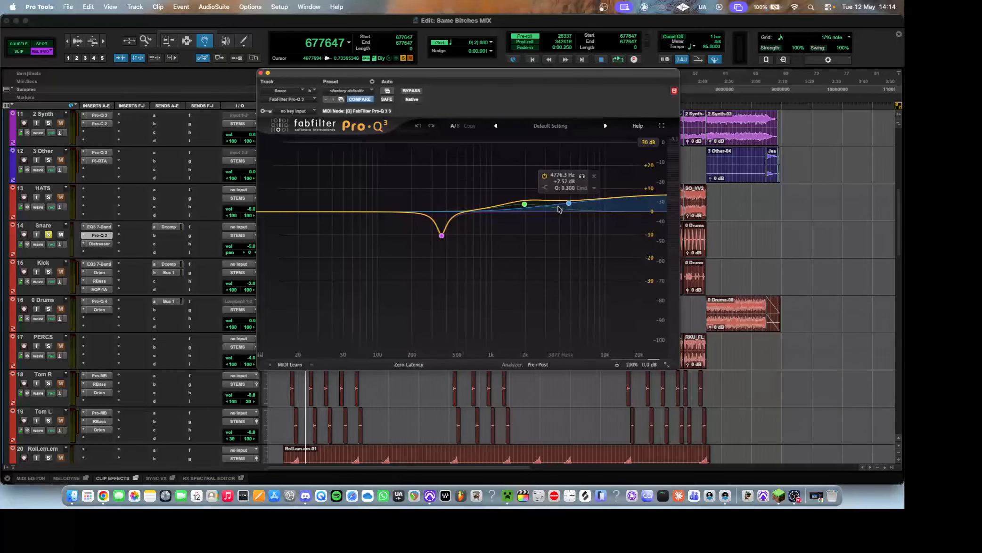
pyautogui.click(94, 238)
# Step: Open the Distressor on the Snare track, audition the soloed snare through it, and close the compressor
pyautogui.click(102, 245)
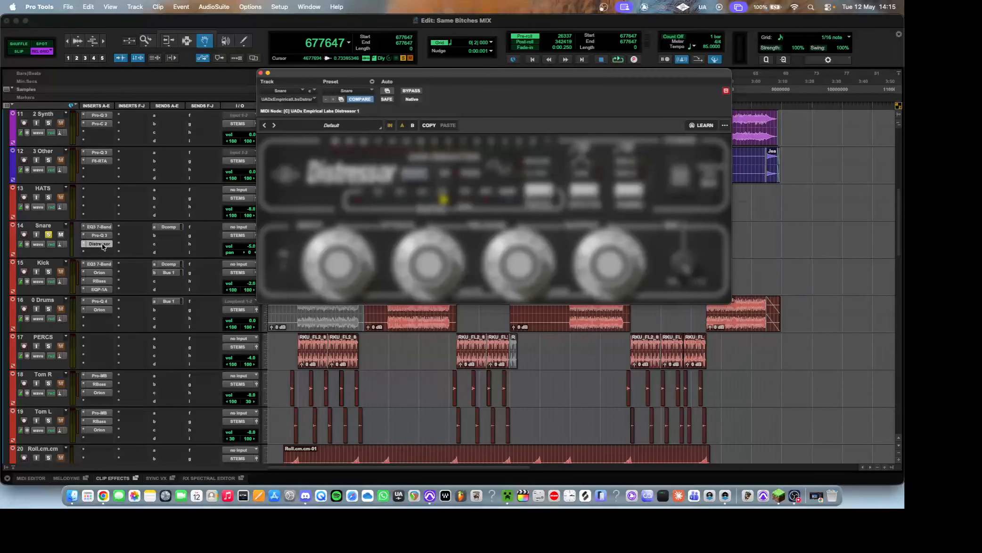
pyautogui.press('space')
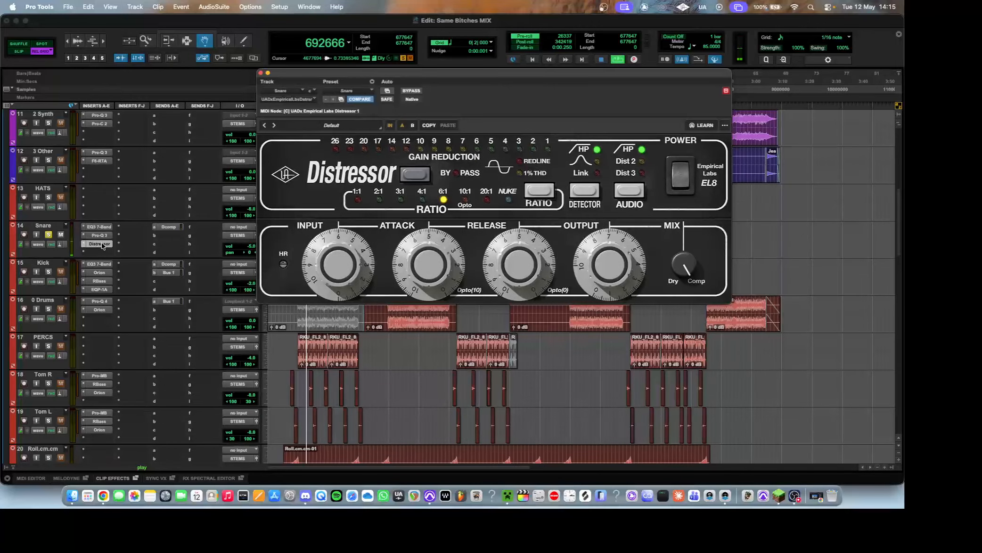
pyautogui.press('space')
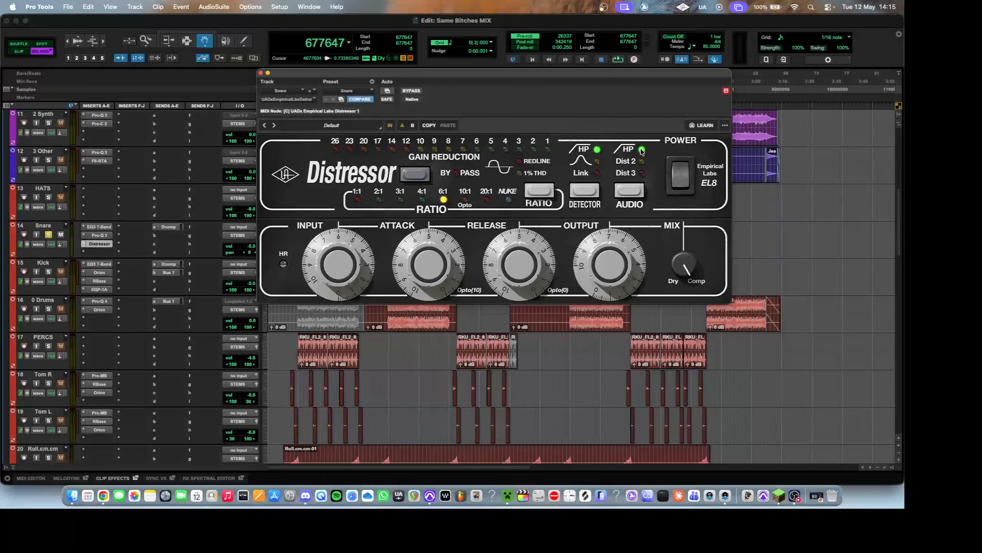
pyautogui.click(109, 245)
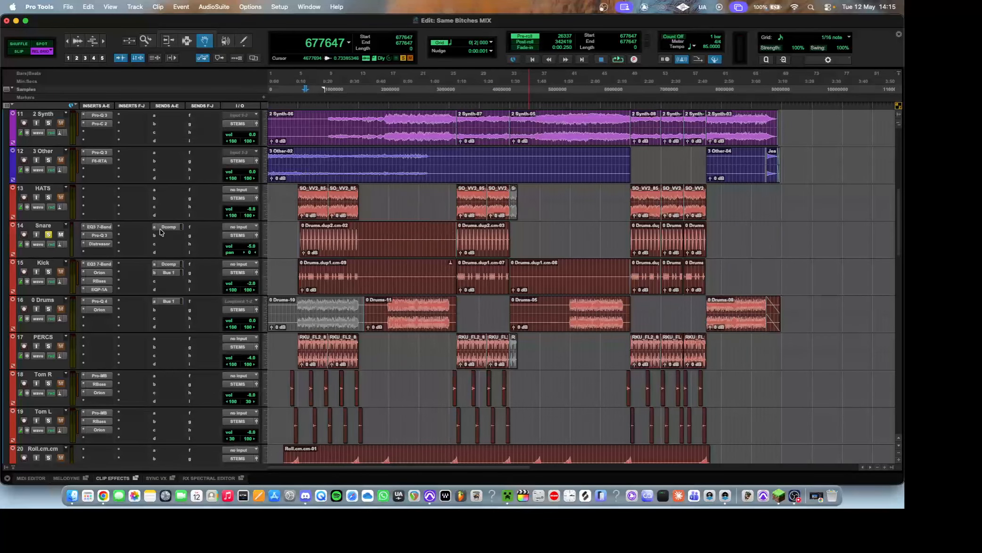
# Step: Inspect the Snare track's Dcomp send and search the session for the Dcomp aux track it feeds
pyautogui.click(177, 229)
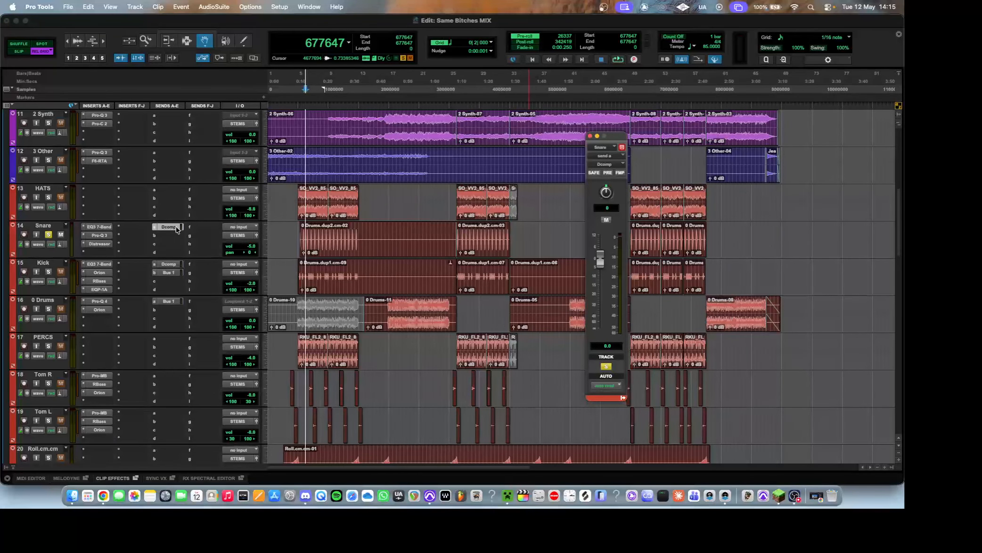
pyautogui.click(178, 229)
pyautogui.scroll(-15, 177, 229)
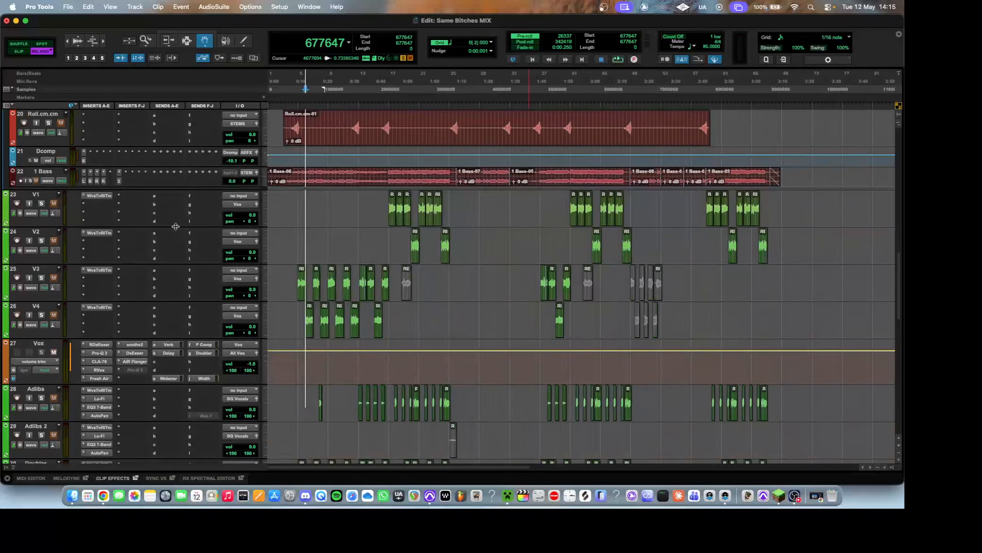
pyautogui.scroll(-8, 175, 230)
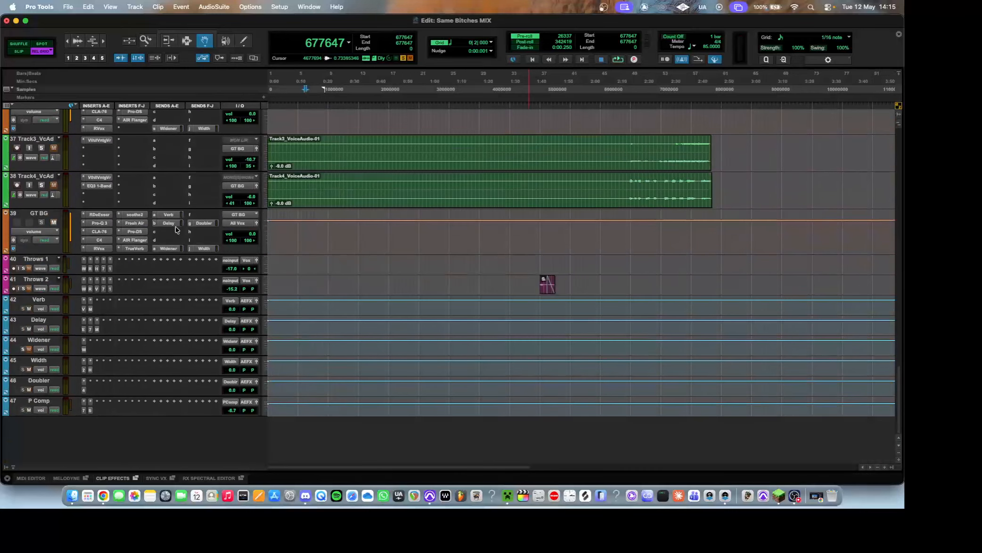
pyautogui.click(85, 411)
pyautogui.click(85, 411)
pyautogui.scroll(5, 73, 315)
pyautogui.scroll(10, 72, 315)
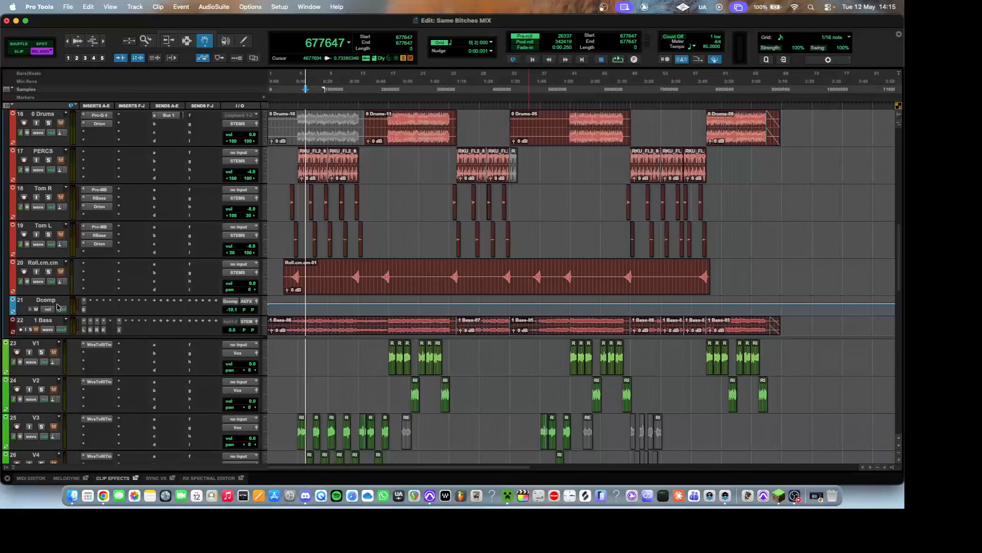
# Step: Open SSLComp on the Dcomp track, audition the snare feeding it, close it, and return to the Snare track
pyautogui.click(83, 310)
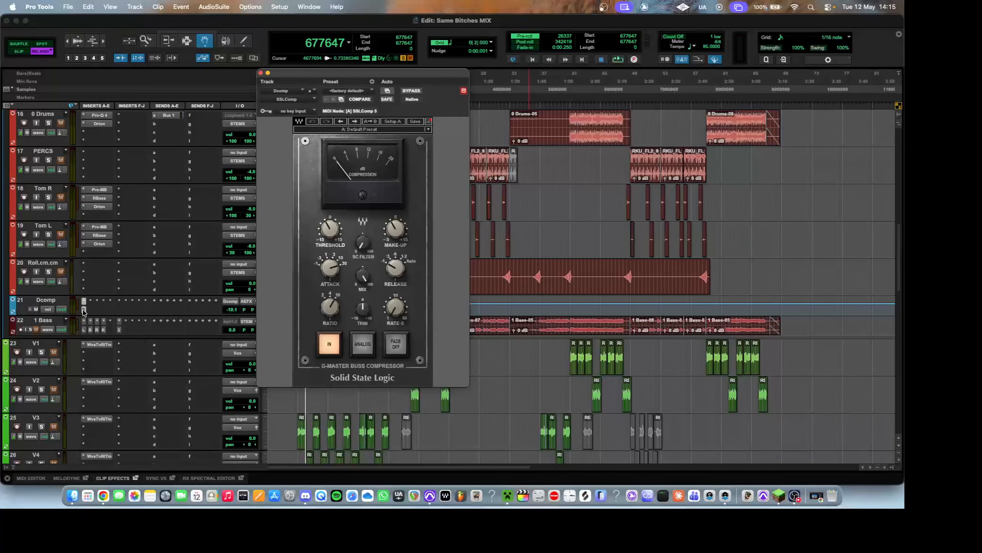
pyautogui.press('space')
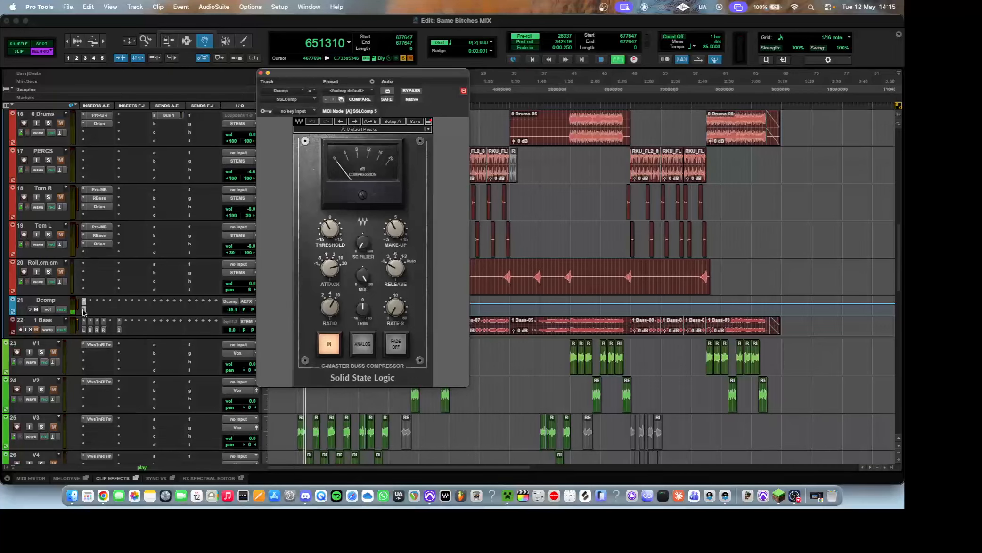
pyautogui.press('space')
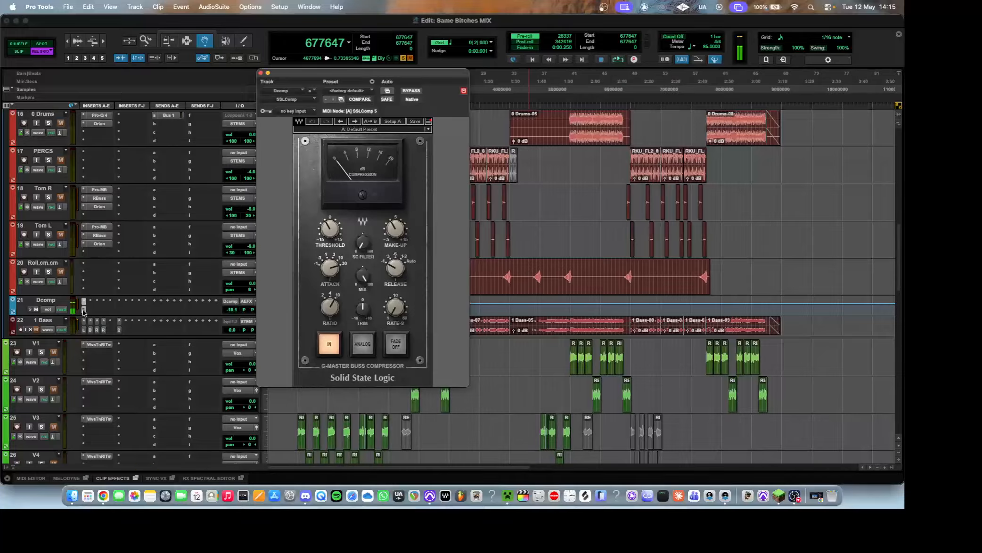
pyautogui.click(84, 309)
pyautogui.scroll(5, 84, 311)
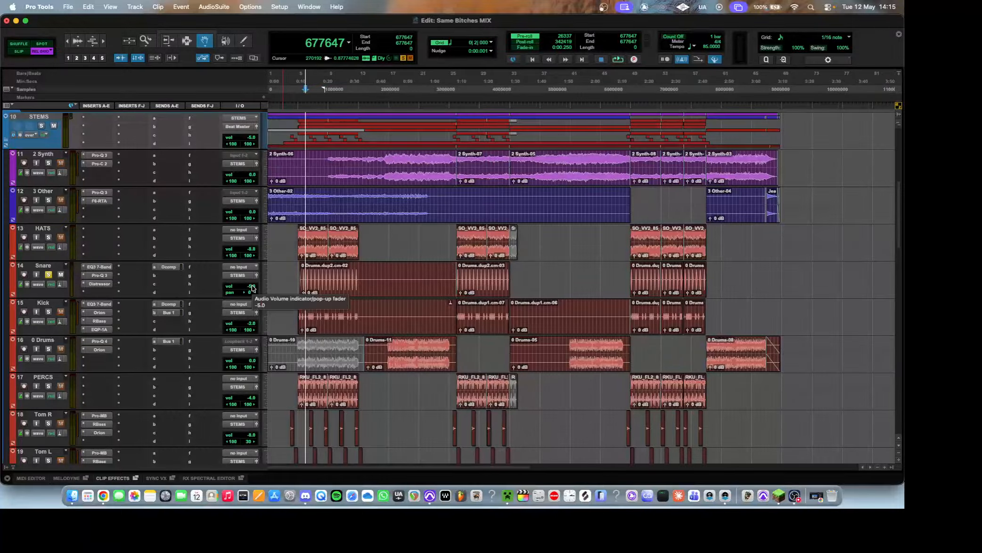
# Step: Move the solo from Snare to Kick, audition the kick, and inspect its EQ3 7-Band settings
pyautogui.scroll(-5, 253, 288)
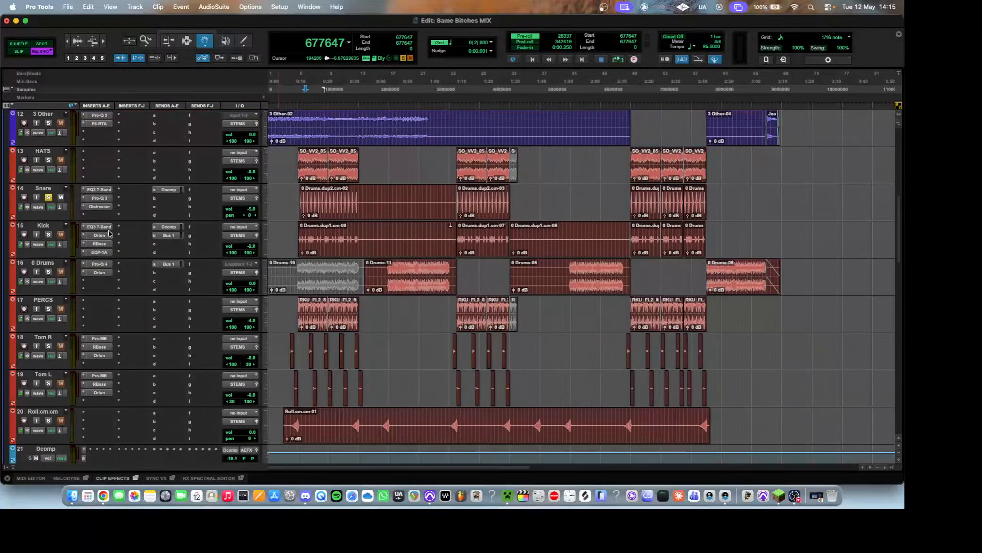
pyautogui.click(48, 197)
pyautogui.click(48, 234)
pyautogui.press('space')
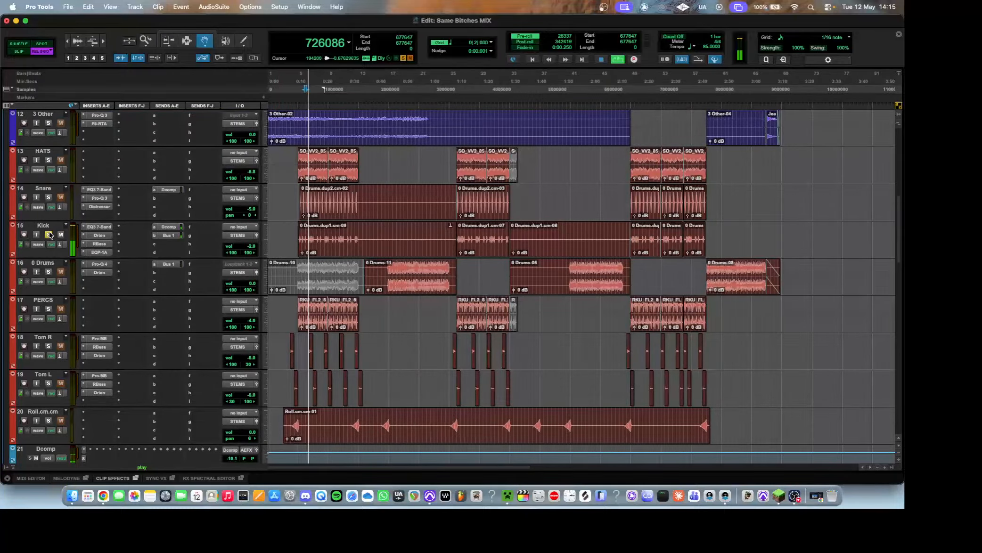
pyautogui.press('space')
pyautogui.click(100, 227)
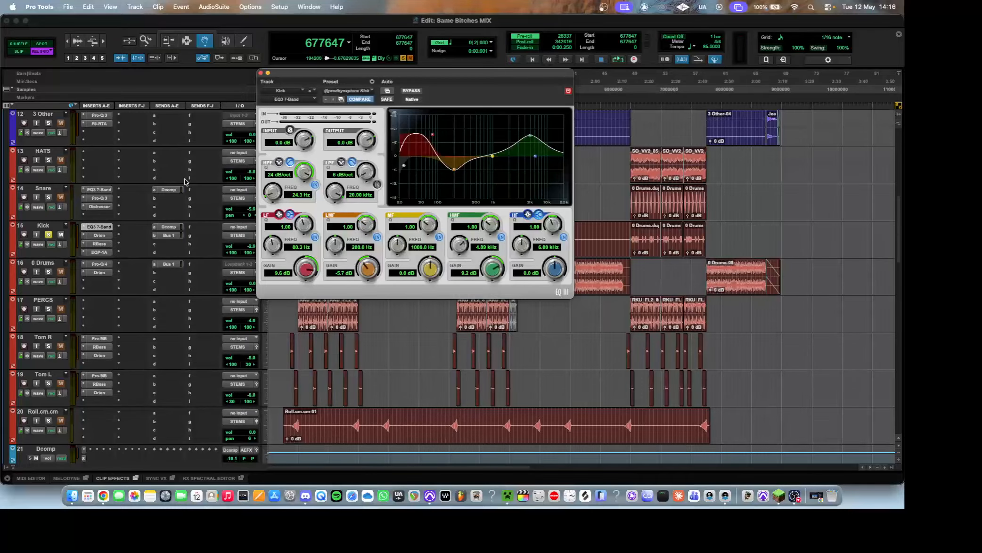
pyautogui.click(108, 229)
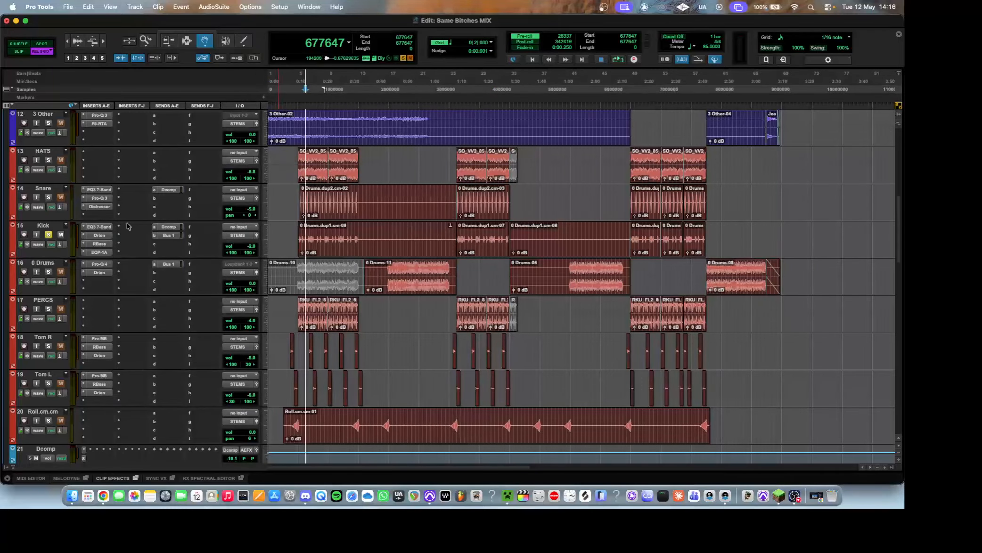
# Step: Start playback from sample 2371765 and clear the Kick track's solo to hear the full mix
pyautogui.scroll(3, 118, 226)
pyautogui.scroll(6, 118, 226)
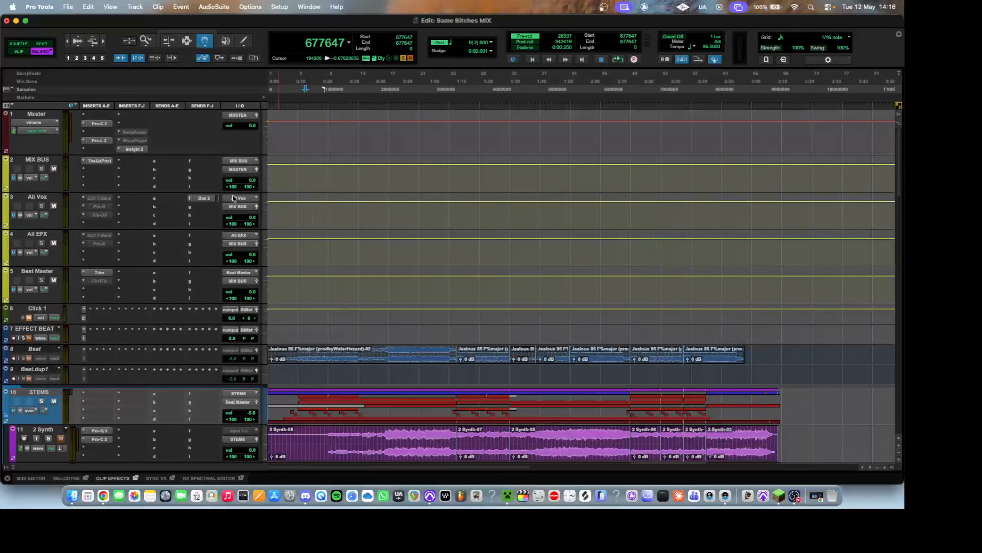
pyautogui.click(406, 120)
pyautogui.press('space')
pyautogui.scroll(-10, 421, 185)
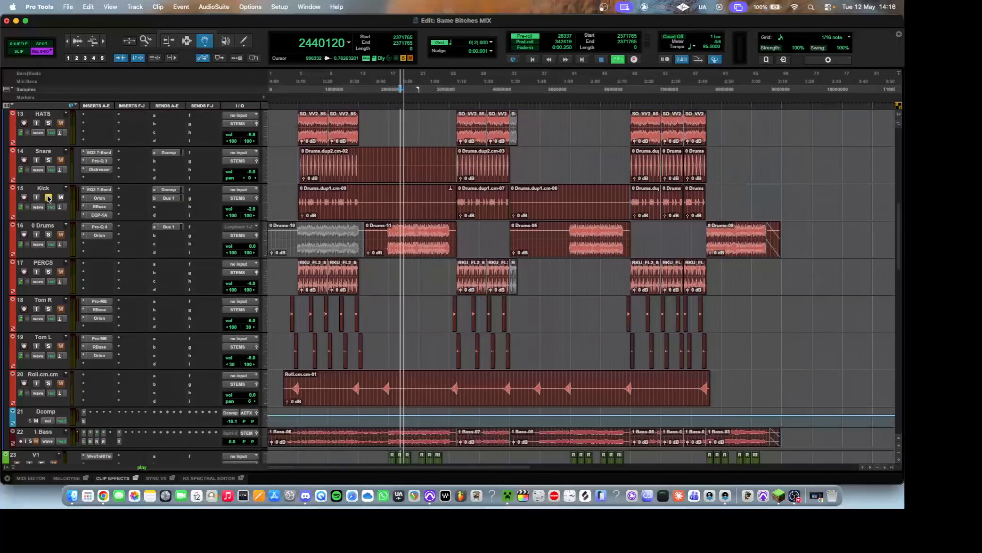
# Step: Open and close Insight 2 on the Master track during playback, stop the mix, and return to the drum stems
pyautogui.scroll(10, 449, 219)
pyautogui.click(134, 149)
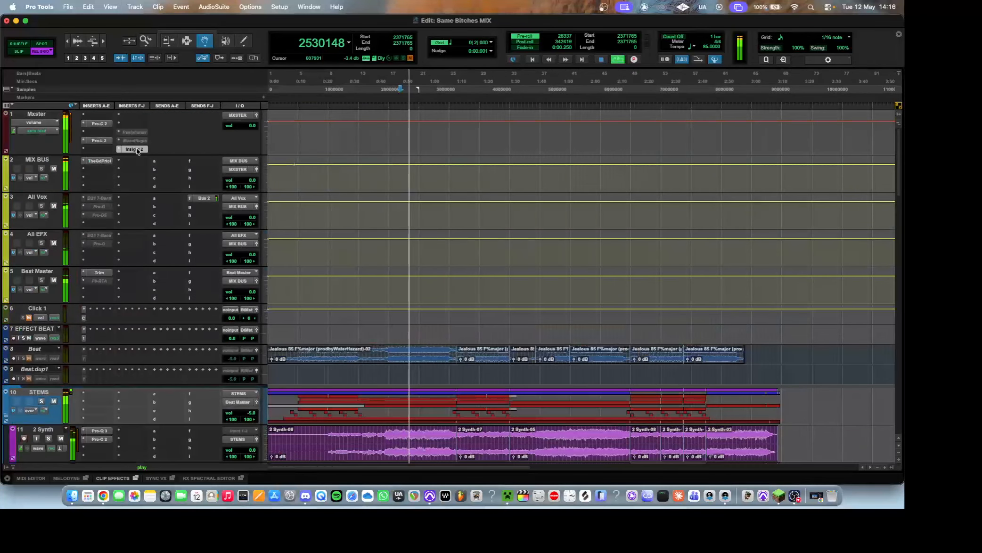
pyautogui.click(135, 149)
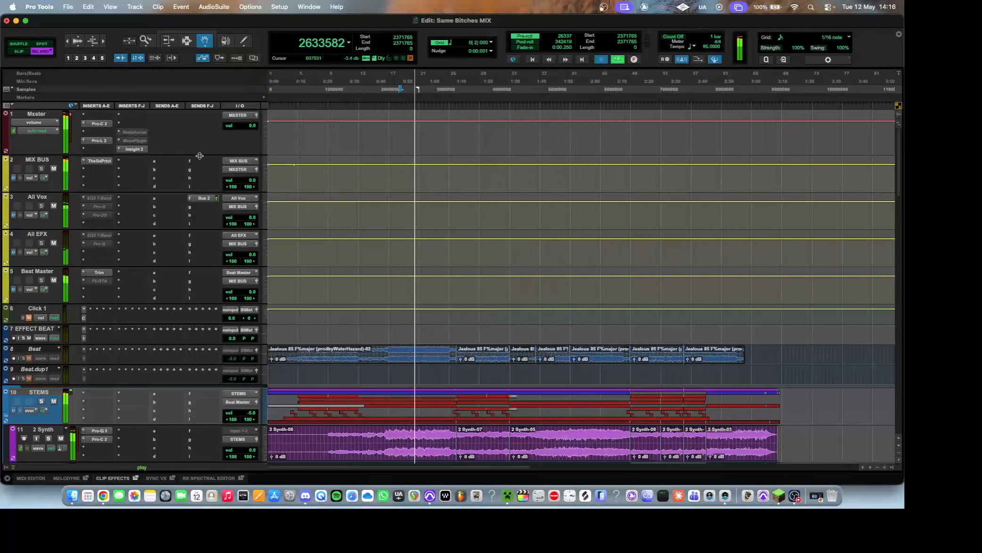
pyautogui.press('space')
pyautogui.scroll(-10, 336, 163)
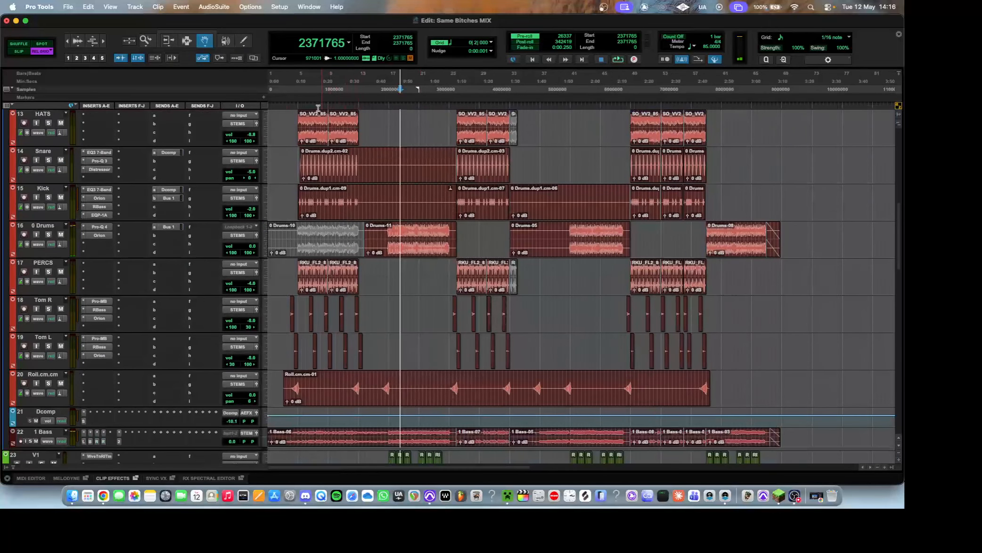
# Step: Place the playback cursor at sample 542118 and inspect the Kick track's Orion and RBass plug-ins
pyautogui.click(298, 89)
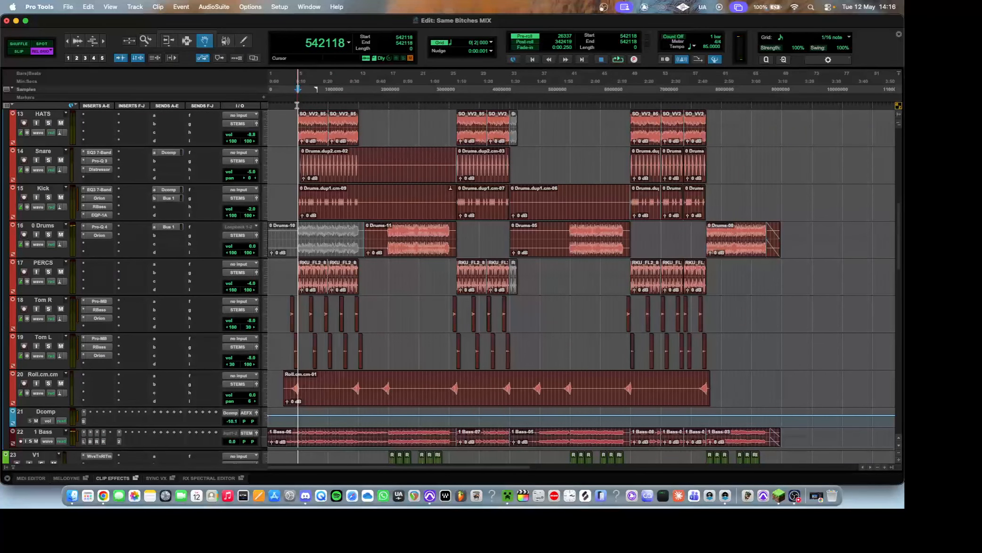
pyautogui.click(100, 199)
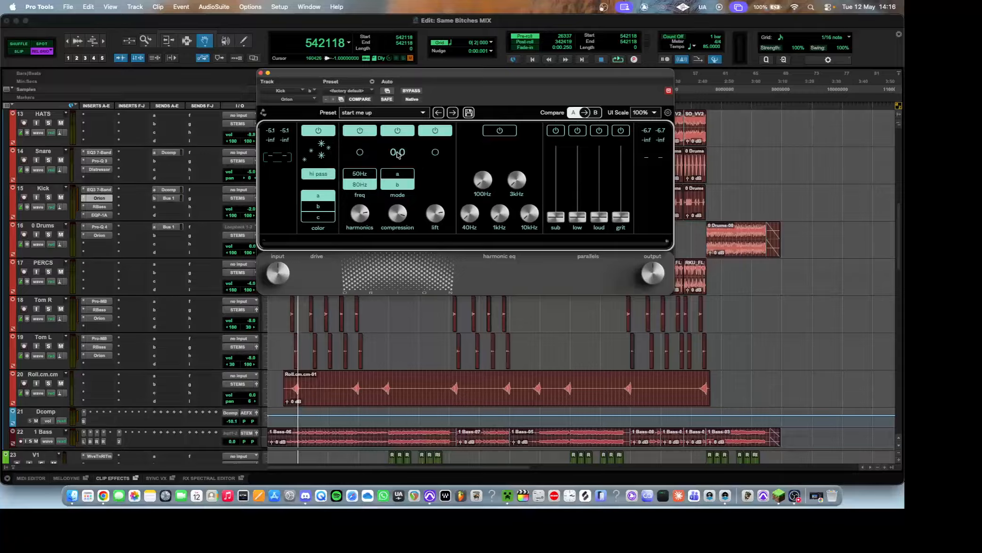
pyautogui.click(107, 209)
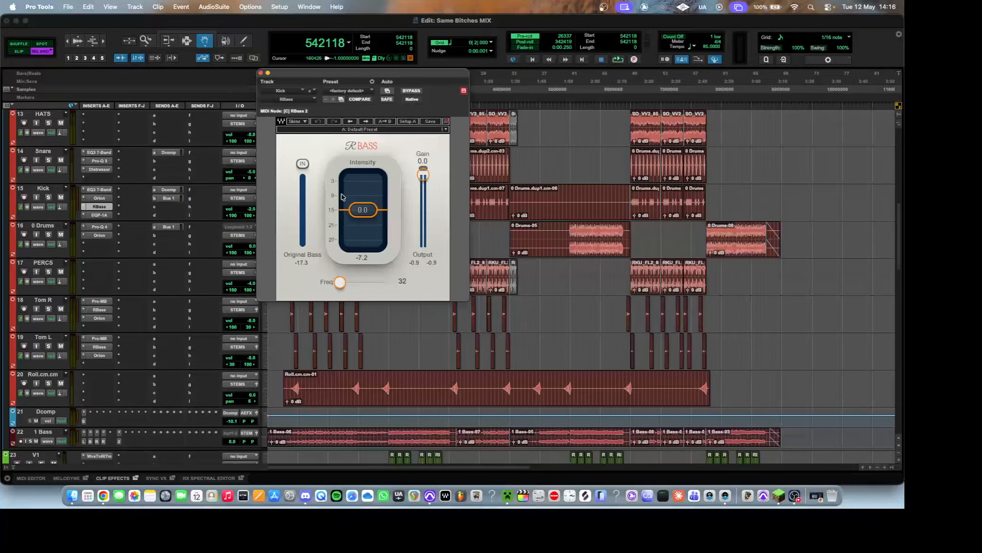
pyautogui.moveTo(398, 74); pyautogui.dragTo(501, 73)
pyautogui.scroll(3, 293, 227)
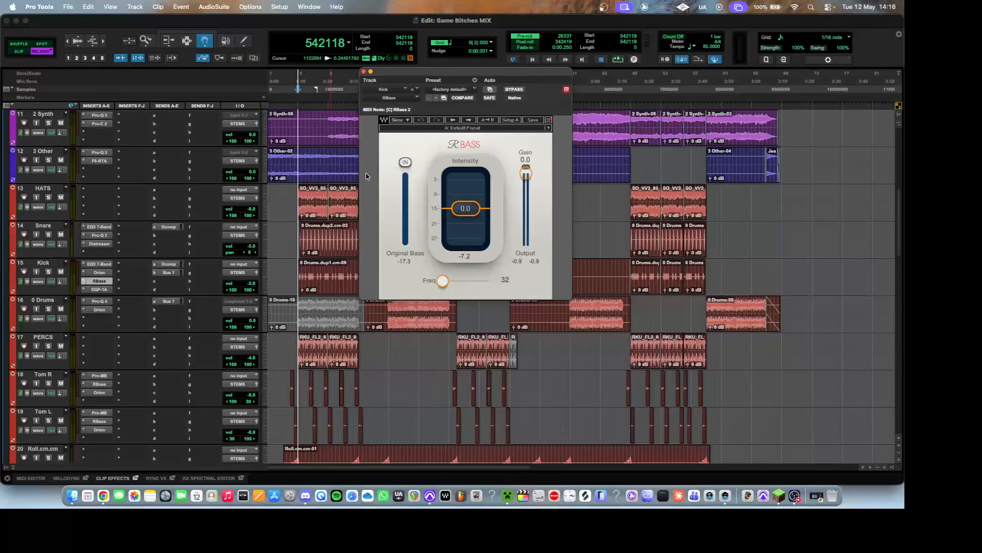
pyautogui.moveTo(448, 71); pyautogui.dragTo(454, 72)
# Step: Inspect the Kick track's Pultec EQP-1A and EQ3 7-Band settings, closing each plug-in window
pyautogui.click(99, 289)
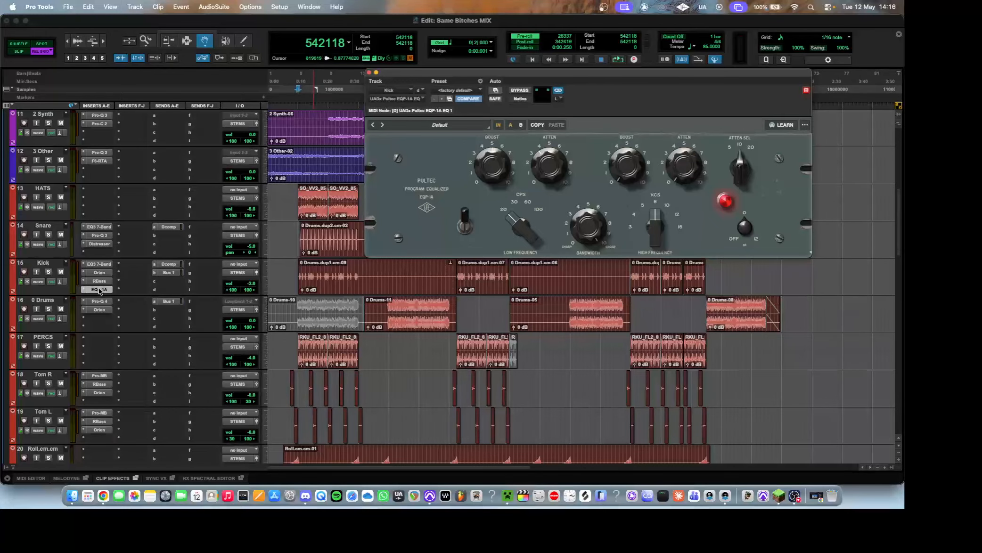
pyautogui.click(99, 290)
pyautogui.click(107, 265)
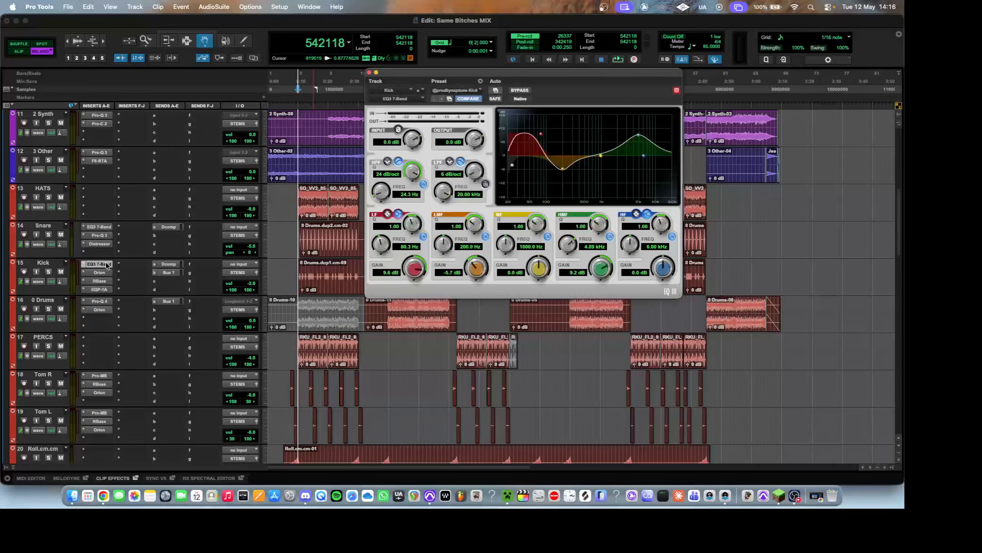
pyautogui.click(108, 265)
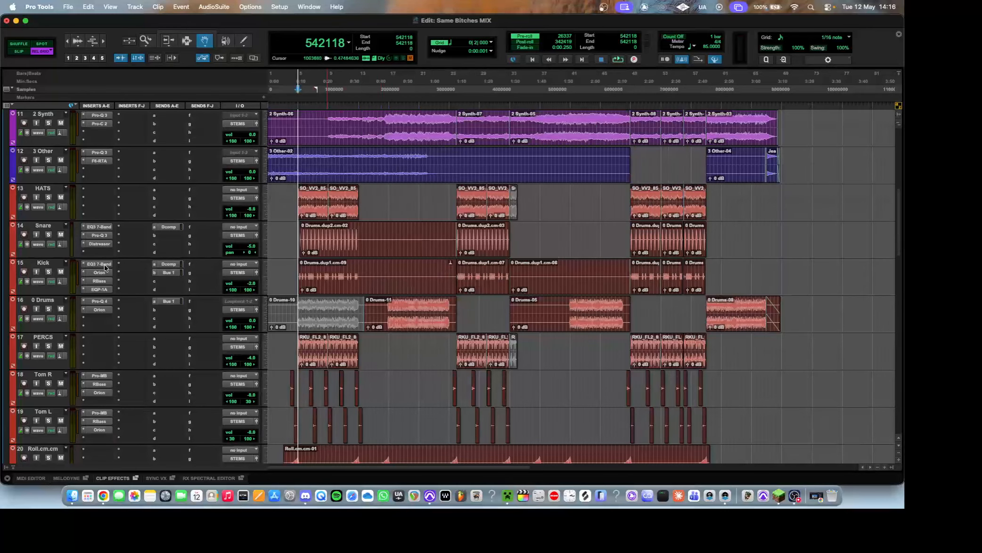
# Step: Look over the PERCS loops, inspect the Tom R track's Pro-MB, RBass and Orion inserts, and close the plug-in window
pyautogui.scroll(-5, 111, 257)
pyautogui.scroll(2, 296, 250)
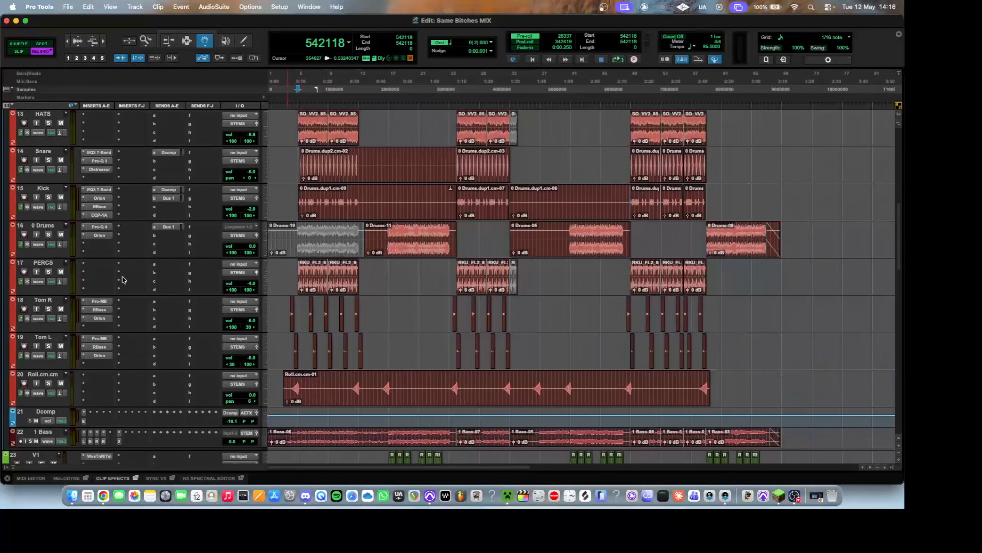
pyautogui.scroll(2, 466, 285)
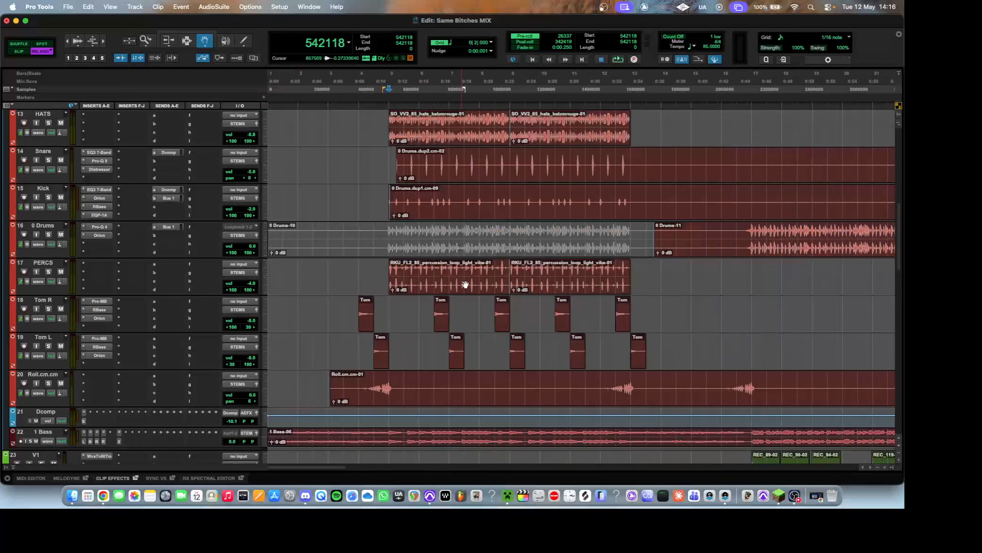
pyautogui.scroll(-2, 467, 285)
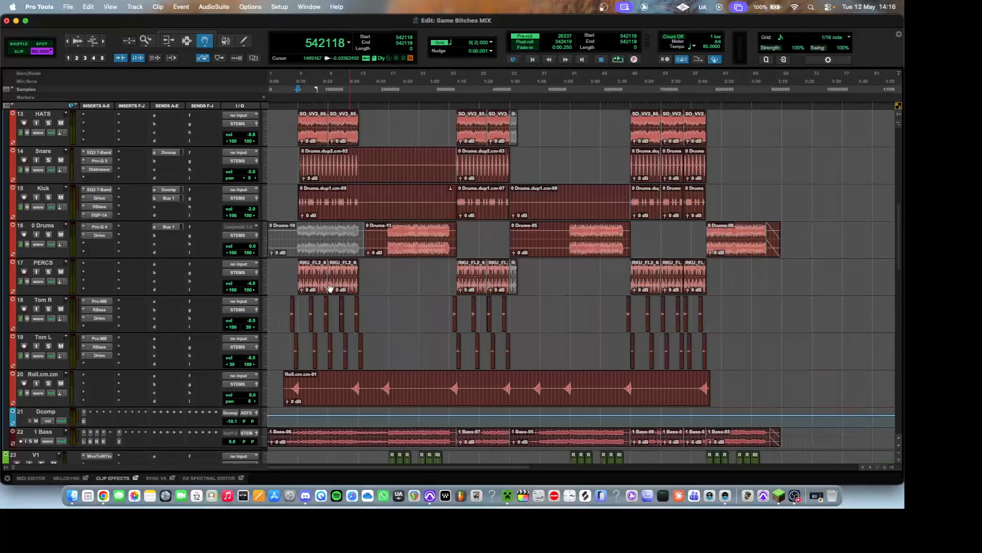
pyautogui.click(108, 303)
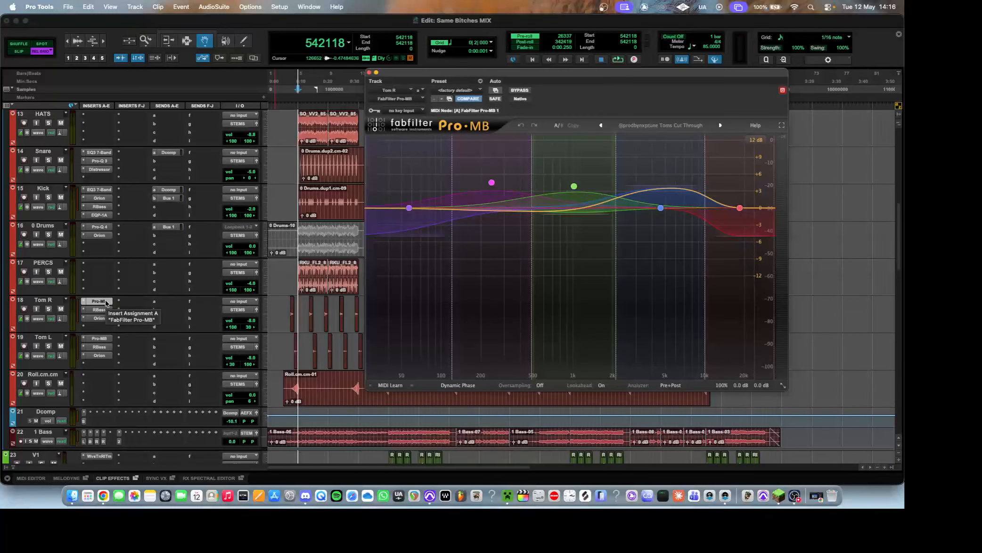
pyautogui.click(100, 310)
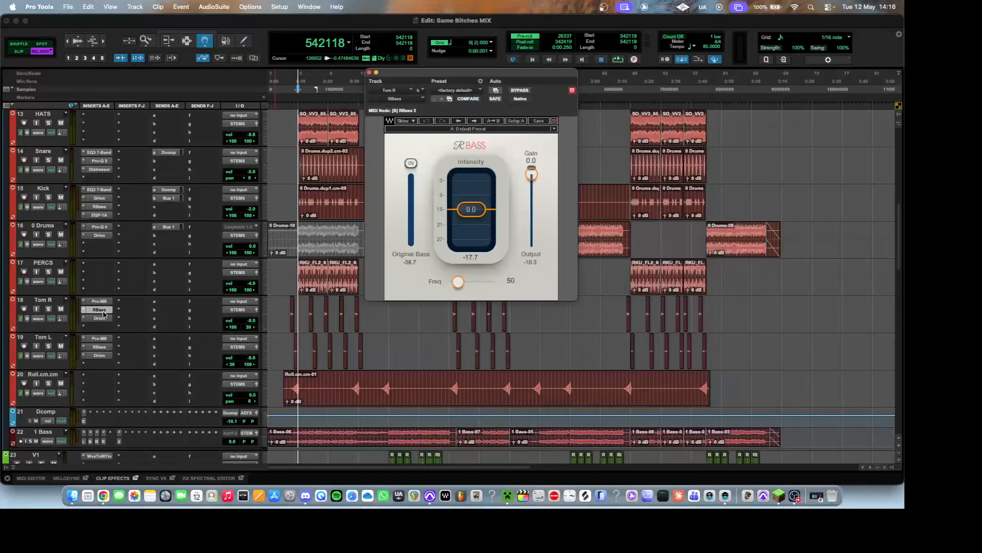
pyautogui.click(100, 319)
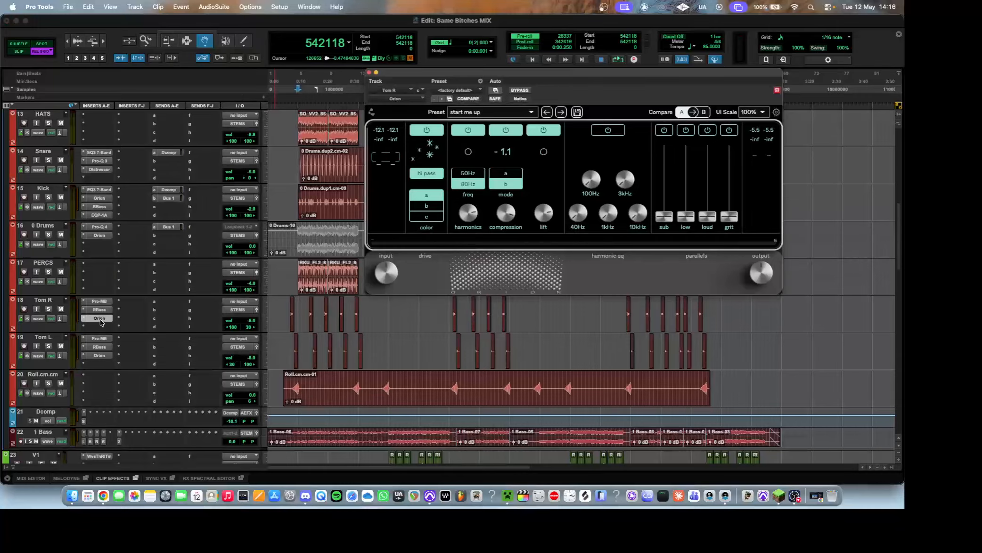
pyautogui.press('super+w')
# Step: Audition the mix from sample 406588, where the first Tom R clip starts, and stop playback
pyautogui.moveTo(293, 89); pyautogui.dragTo(296, 89)
pyautogui.hotkey('alt', 'f')
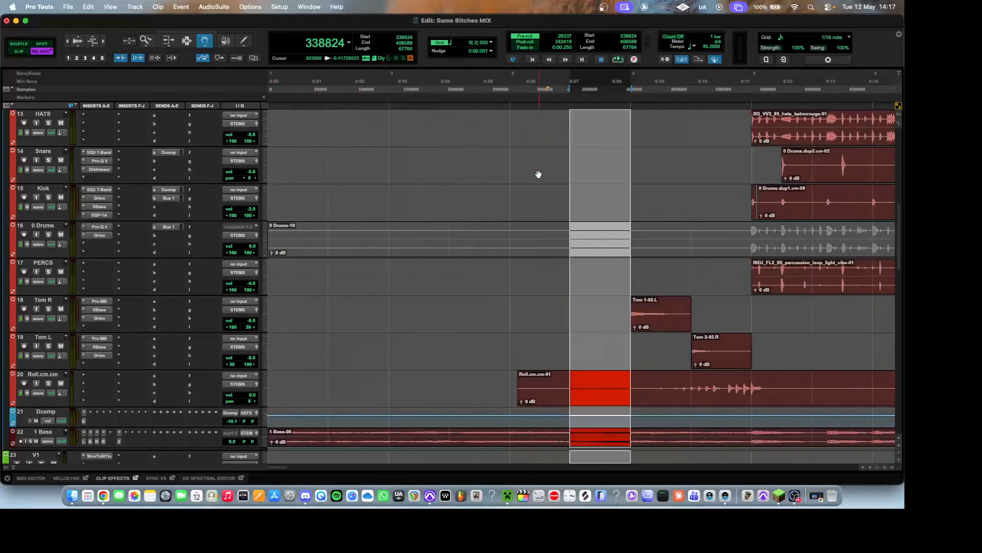
pyautogui.click(614, 106)
pyautogui.press('space')
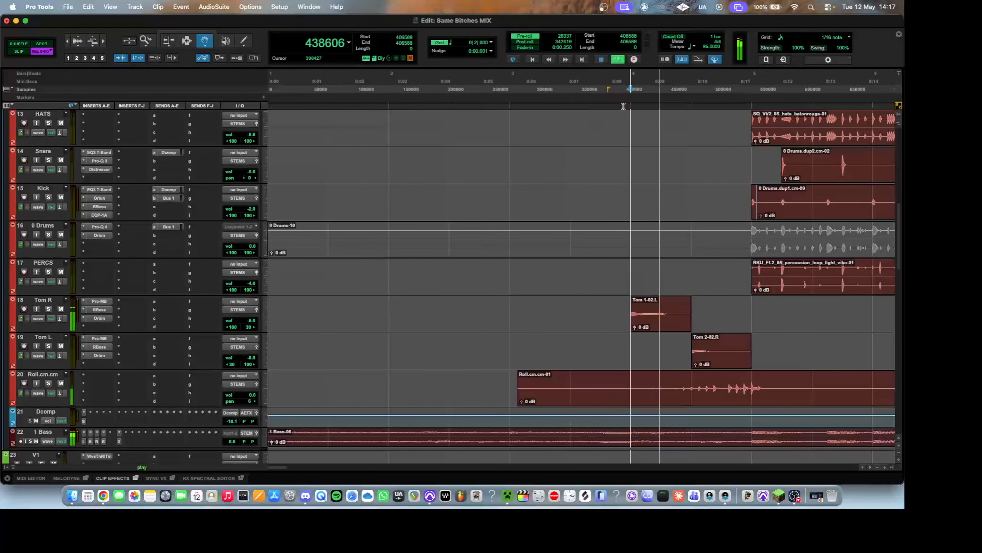
pyautogui.hotkey('alt', 'f')
pyautogui.press('space')
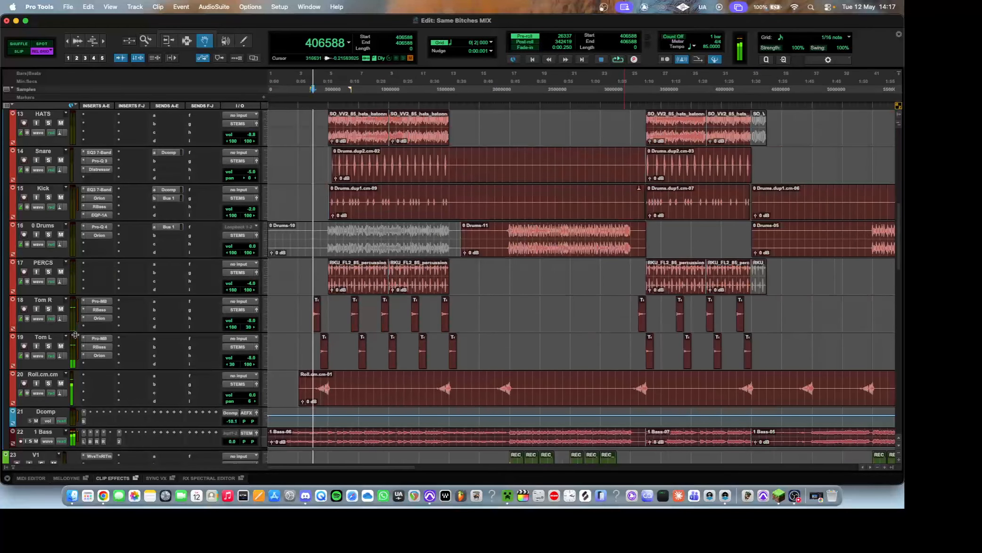
# Step: Solo Tom L and Tom R, audition the toms from sample 406588, clear the solos and stop playback
pyautogui.click(48, 346)
pyautogui.click(48, 309)
pyautogui.hotkey('alt', 'f')
pyautogui.press('space')
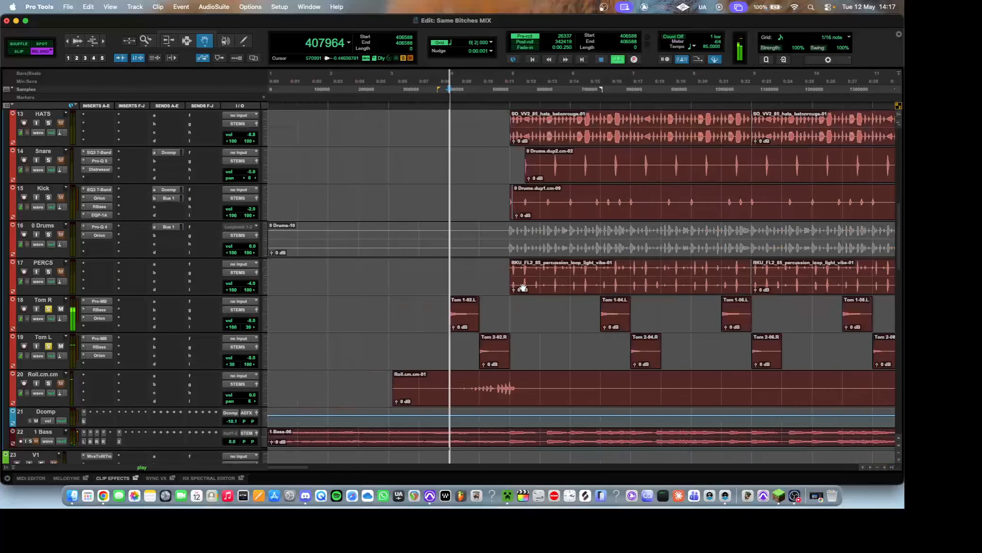
pyautogui.press('super+bracketleft')
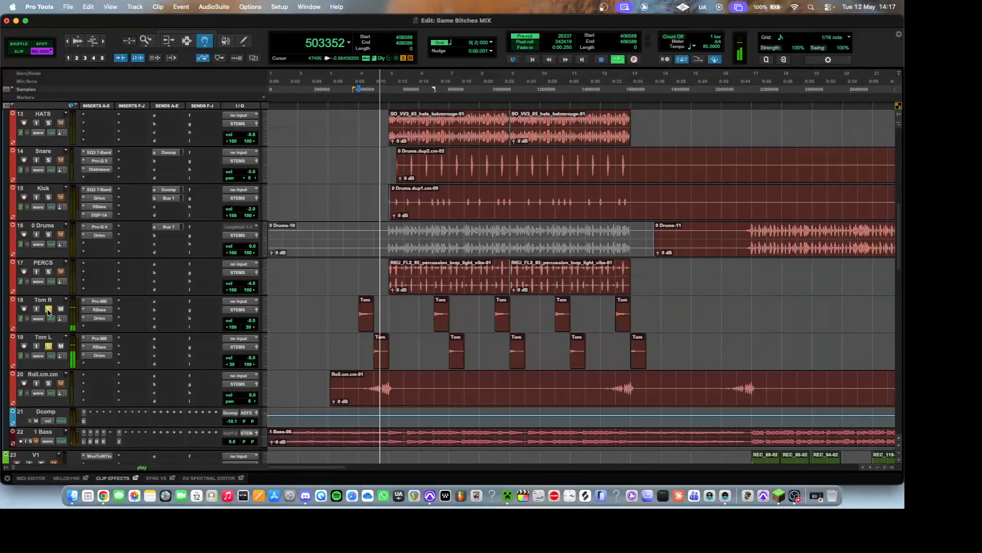
pyautogui.keyDown('alt'); pyautogui.click(48, 309); pyautogui.keyUp('alt')
pyautogui.press('space')
# Step: Review the Roll.cm.cm fills against the other drum stems across the whole song, down to the 1 Bass track
pyautogui.scroll(-5, 449, 289)
pyautogui.scroll(7, 445, 246)
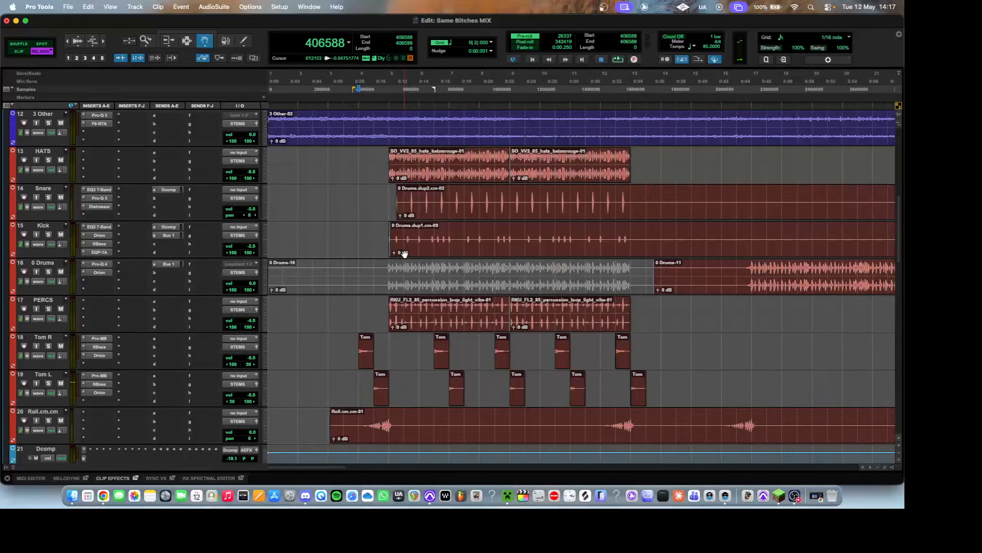
pyautogui.scroll(-3, 281, 286)
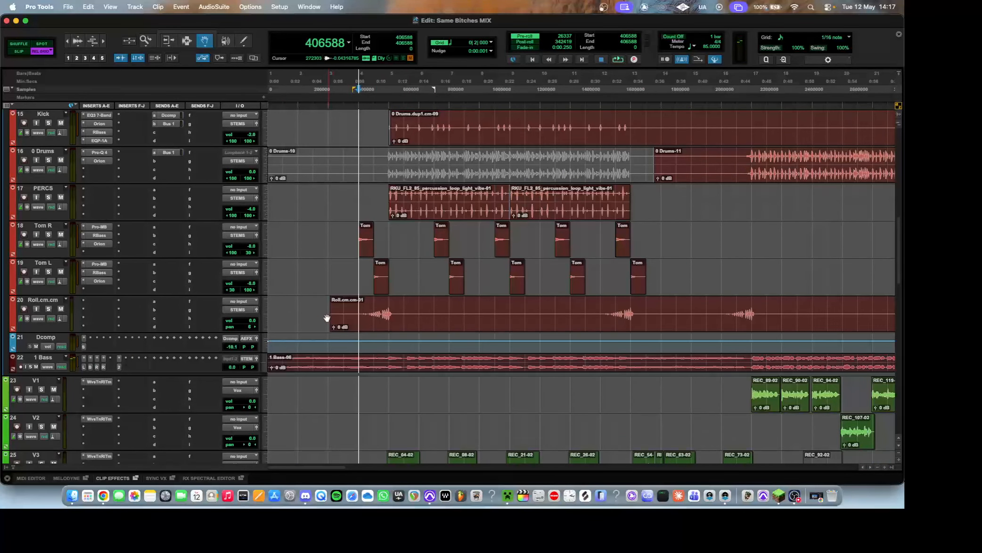
pyautogui.press('super+bracketleft')
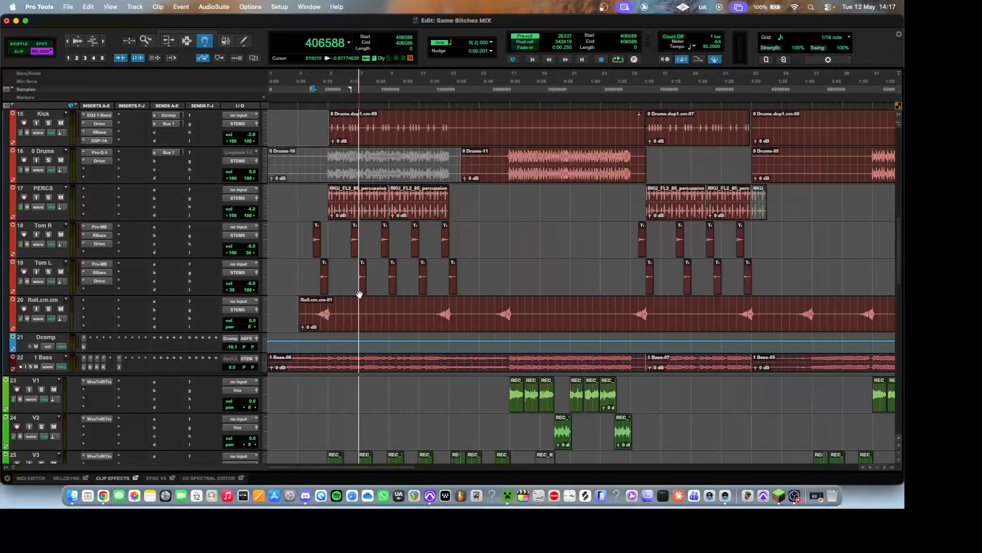
pyautogui.scroll(4, 380, 280)
pyautogui.scroll(-4, 380, 280)
pyautogui.press('super+bracketleft')
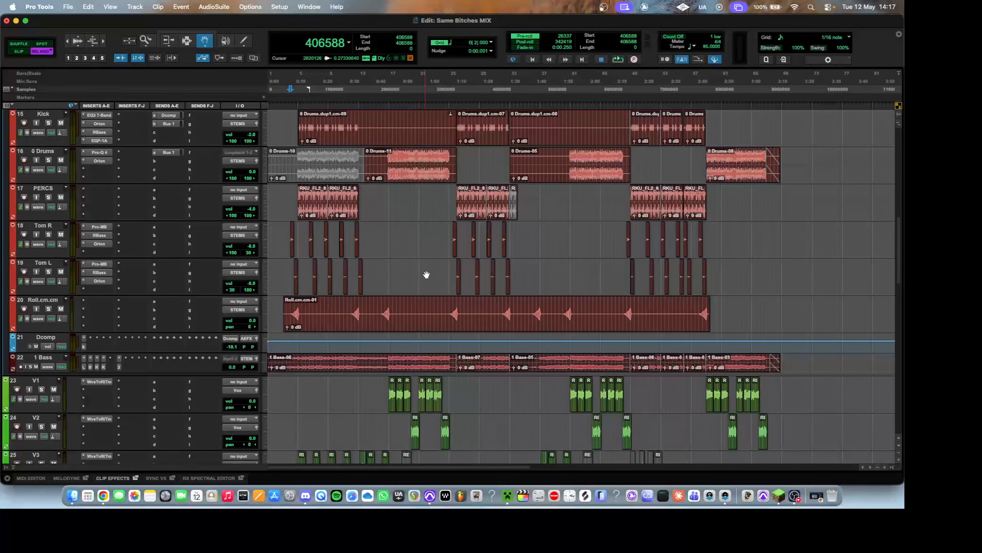
pyautogui.scroll(-3, 425, 276)
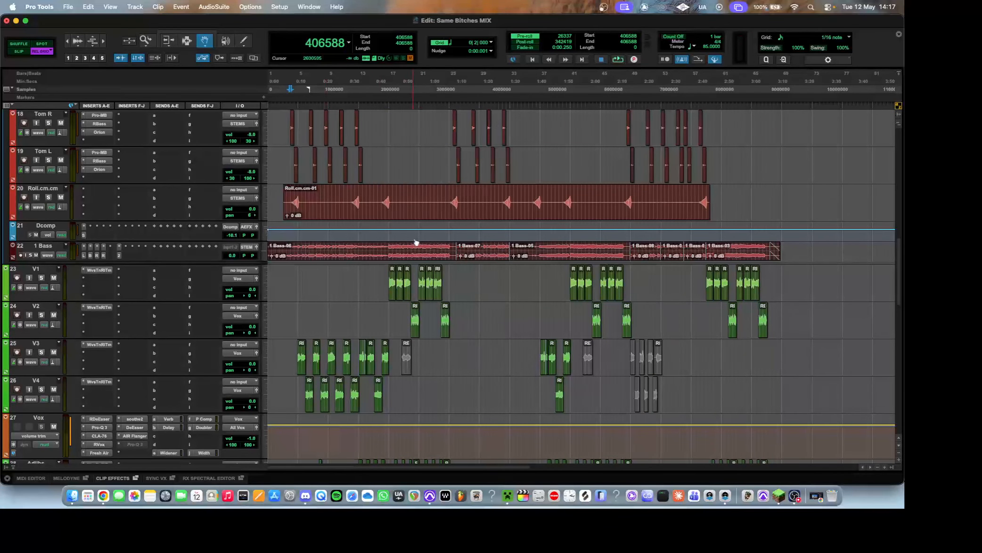
# Step: Inspect the 1 Bass track's Lo-Fi, Black Box HG-2, RBass and RCompressor inserts in order, and close the last one
pyautogui.click(85, 255)
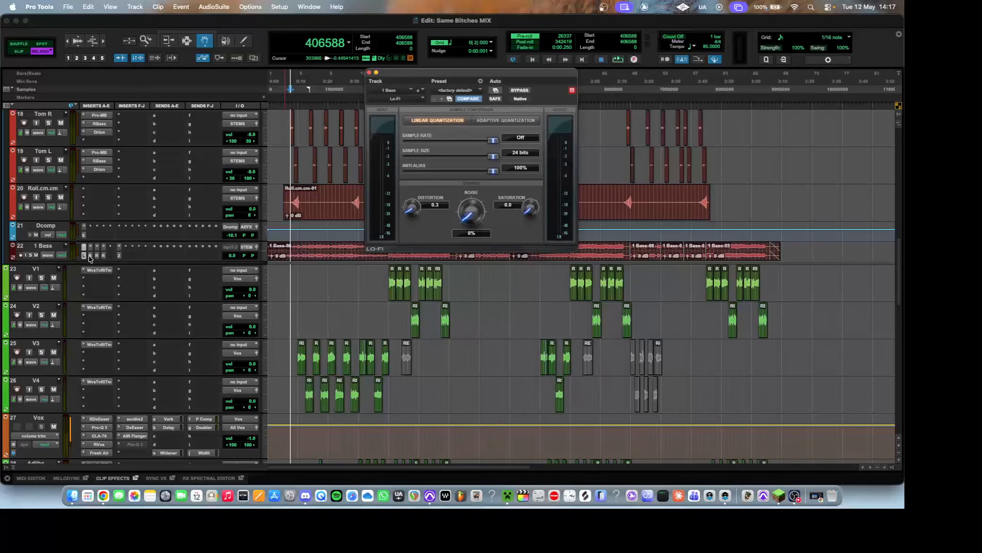
pyautogui.click(90, 256)
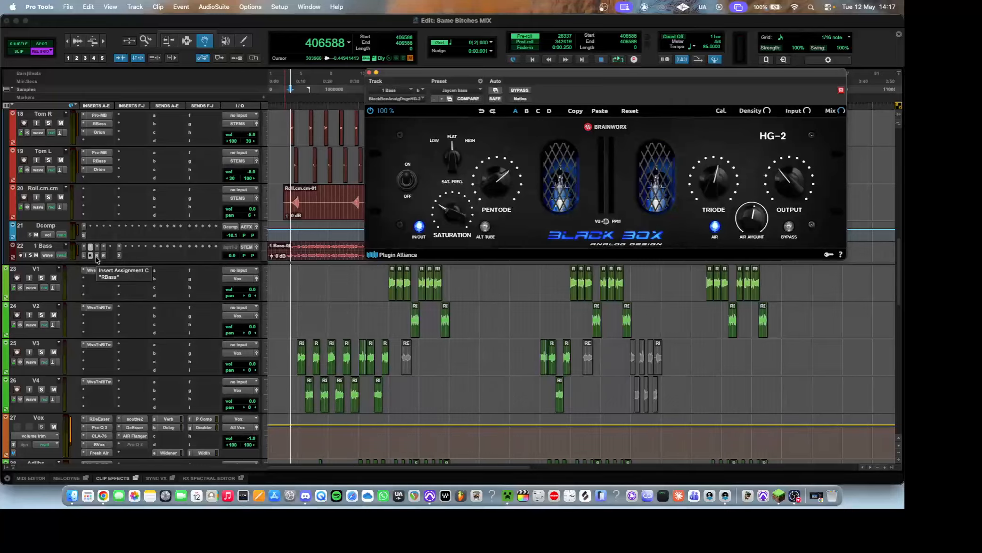
pyautogui.click(96, 257)
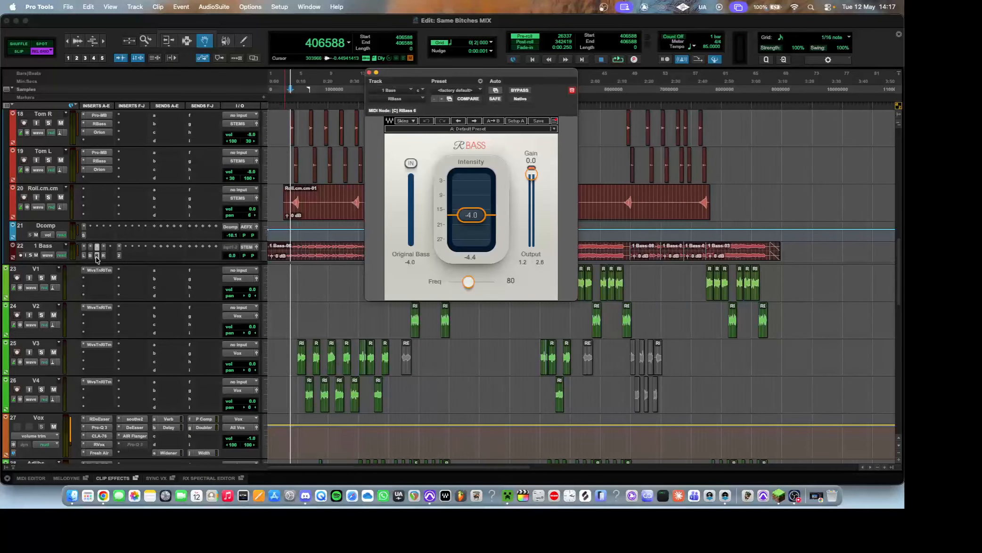
pyautogui.click(104, 256)
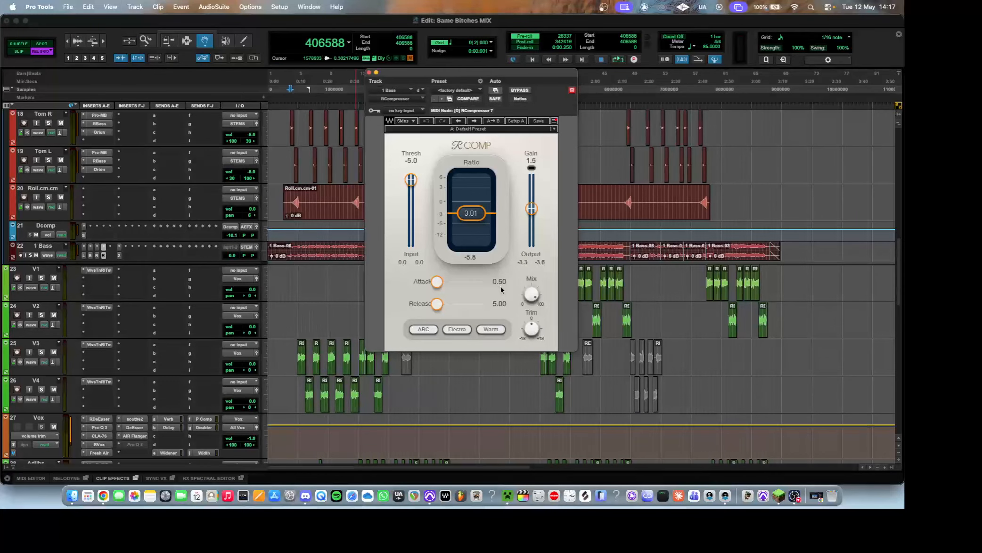
pyautogui.click(104, 257)
# Step: Open soothe2 on the 1 Bass track, audition its Bus 1 side-chain during playback, stop and close the plug-in
pyautogui.click(120, 256)
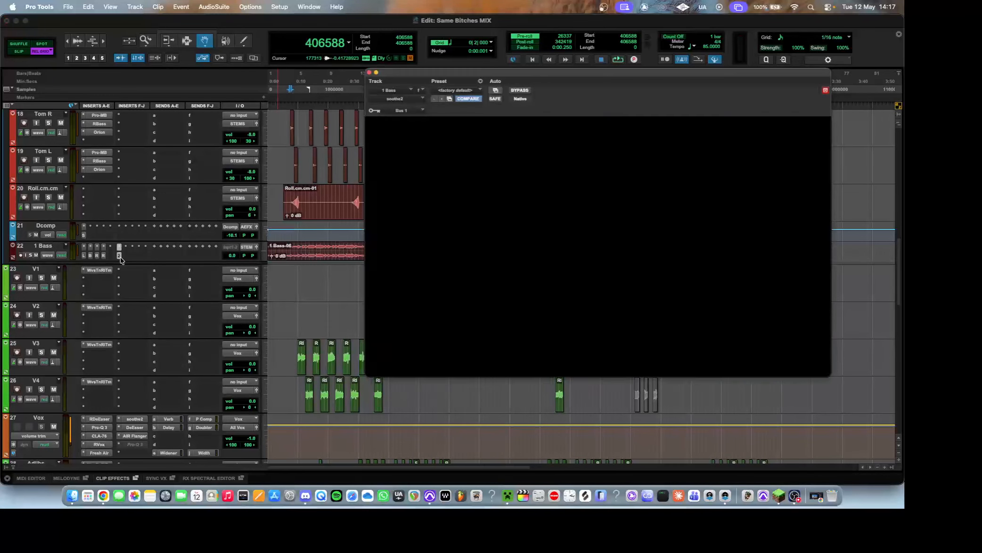
pyautogui.press('space')
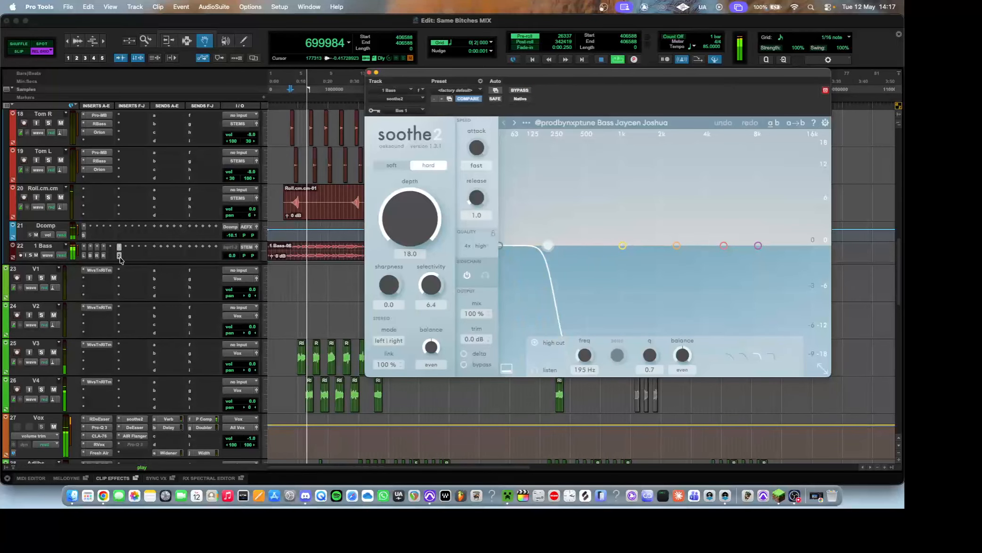
pyautogui.press('space')
pyautogui.press('super+w')
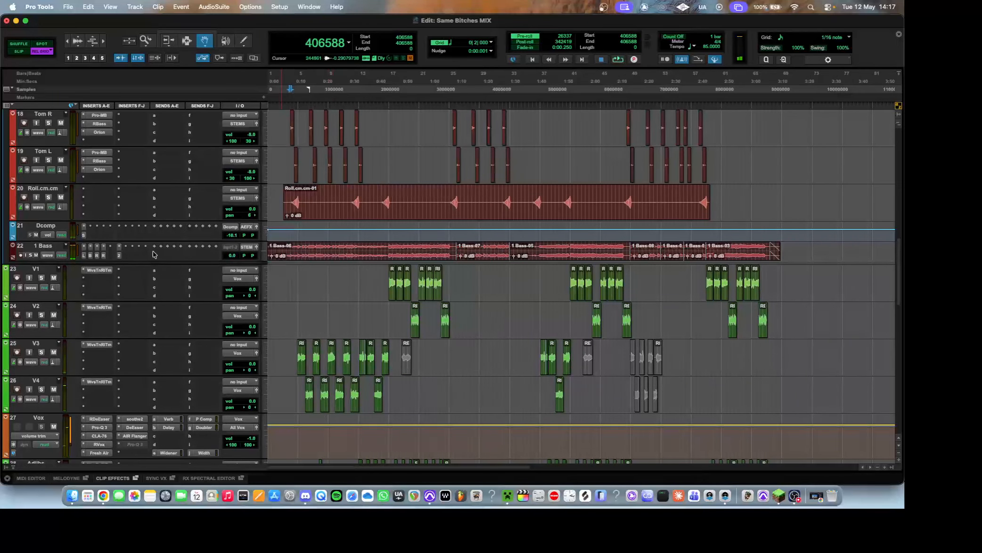
# Step: Collapse the STEMS folder track and bring the vocal tracks around the Vox bus into view
pyautogui.scroll(-5, 311, 240)
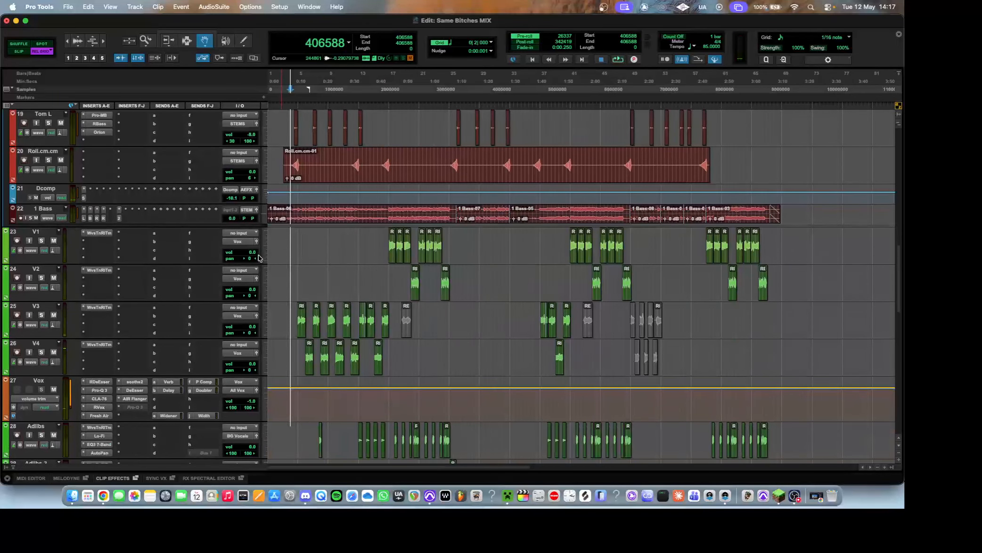
pyautogui.scroll(15, 310, 240)
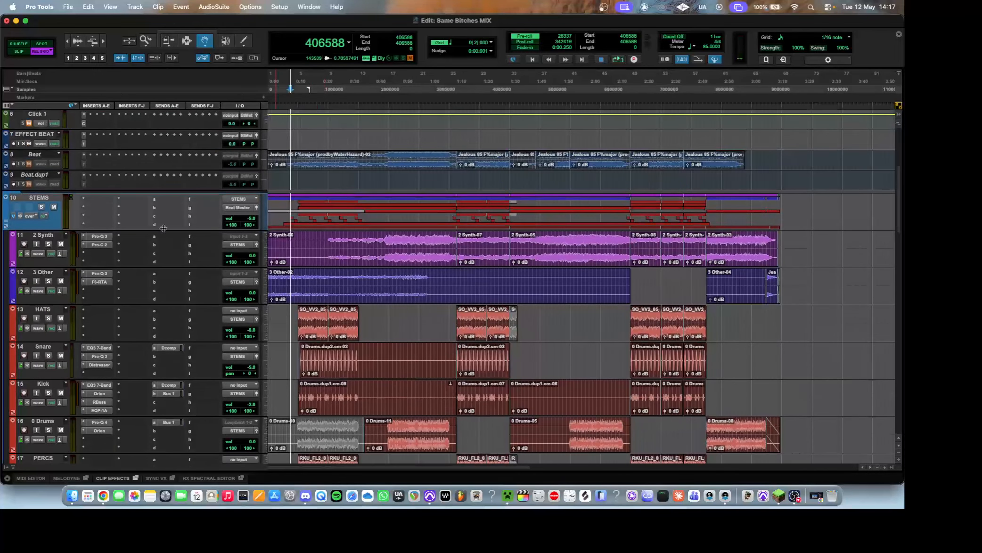
pyautogui.click(5, 224)
pyautogui.scroll(5, 252, 238)
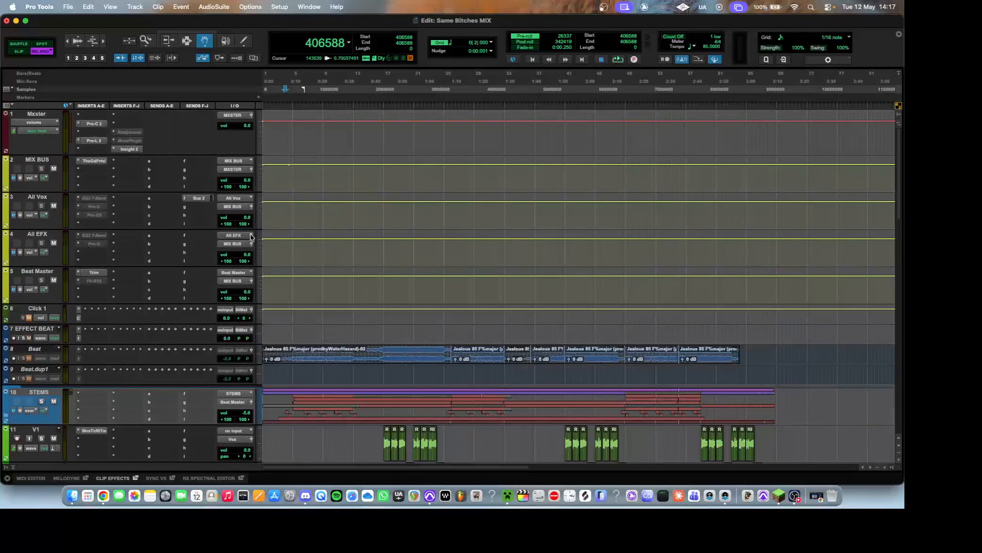
pyautogui.scroll(-10, 291, 240)
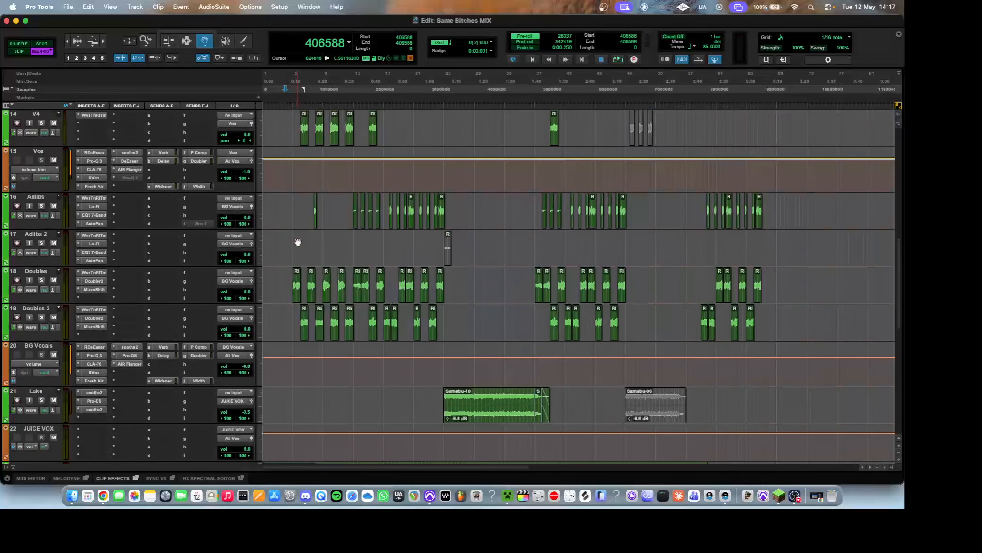
pyautogui.scroll(2, 300, 228)
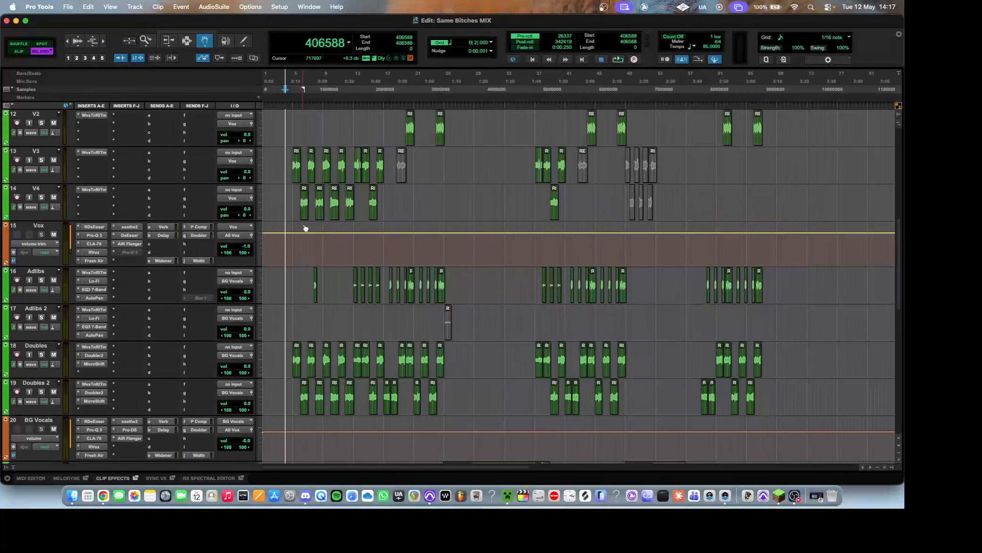
# Step: Inspect the Waves Tune Real-Time pitch correction on vocal track V3, and close the plug-in
pyautogui.scroll(2, 306, 229)
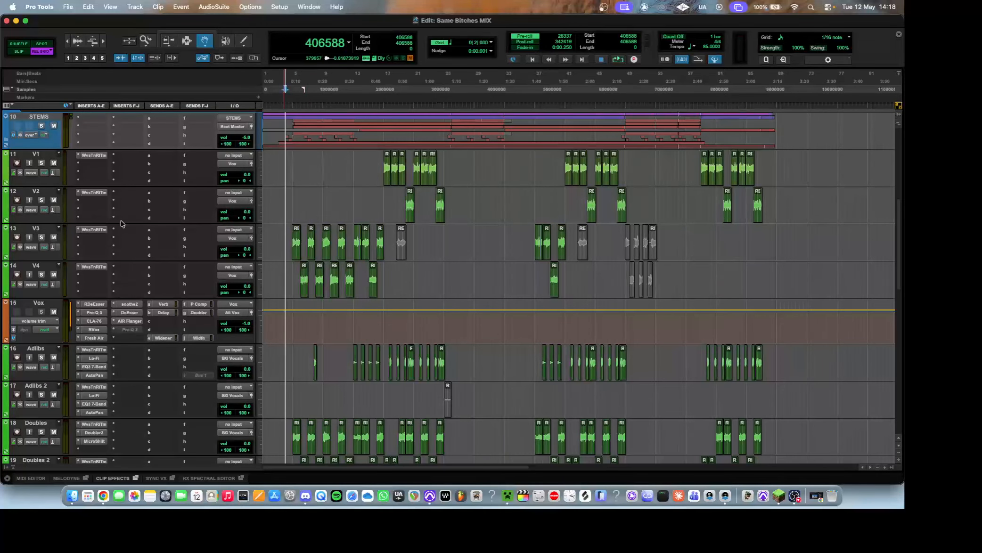
pyautogui.click(100, 231)
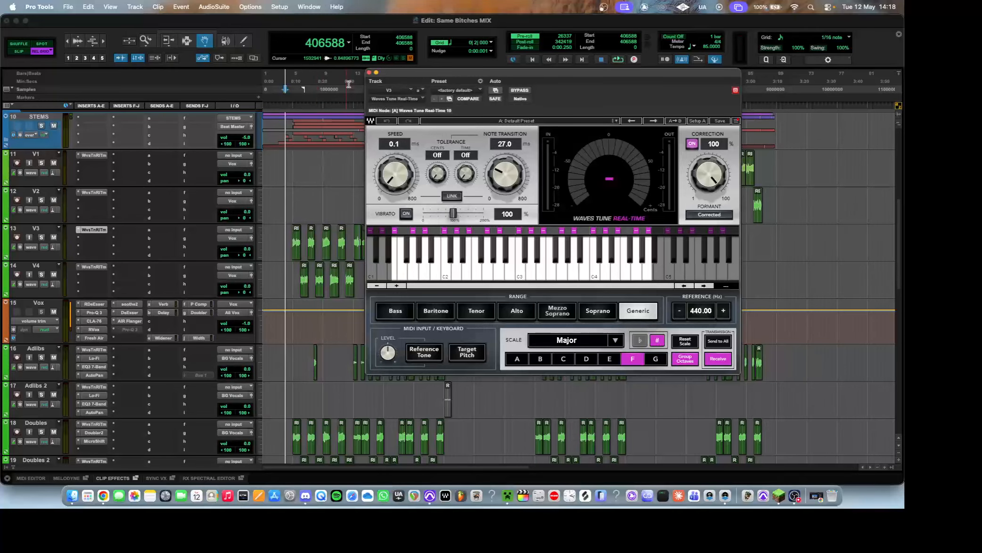
pyautogui.click(369, 73)
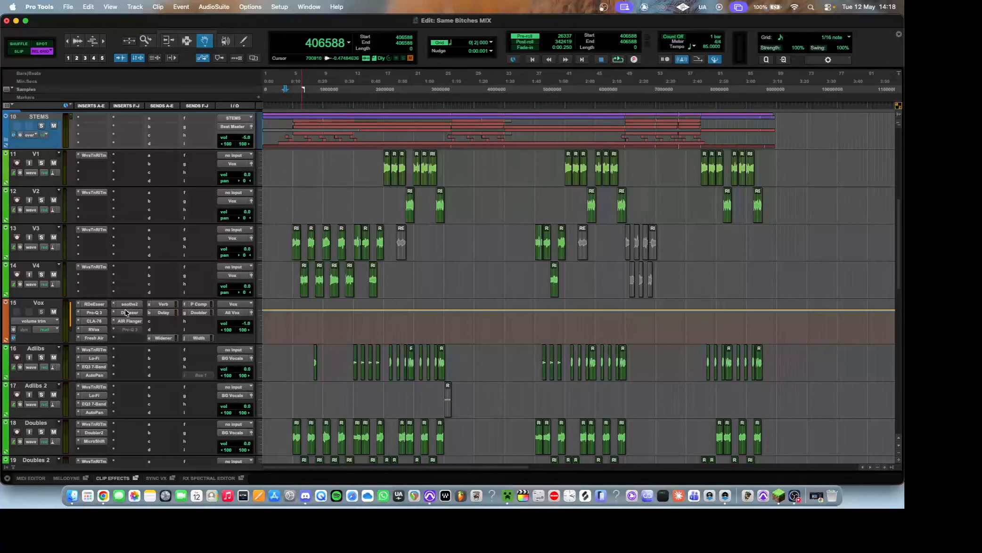
# Step: Inspect the Vox bus's RDeEsser and the individual band settings in its Pro-Q 3, and close the equalizer
pyautogui.click(96, 307)
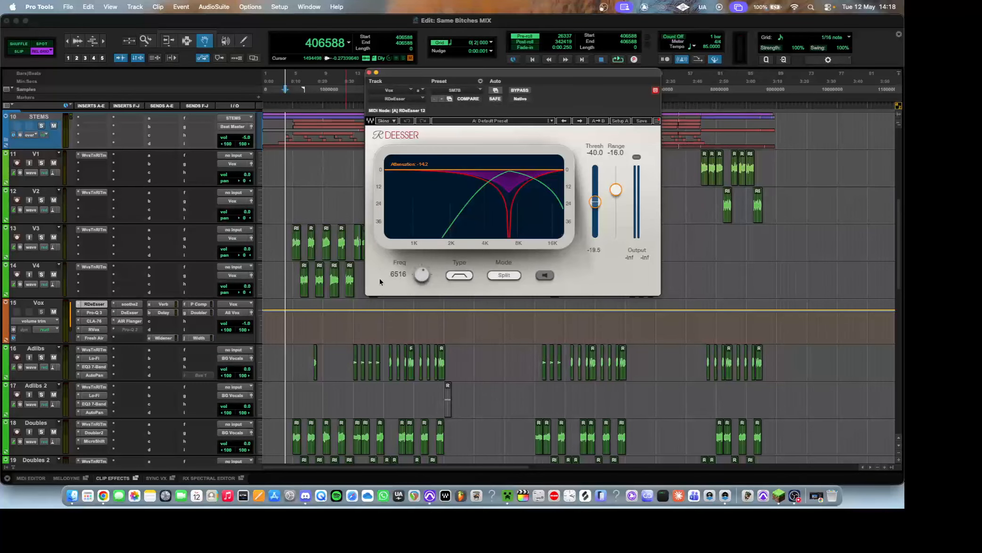
pyautogui.click(94, 312)
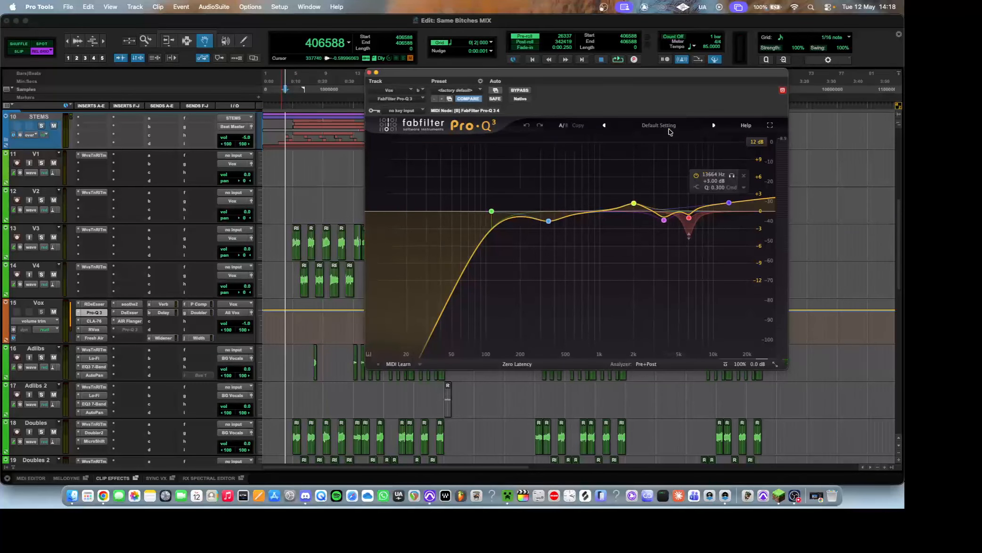
pyautogui.moveTo(654, 77); pyautogui.dragTo(449, 82)
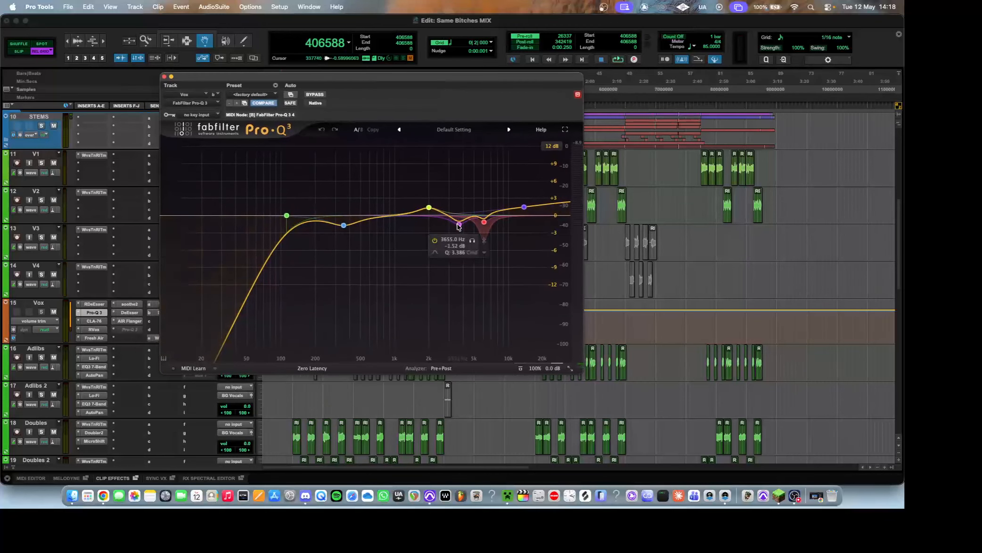
pyautogui.moveTo(477, 226)
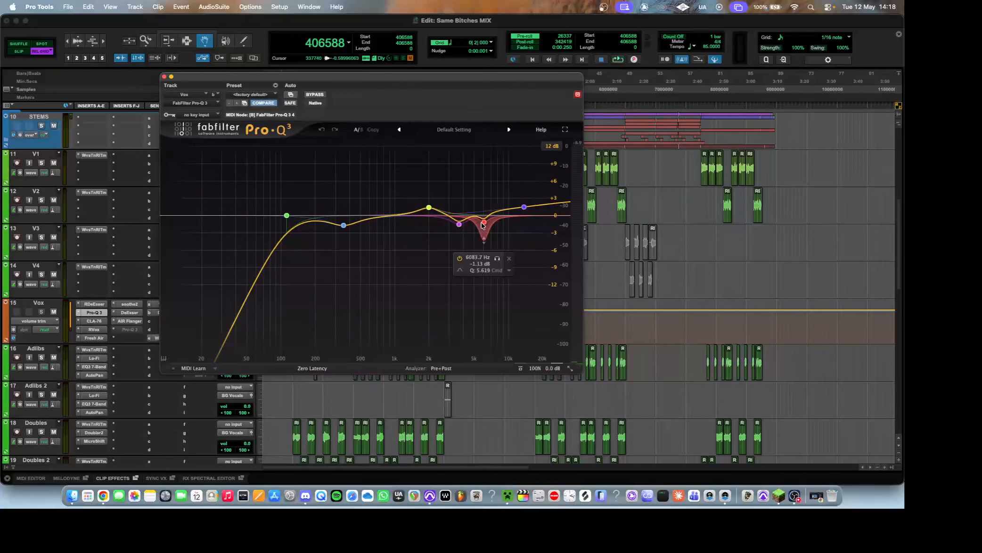
pyautogui.moveTo(429, 207)
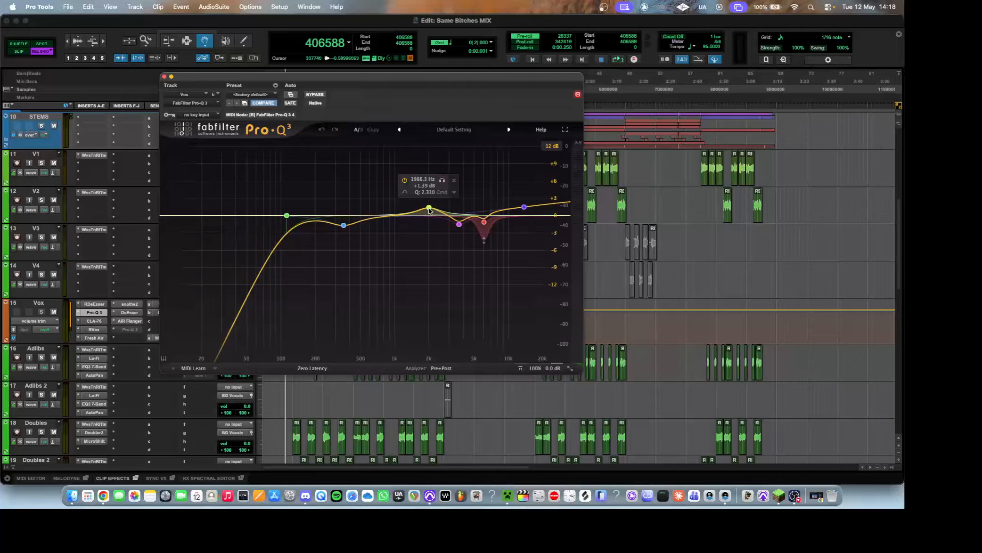
pyautogui.moveTo(524, 207)
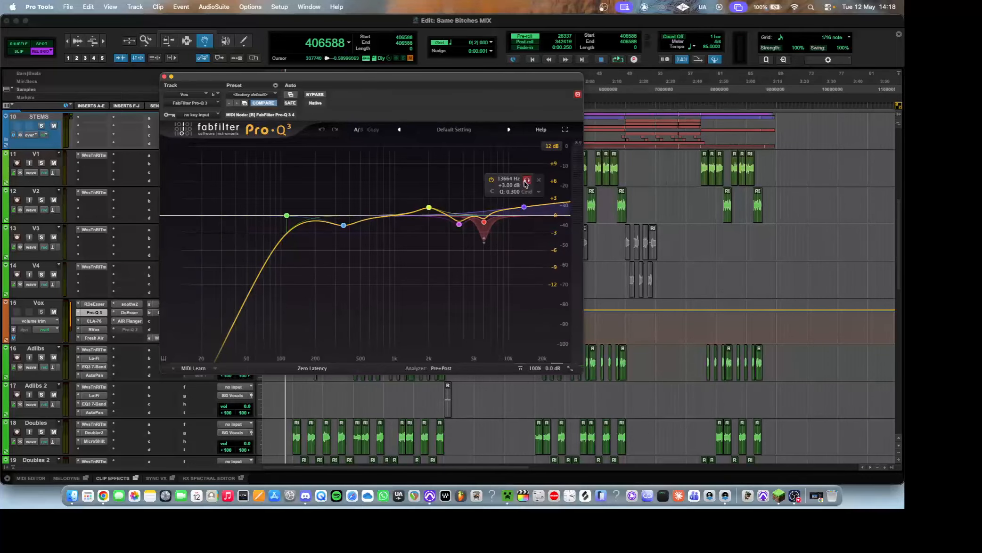
pyautogui.moveTo(287, 215)
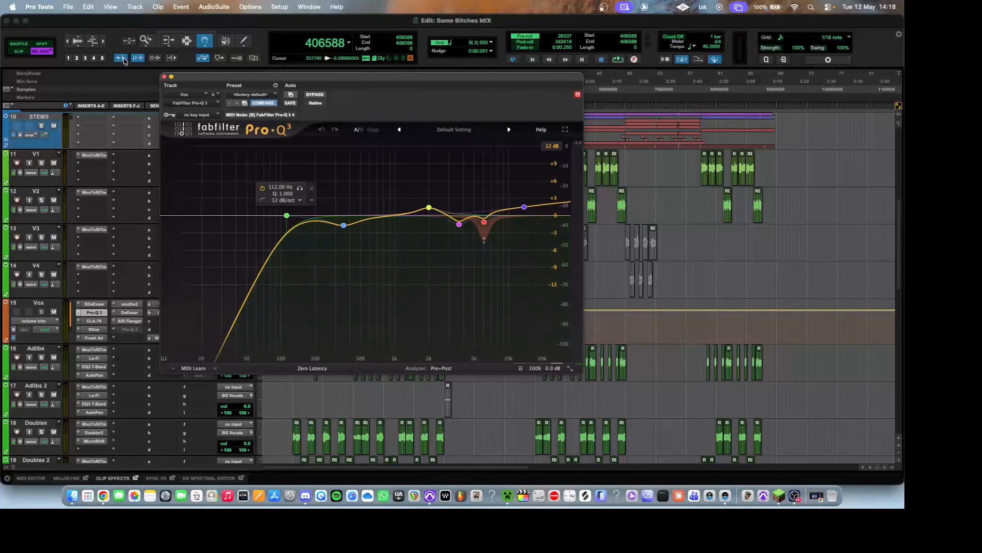
pyautogui.click(164, 76)
# Step: Open CLA-76 on the Vox bus, audition its compression from sample 609882, stop playback and close the plug-in
pyautogui.click(94, 321)
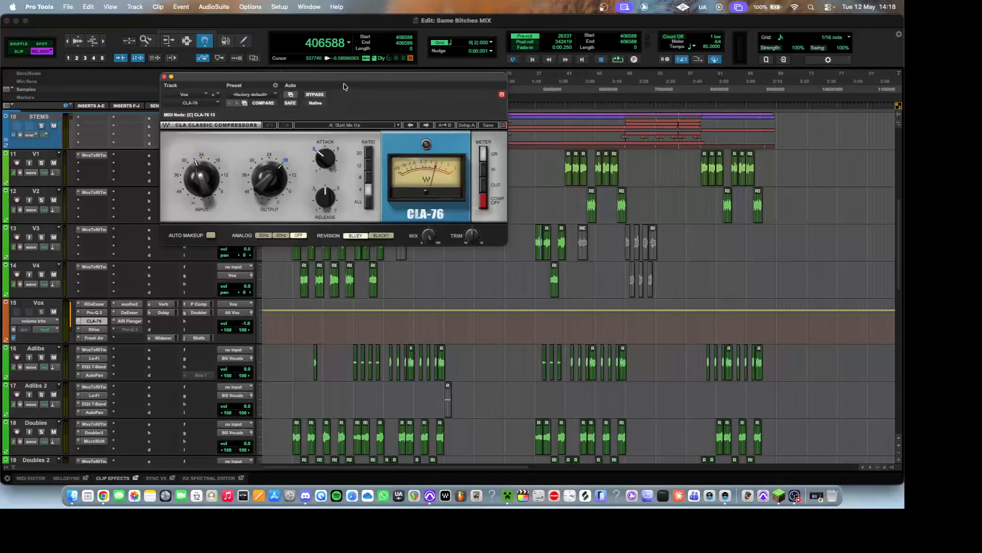
pyautogui.moveTo(344, 87); pyautogui.dragTo(514, 113)
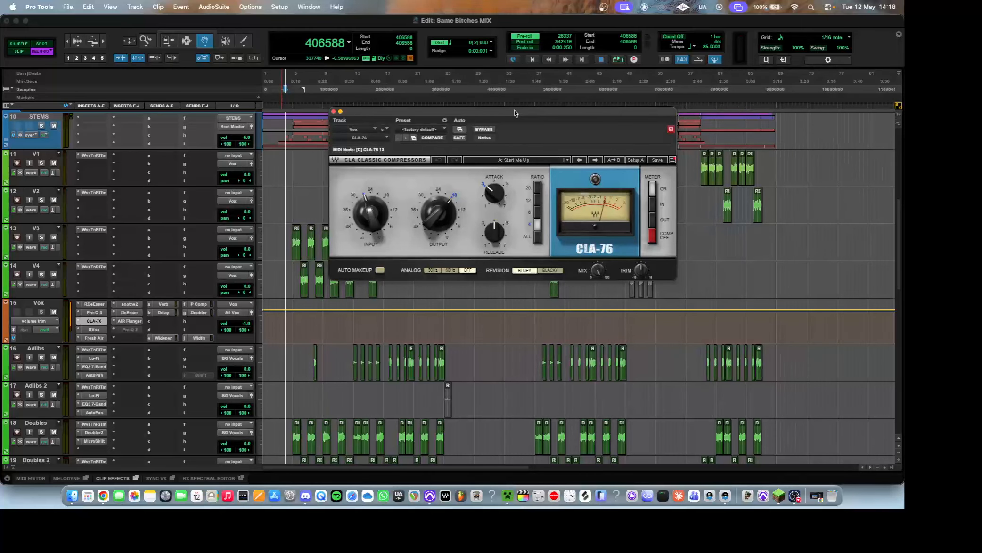
pyautogui.click(295, 107)
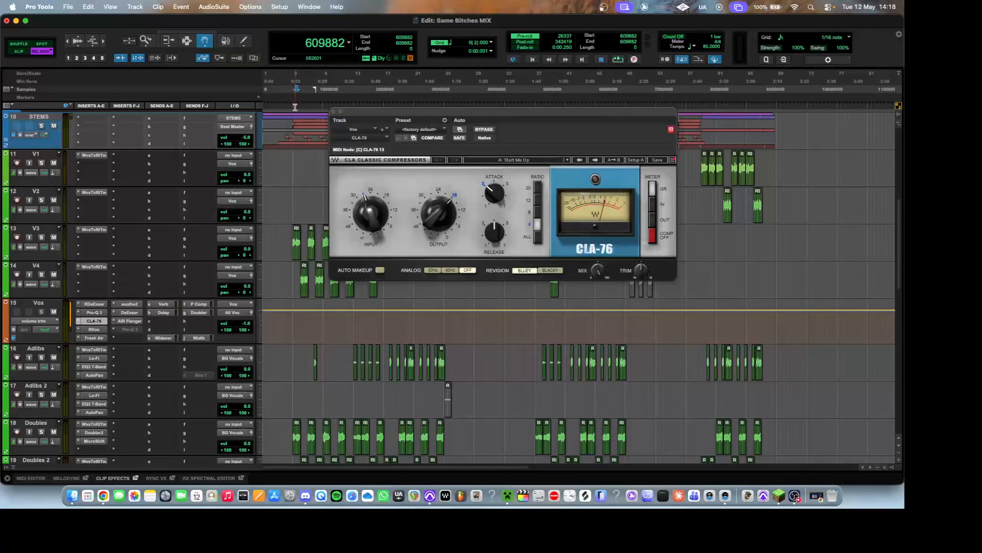
pyautogui.press('space')
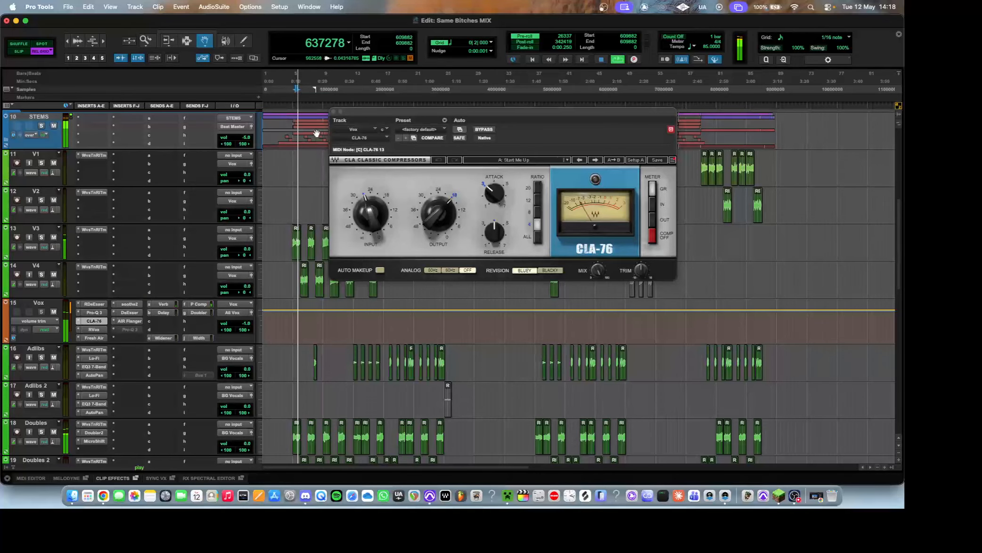
pyautogui.press('space')
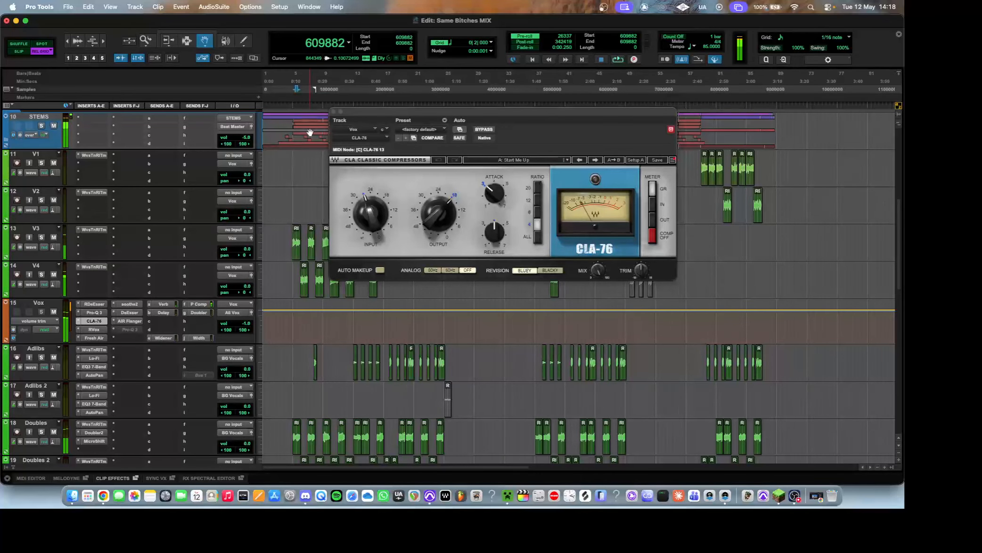
pyautogui.click(333, 112)
# Step: Audition the Vox bus's RVox compression during playback, stop, and inspect its Fresh Air settings
pyautogui.click(94, 329)
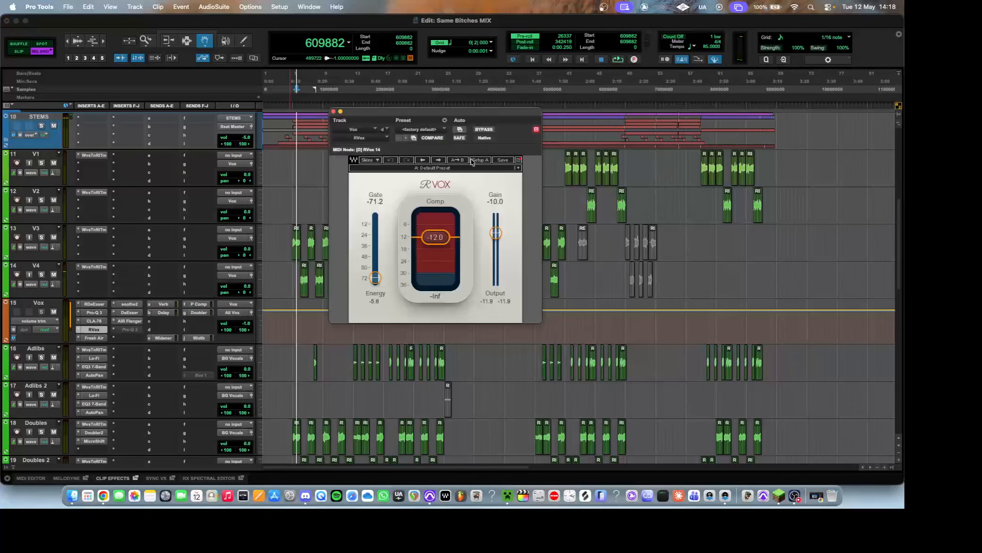
pyautogui.moveTo(472, 110); pyautogui.dragTo(664, 84)
pyautogui.press('space')
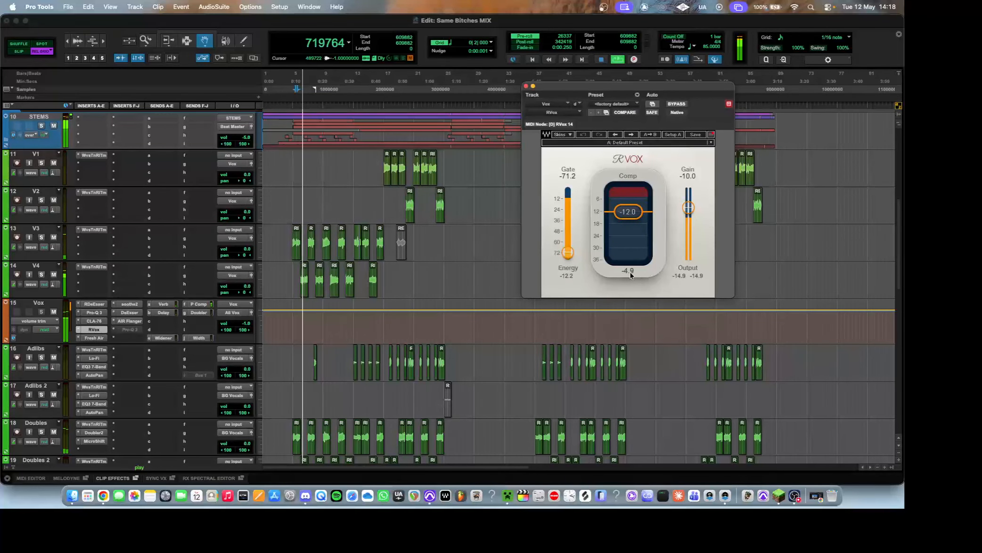
pyautogui.press('space')
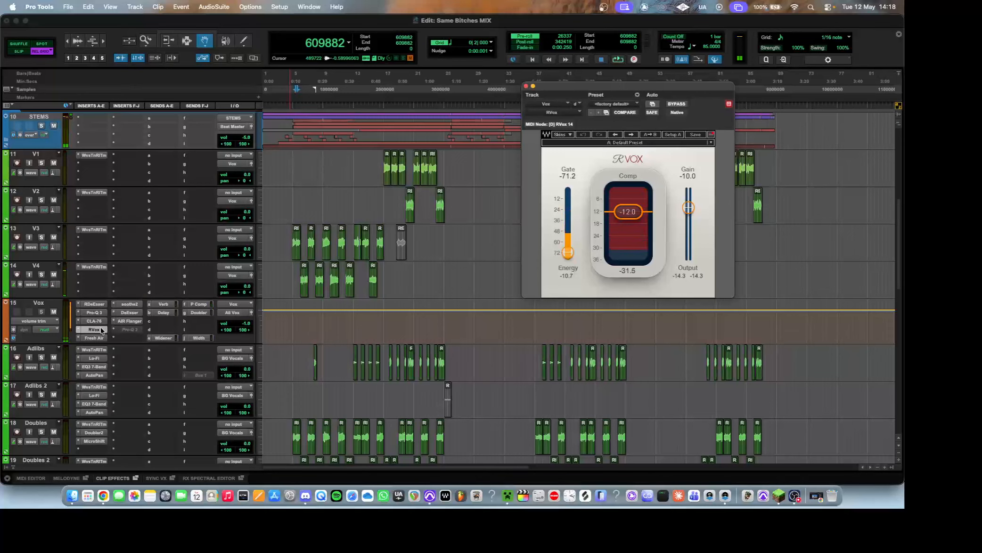
pyautogui.click(103, 339)
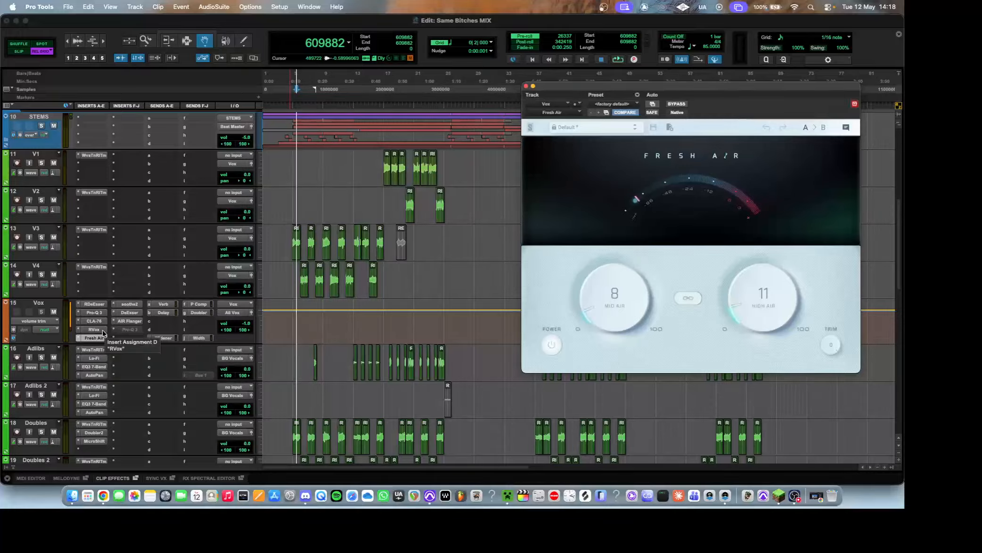
# Step: Open soothe2 on the Vox bus, compare the vocal with it active and bypassed during playback, and stop
pyautogui.click(135, 304)
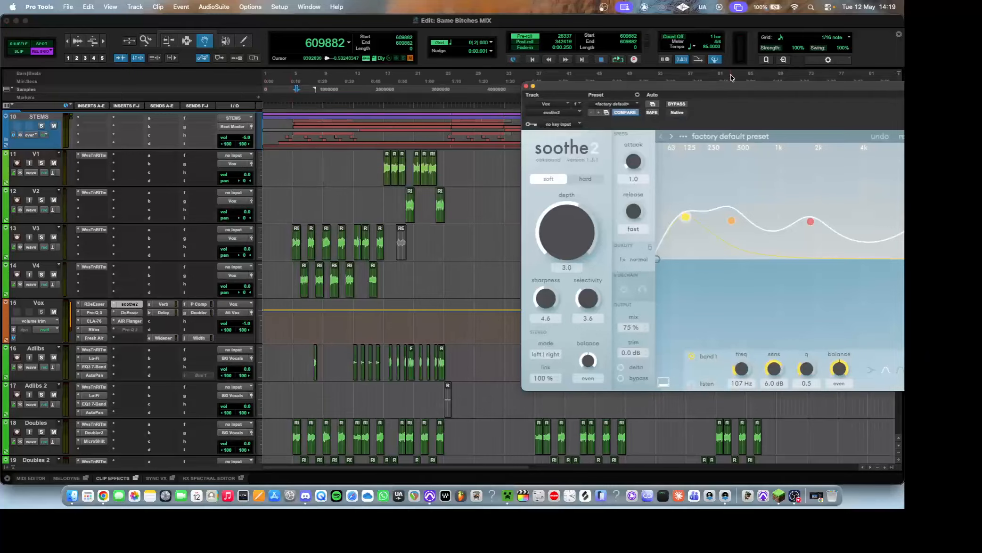
pyautogui.moveTo(731, 89); pyautogui.dragTo(391, 80)
pyautogui.press('space')
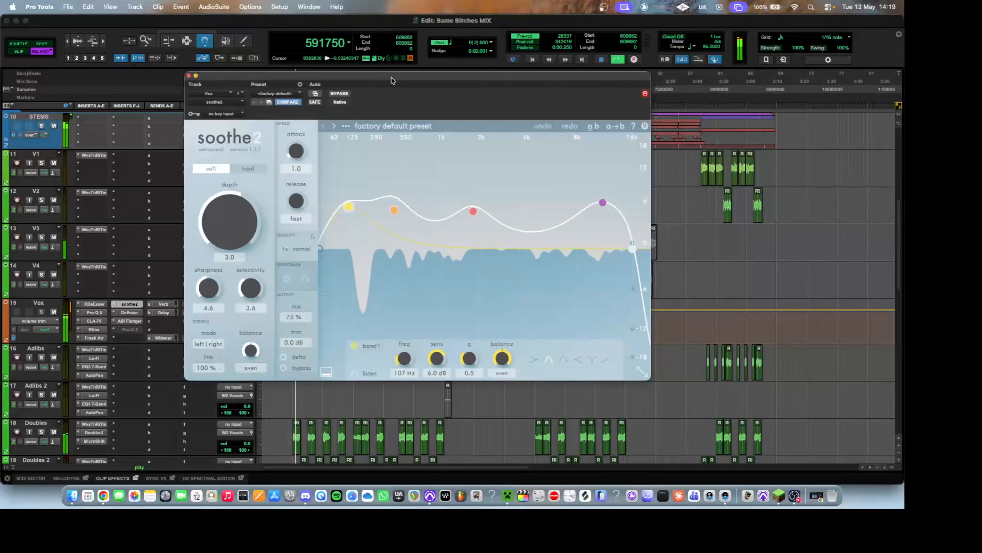
pyautogui.click(344, 95)
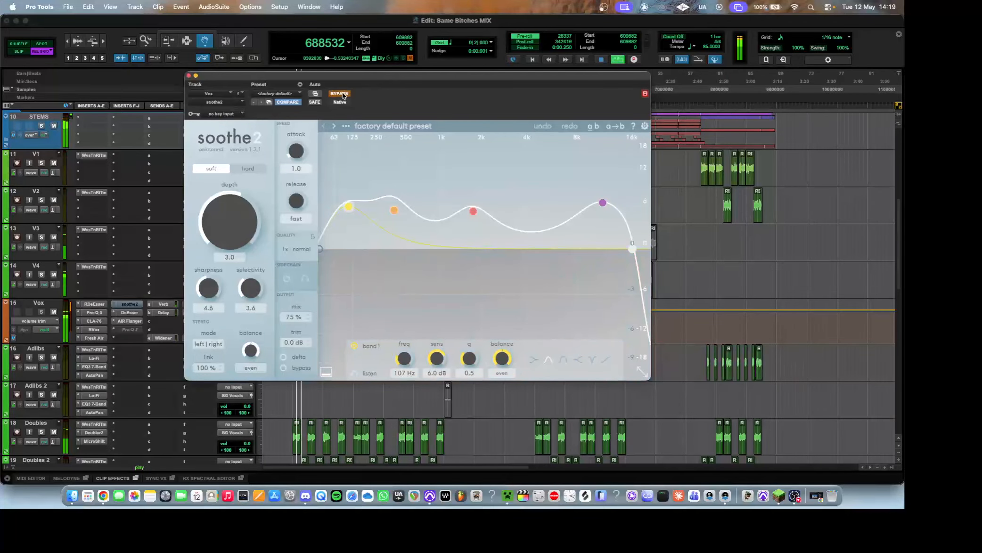
pyautogui.press('space')
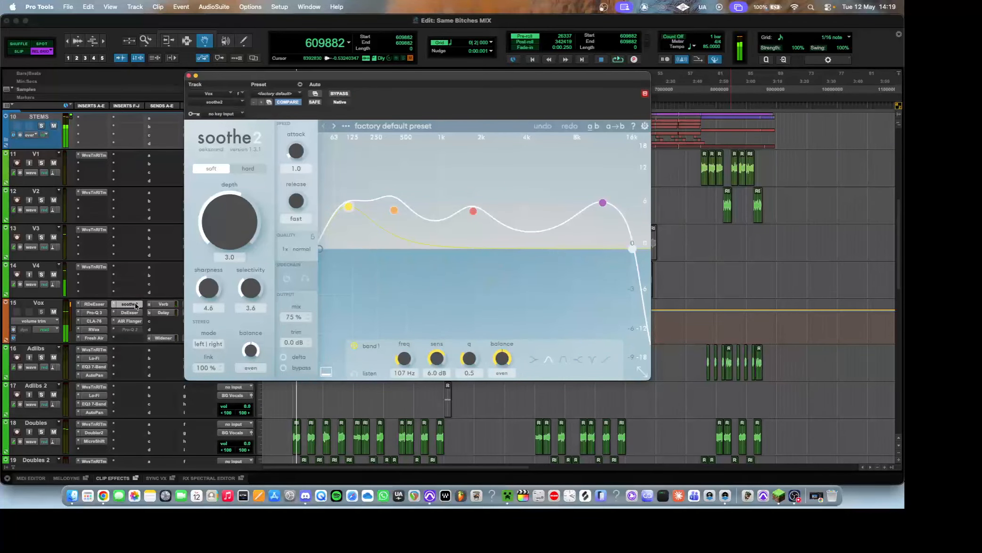
# Step: Open the Vox bus's DeEsser, compare it bypassed and active during playback, and stop
pyautogui.click(137, 312)
pyautogui.moveTo(359, 79); pyautogui.dragTo(620, 80)
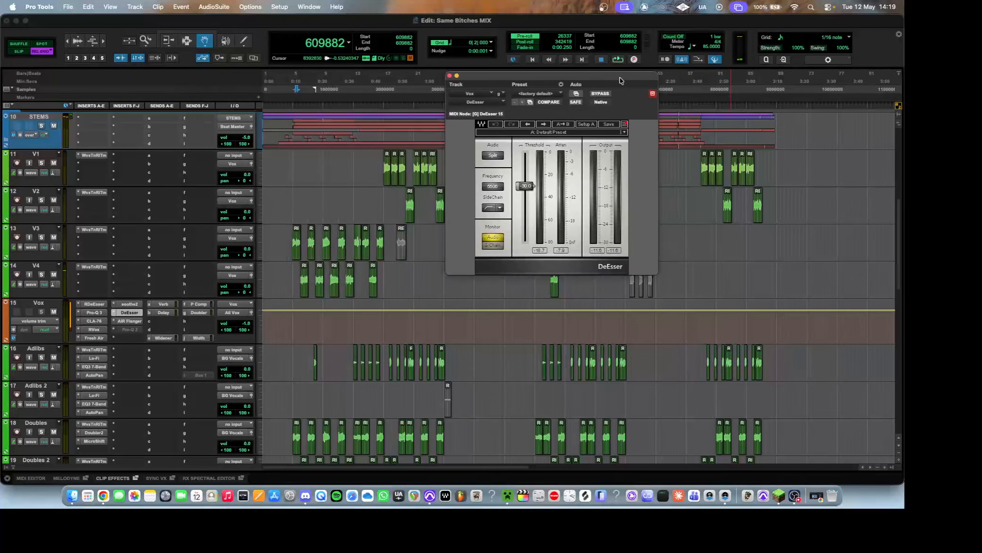
pyautogui.press('space')
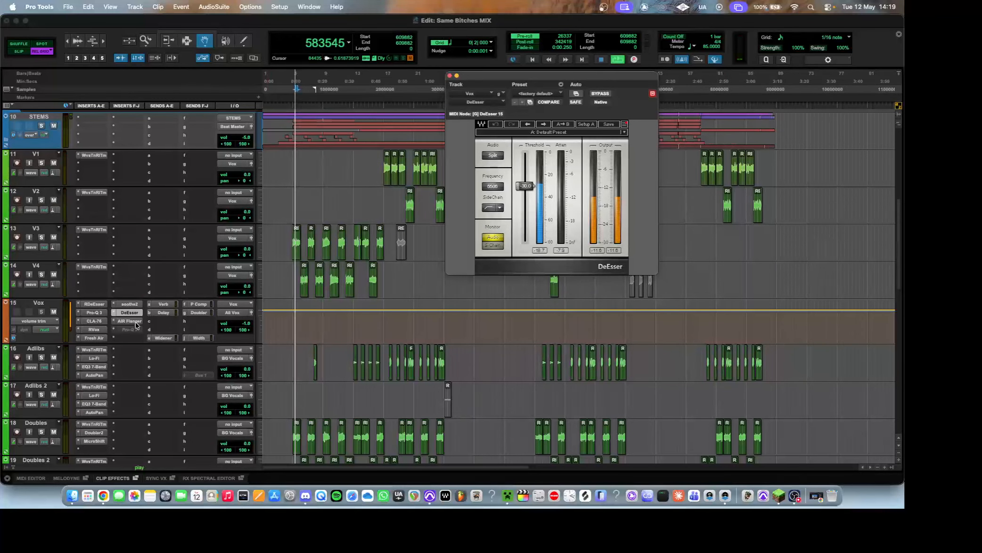
pyautogui.click(601, 94)
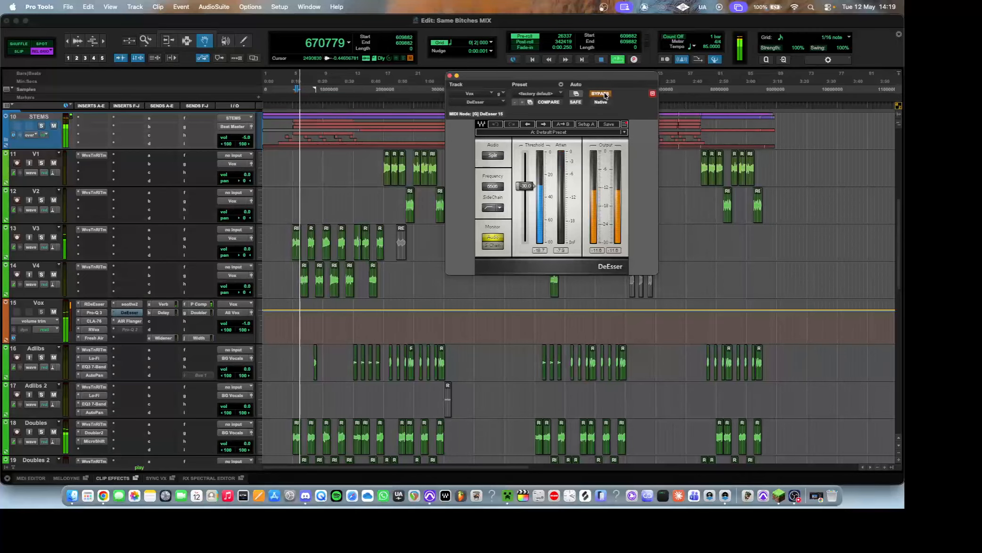
pyautogui.click(600, 94)
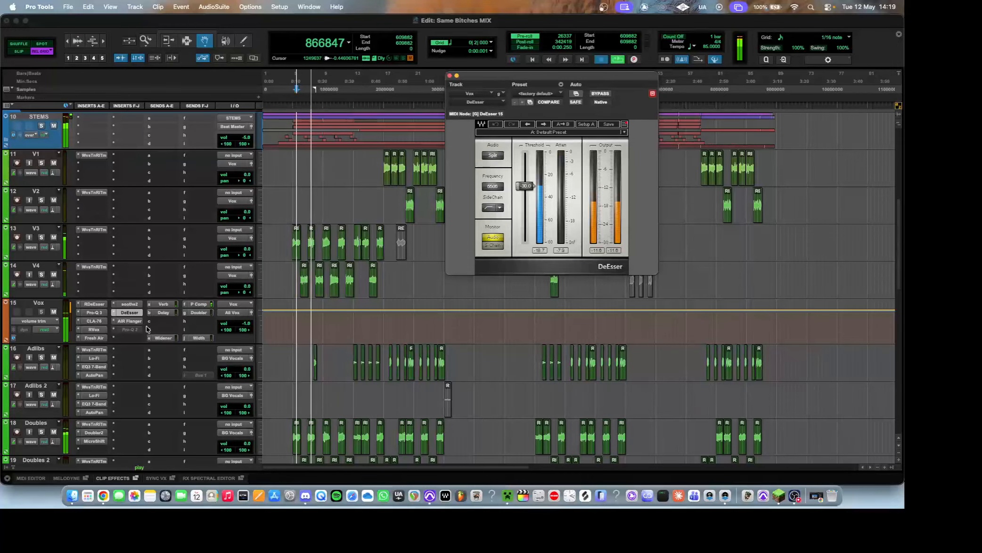
pyautogui.press('space')
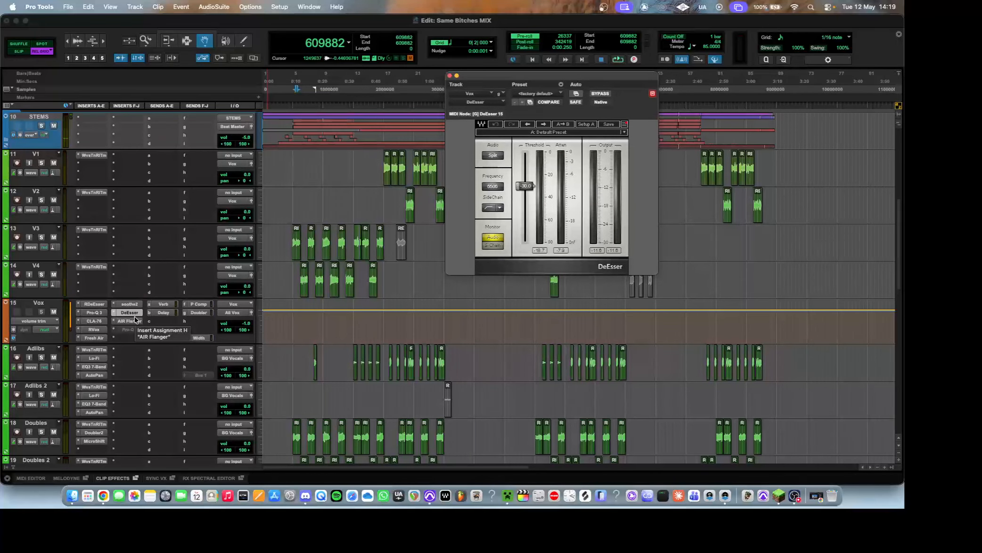
# Step: Audition the Vox bus's AIR Flanger at 100 % mix, return the mix to a low percentage, stop and close the plug-in
pyautogui.click(128, 321)
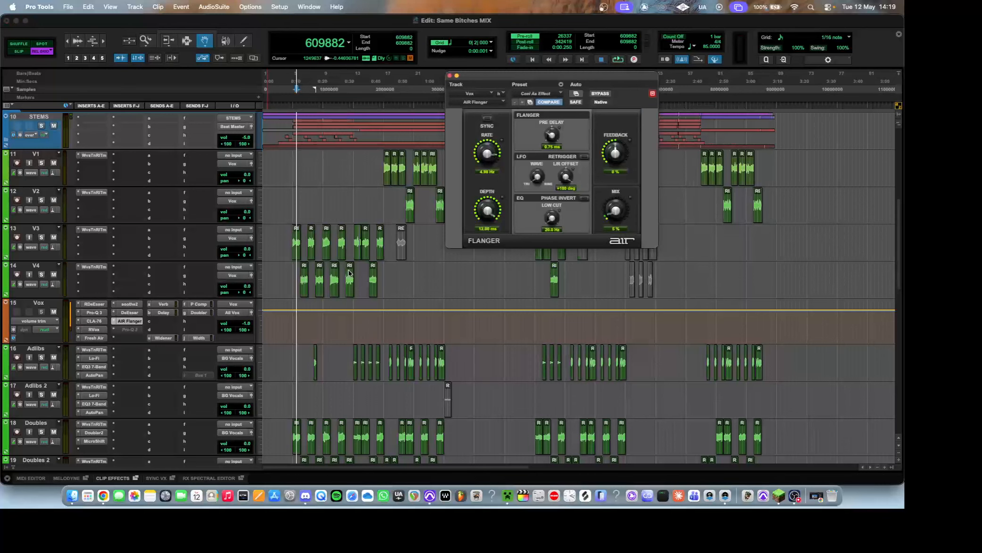
pyautogui.press('space')
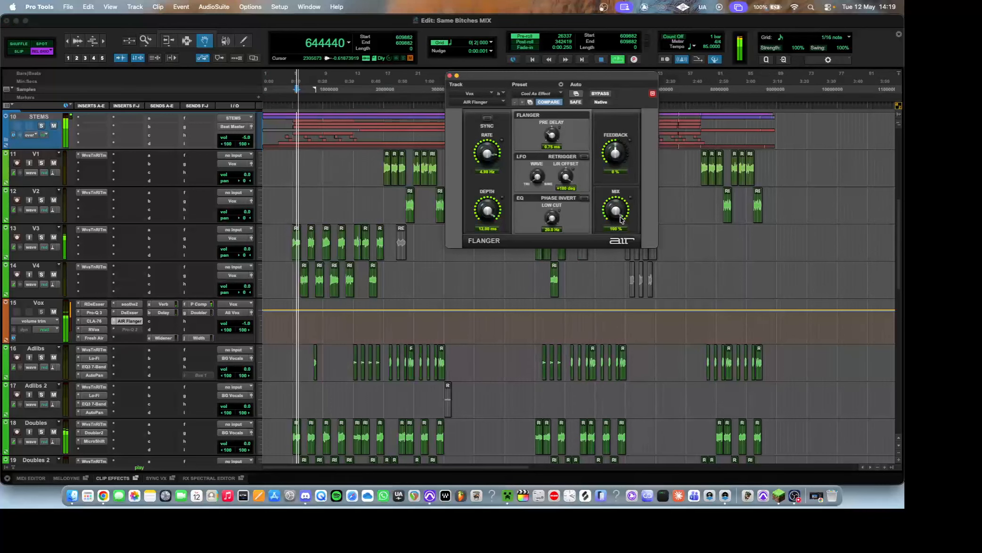
pyautogui.moveTo(616, 212); pyautogui.dragTo(595, 287)
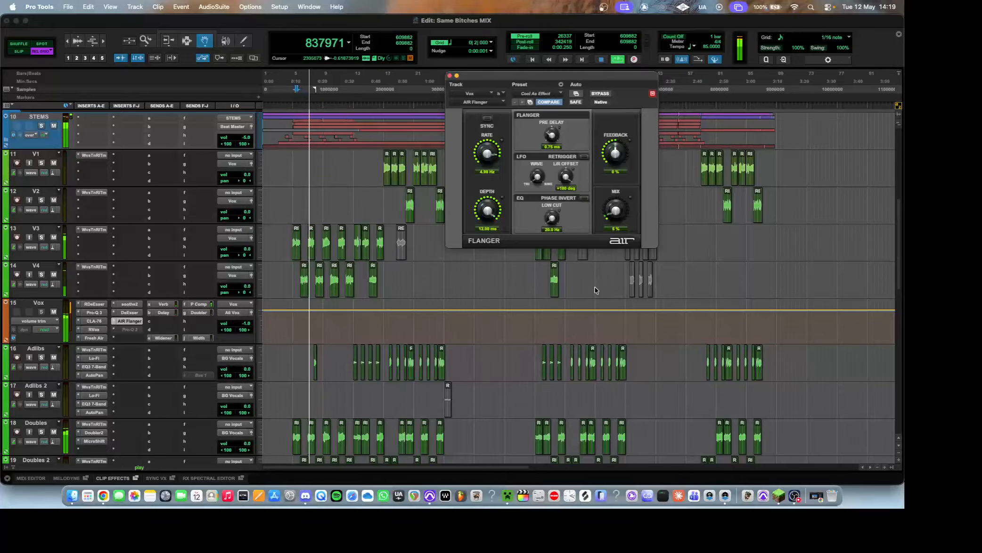
pyautogui.press('space')
pyautogui.click(450, 76)
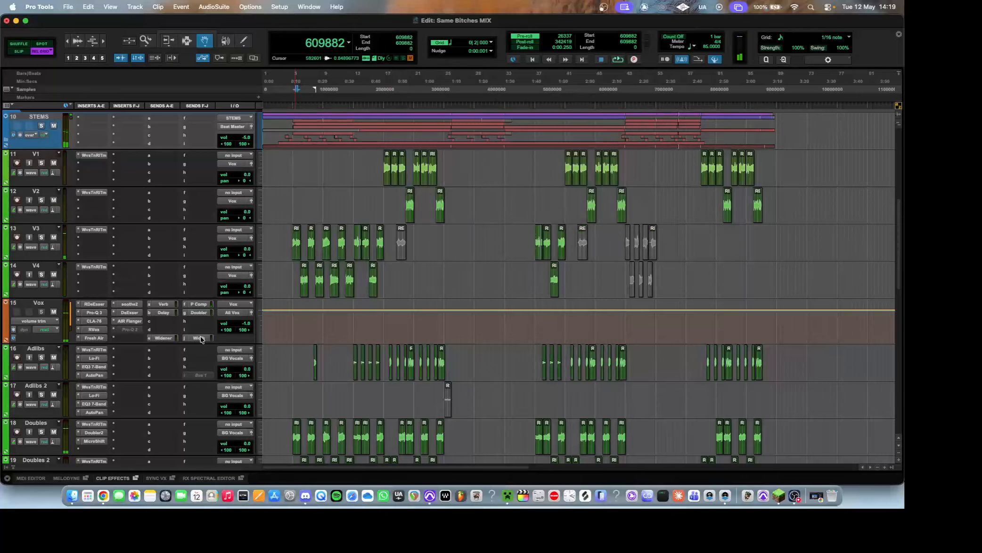
# Step: Check the Width send on the Vox bus, and open Pro-DS on the BG Vocals bus
pyautogui.click(199, 339)
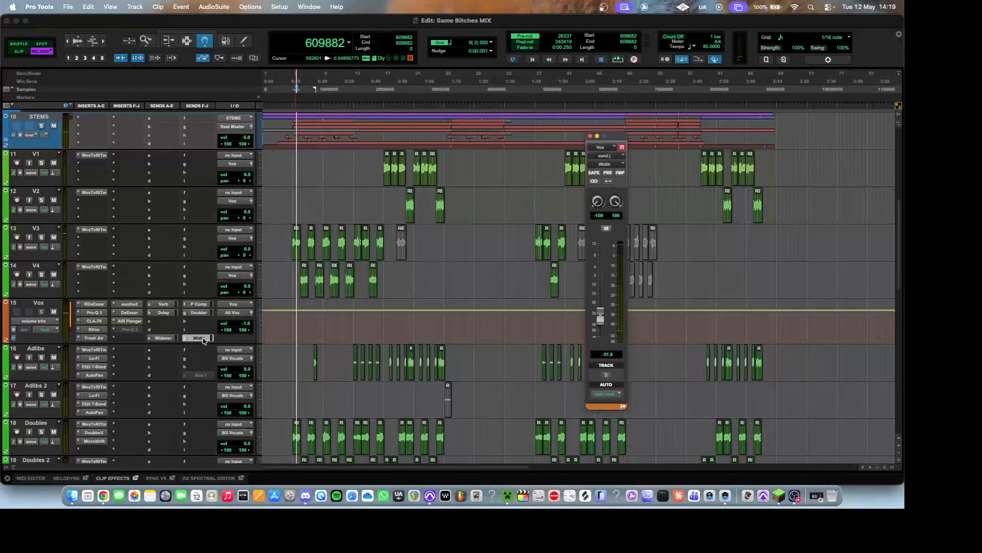
pyautogui.click(199, 339)
pyautogui.scroll(-5, 363, 193)
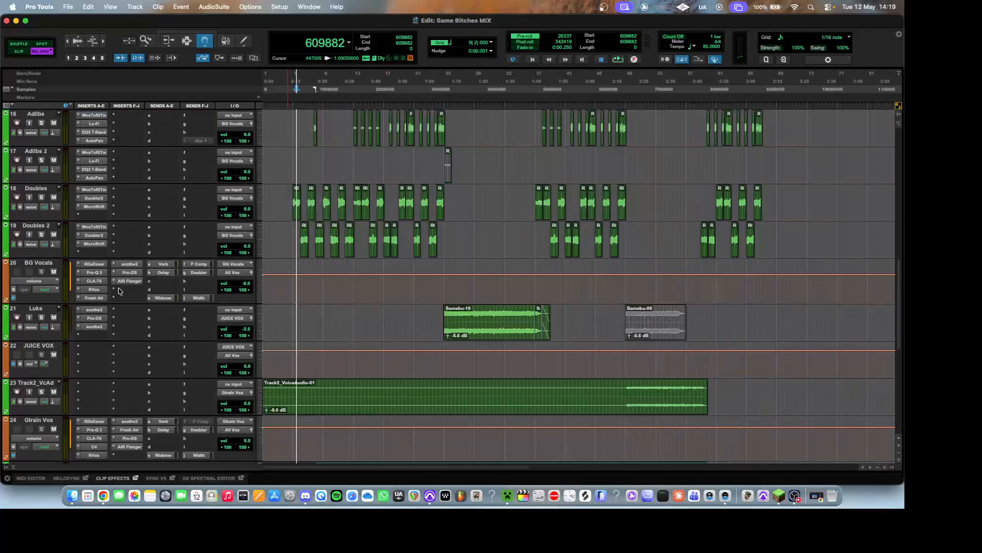
pyautogui.click(130, 273)
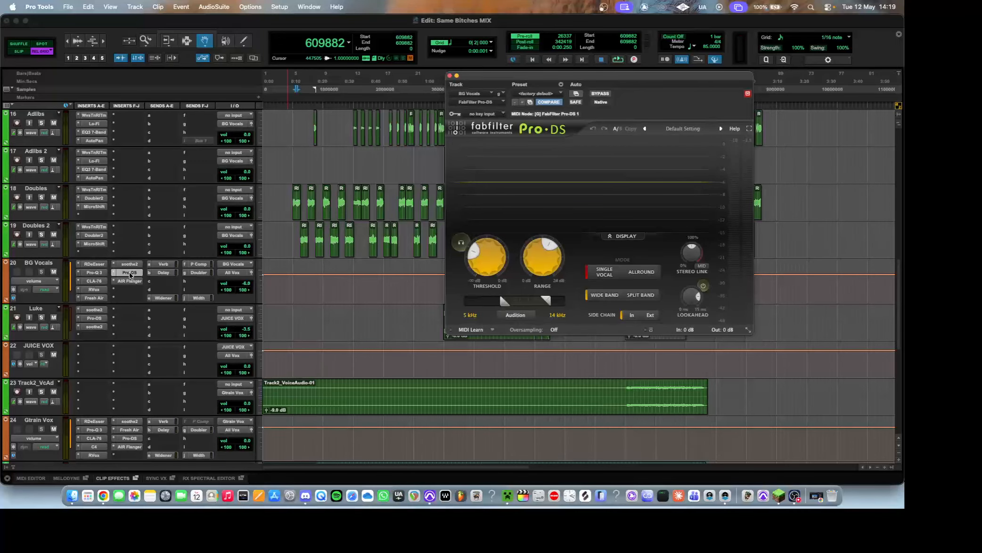
# Step: Take another look at Pro-DS on the BG Vocals bus and close it
pyautogui.click(130, 274)
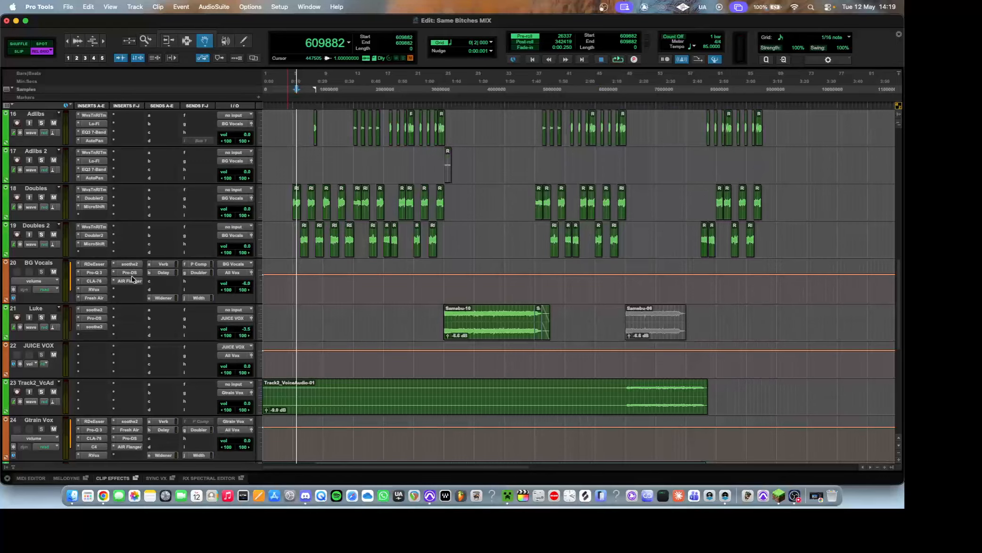
pyautogui.click(130, 274)
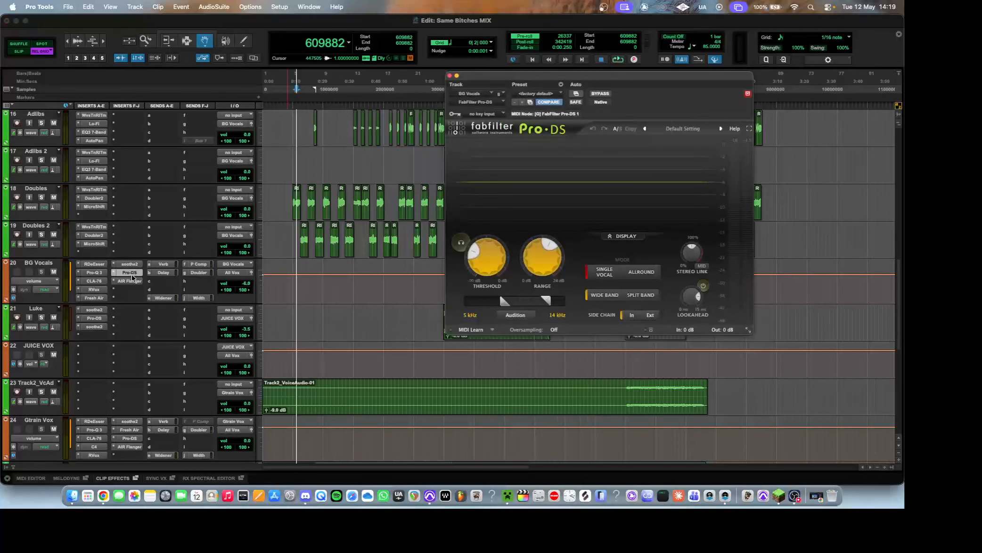
pyautogui.click(131, 274)
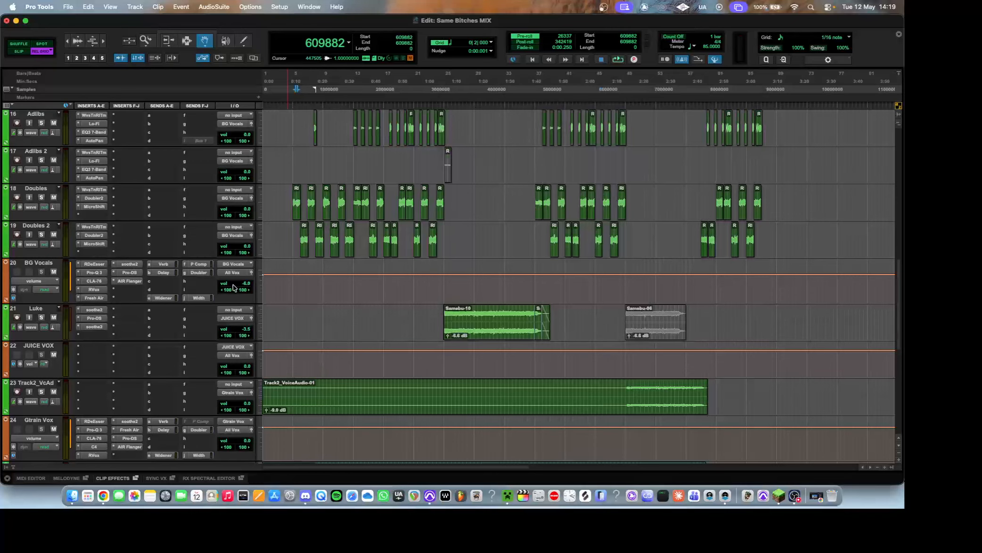
# Step: Step through the Adlibs track's insert chain, viewing Lo-Fi, EQ3 7-Band and AutoPan, and close the last plug-in
pyautogui.scroll(5, 160, 274)
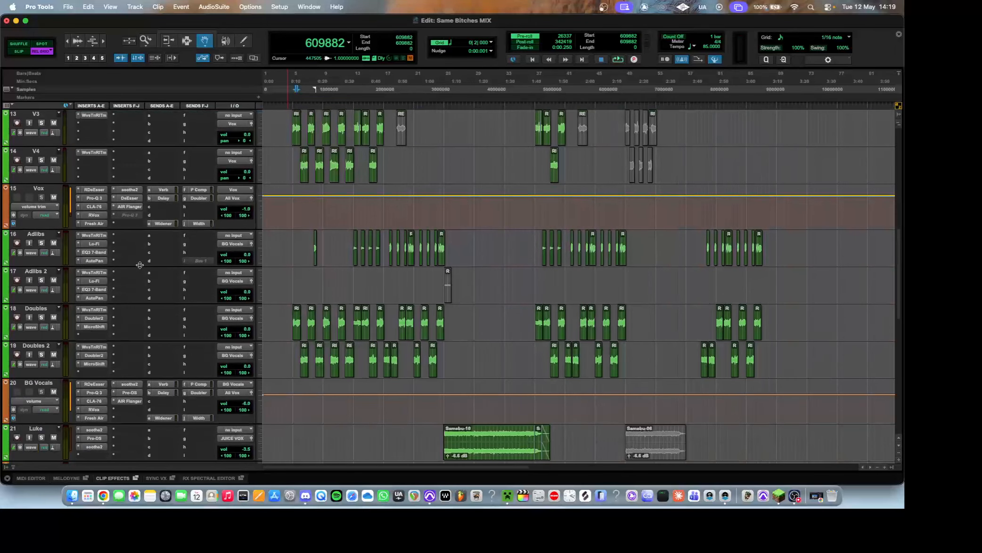
pyautogui.click(94, 236)
pyautogui.click(98, 245)
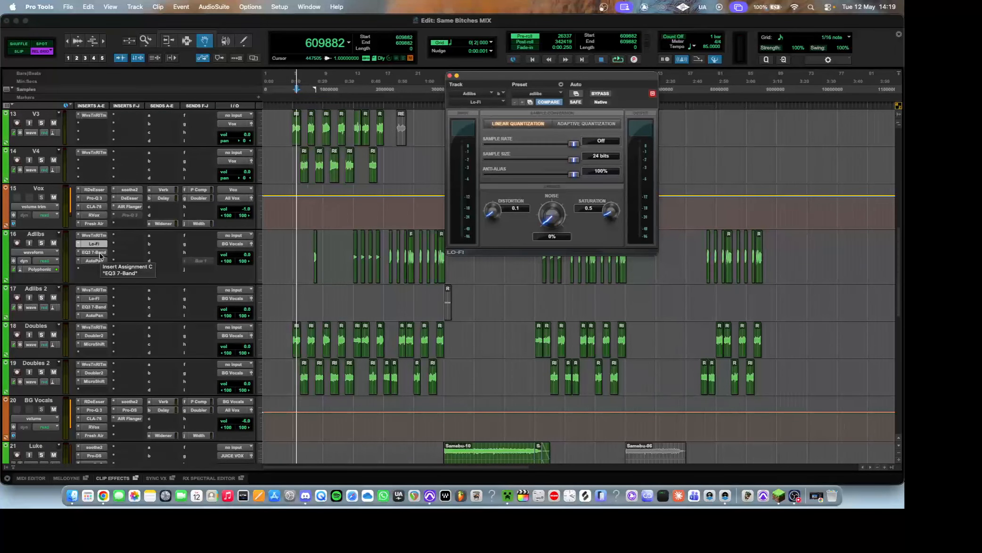
pyautogui.click(99, 253)
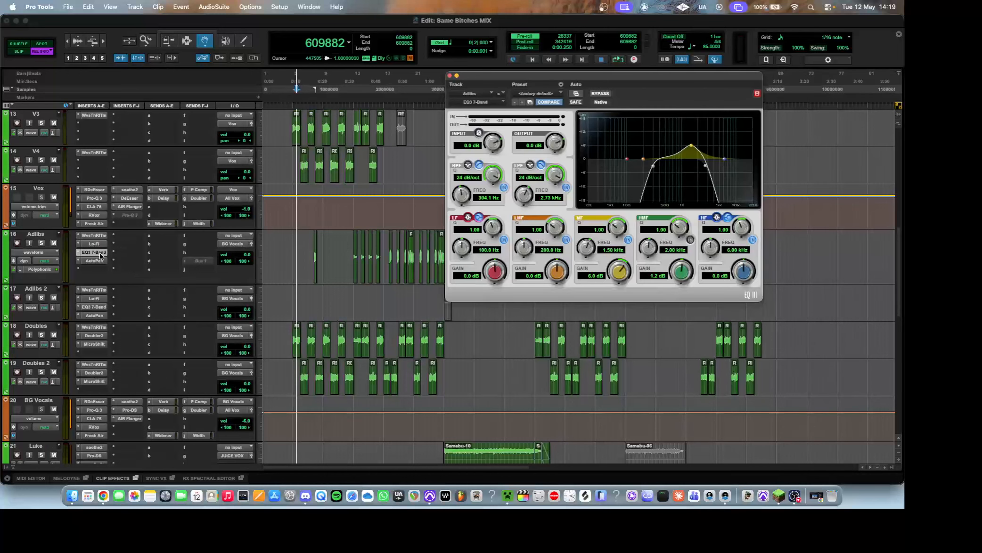
pyautogui.click(97, 262)
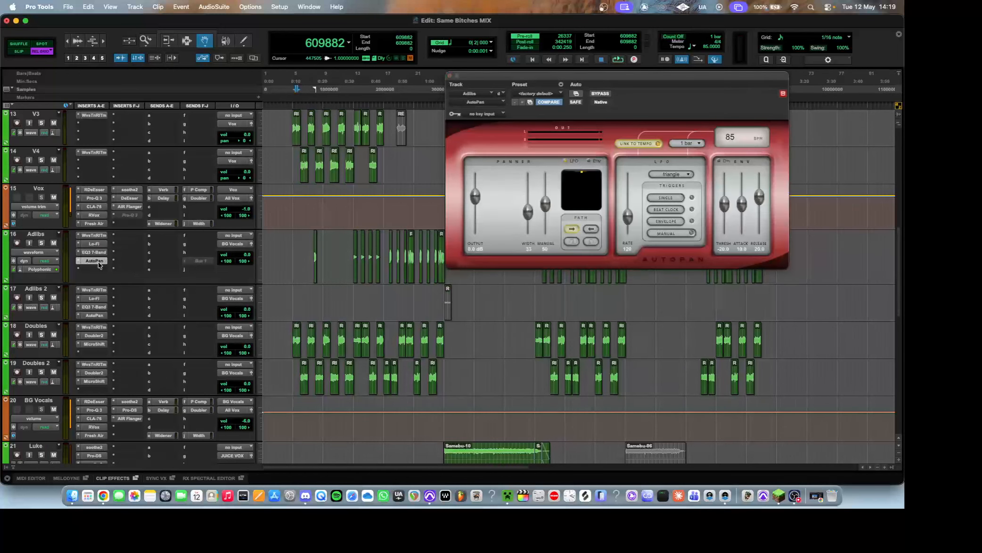
pyautogui.click(97, 262)
# Step: Play vocal track 21 from the start of its first clip, soloed and in the mix, comparing its three inserts active and bypassed, and stop
pyautogui.scroll(-5, 119, 283)
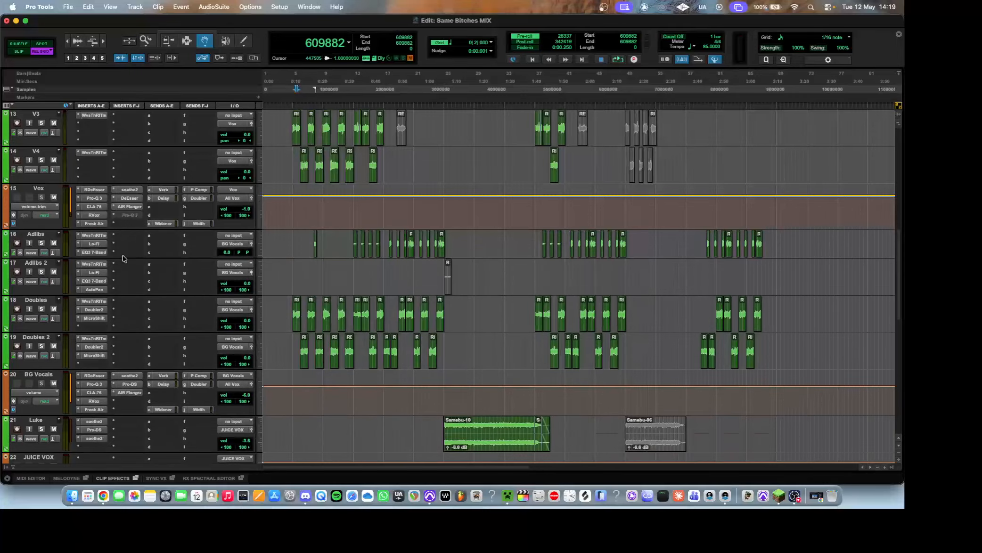
pyautogui.scroll(-1, 406, 247)
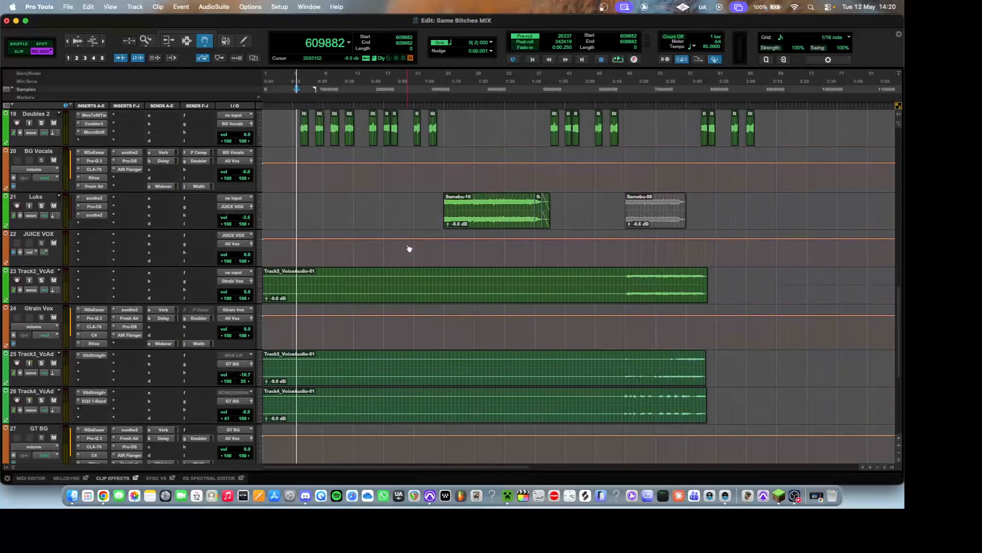
pyautogui.scroll(2, 409, 246)
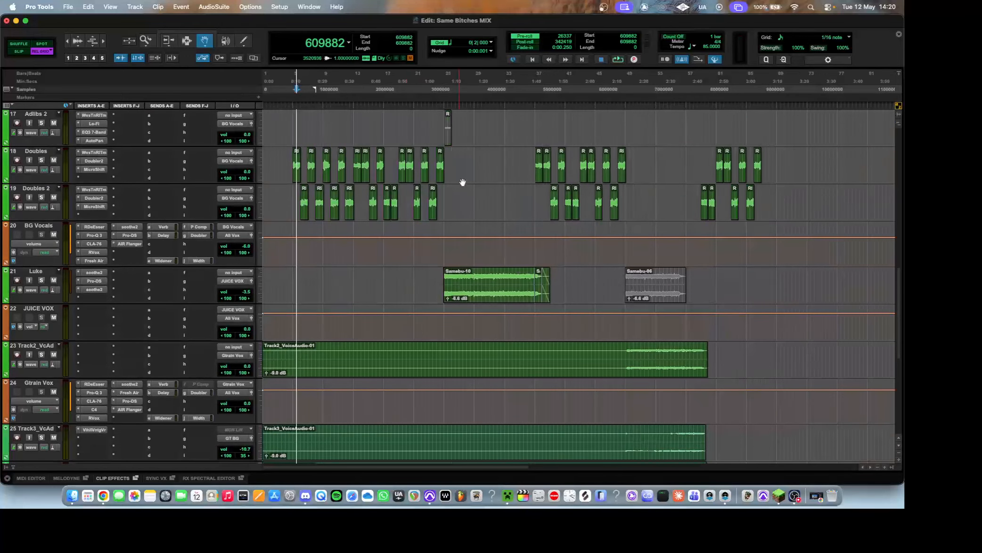
pyautogui.click(450, 104)
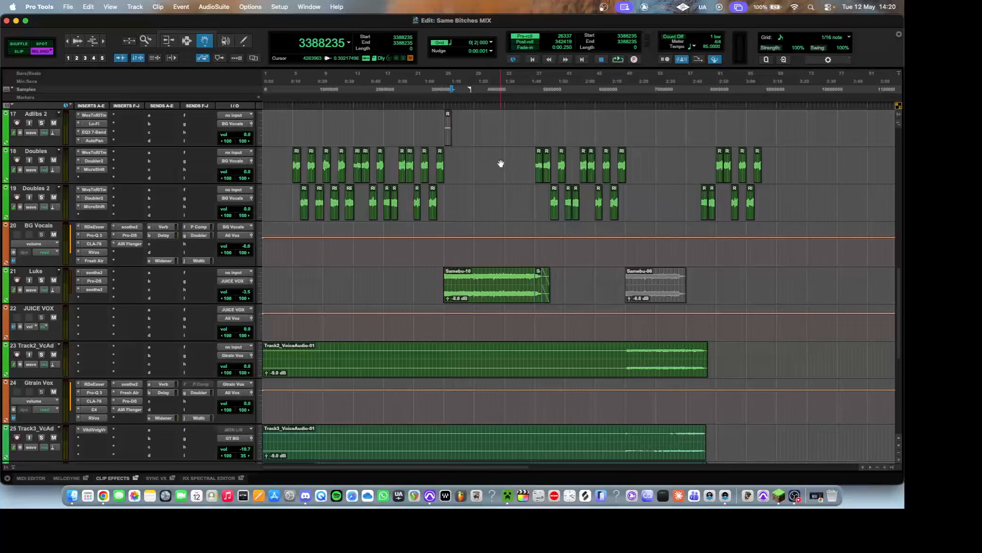
pyautogui.click(42, 281)
pyautogui.press('space')
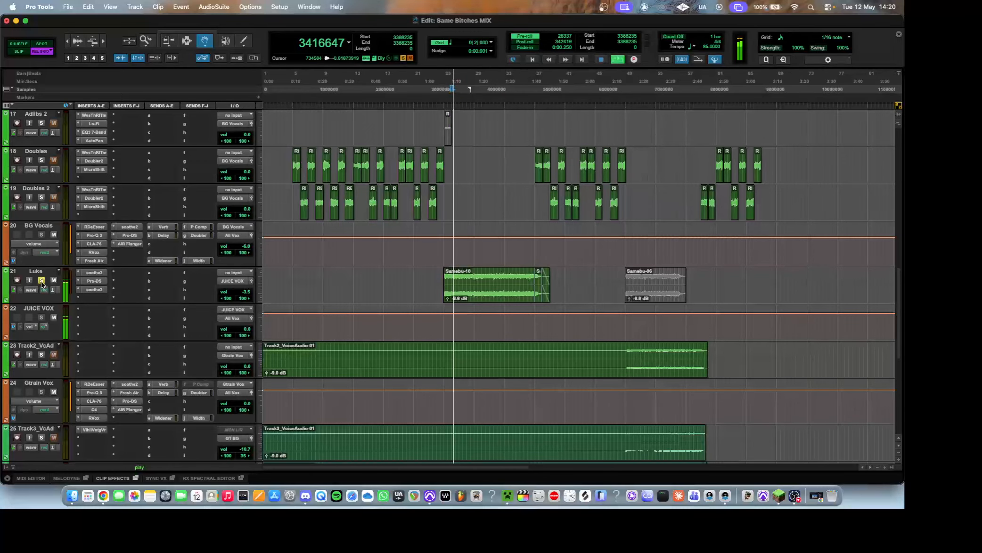
pyautogui.click(98, 274)
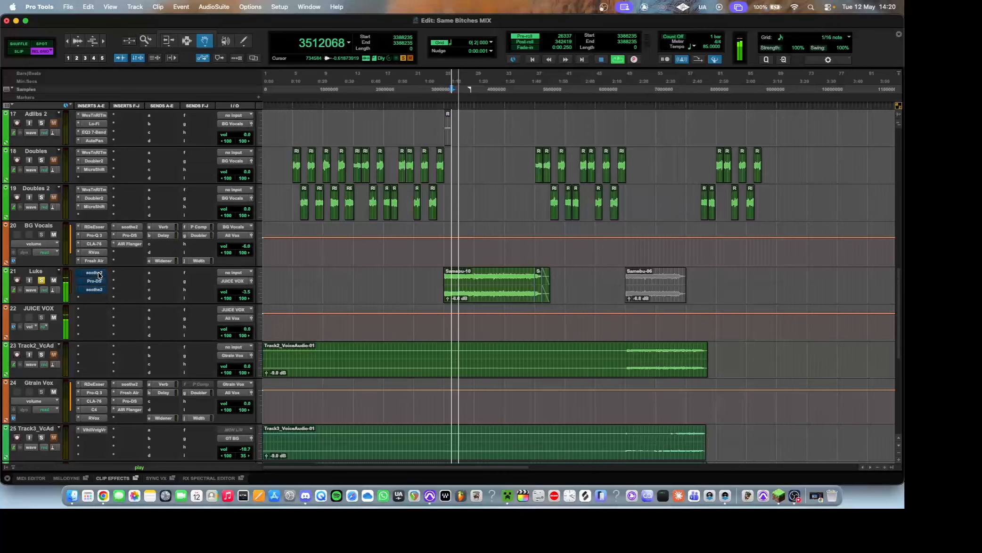
pyautogui.press('space')
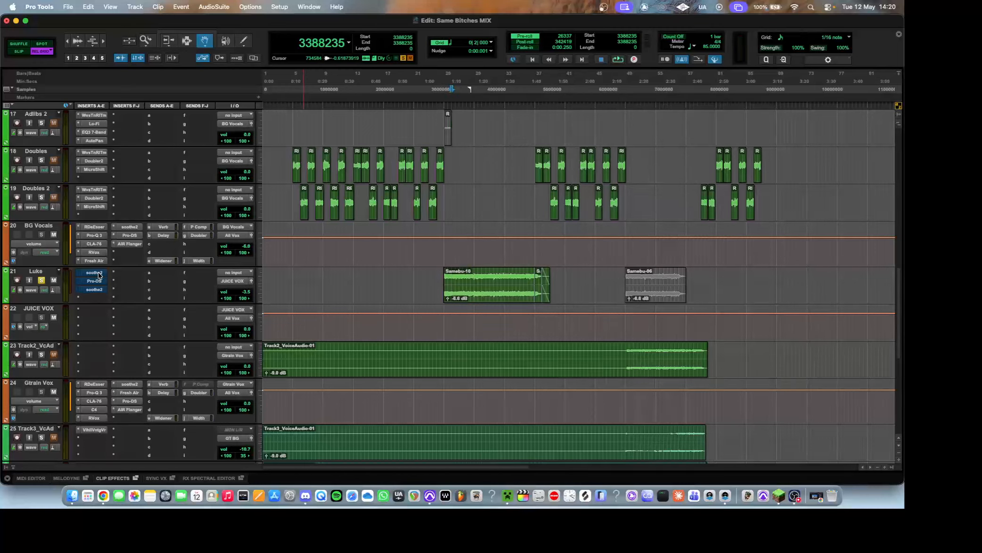
pyautogui.click(41, 281)
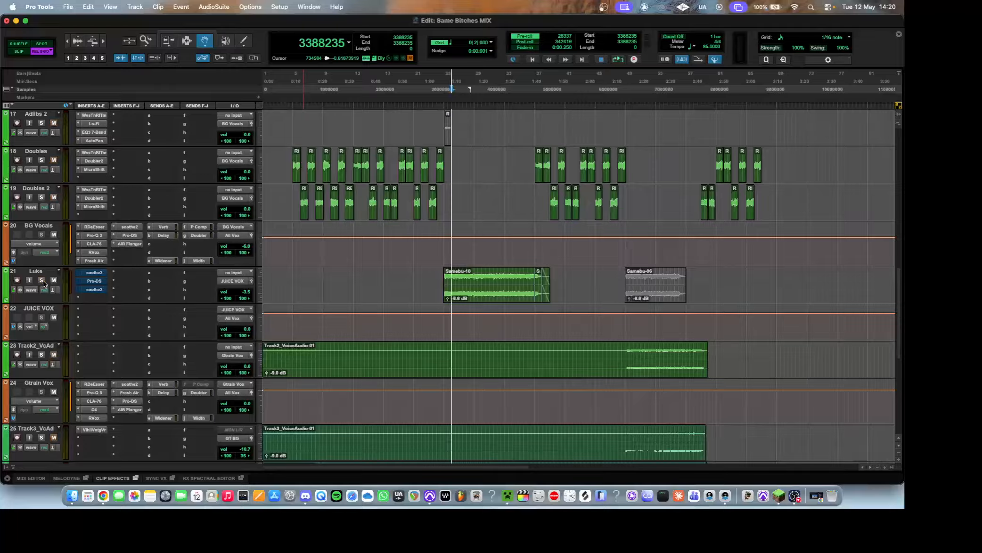
pyautogui.press('space')
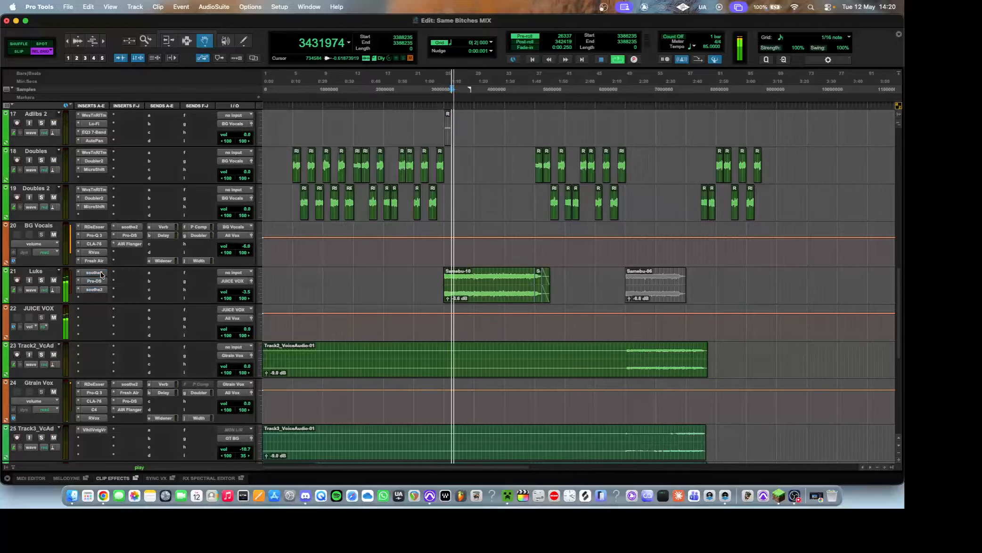
pyautogui.press('space')
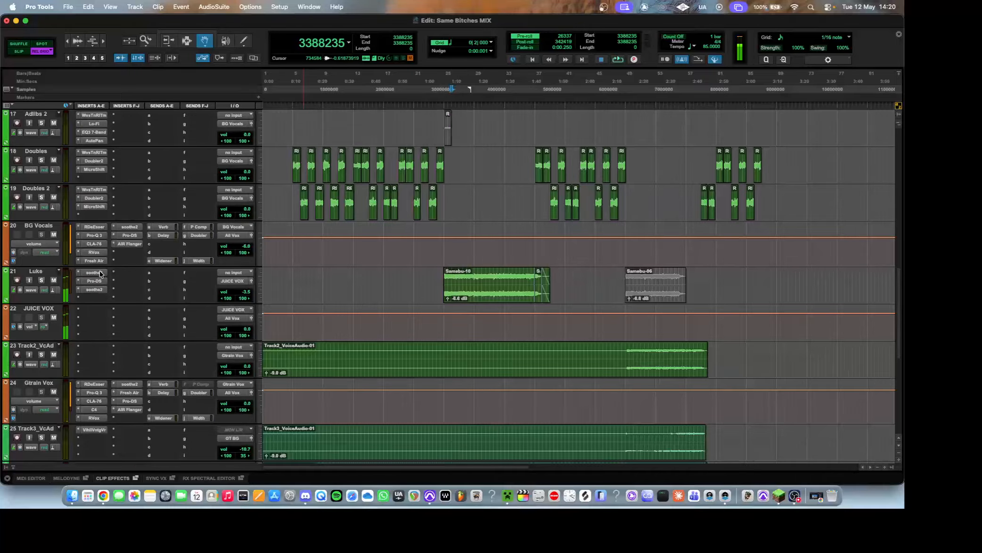
# Step: Open the first soothe2 on vocal track 21 and reposition its window to inspect the settings
pyautogui.click(101, 273)
pyautogui.moveTo(685, 73); pyautogui.dragTo(468, 77)
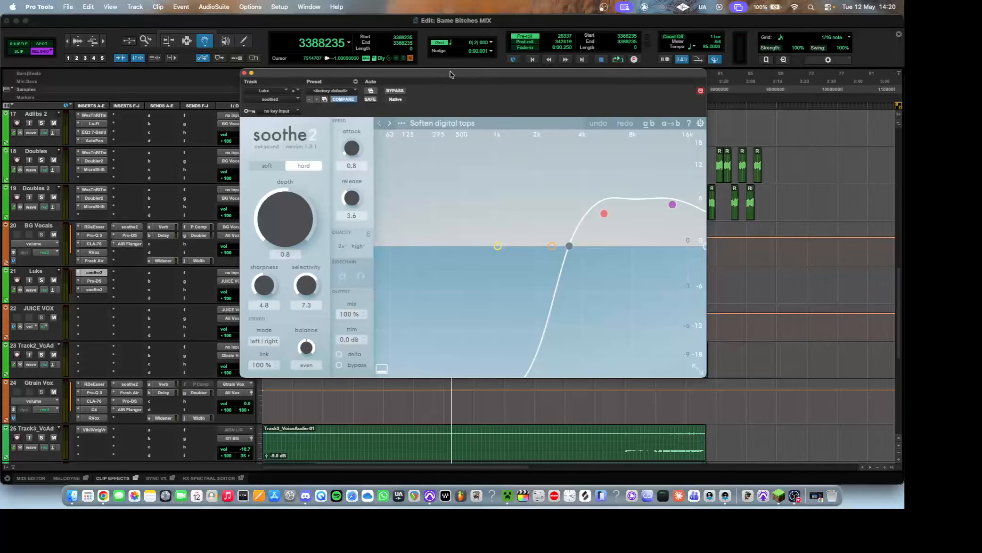
pyautogui.moveTo(452, 76); pyautogui.dragTo(452, 75)
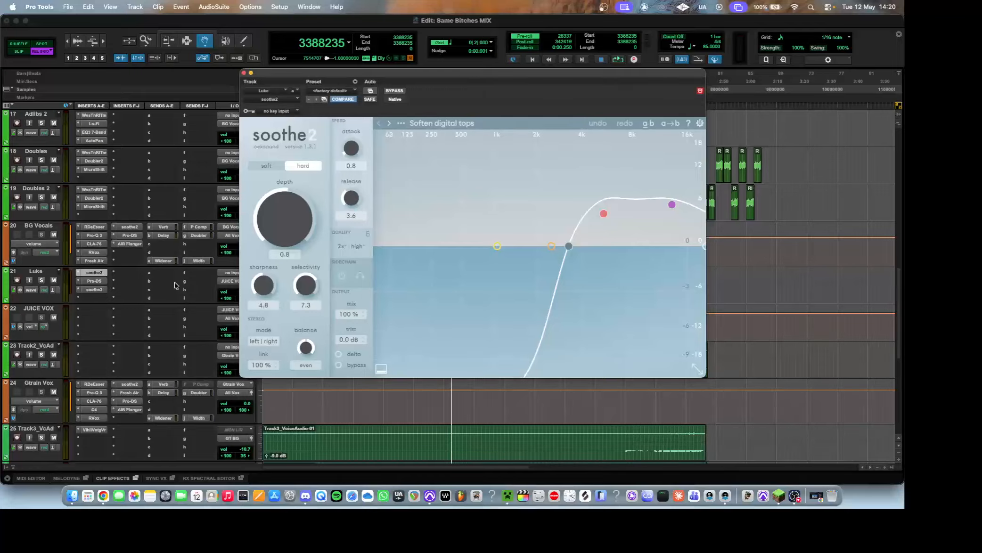
# Step: Open Pro-DS on vocal track 21, audition its detection band during playback, and stop
pyautogui.click(94, 281)
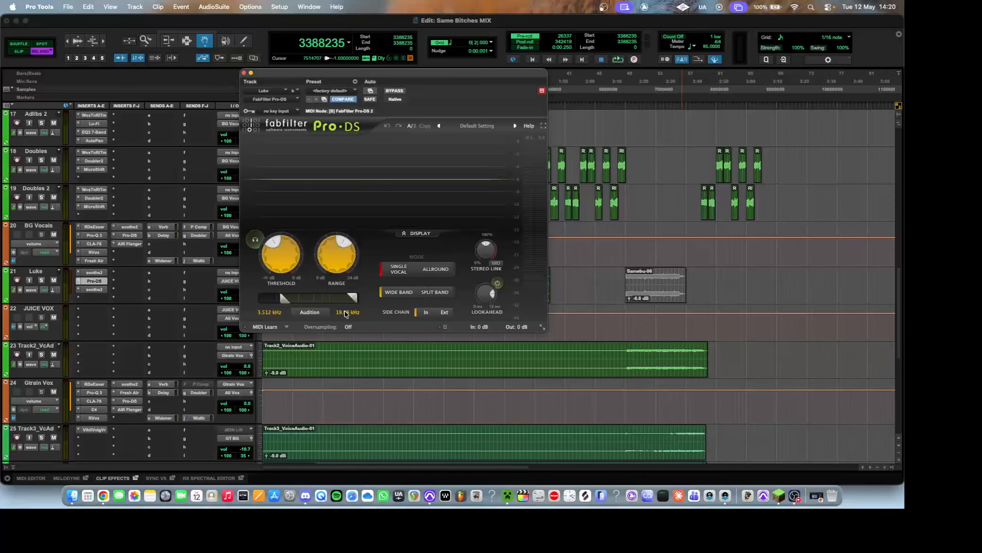
pyautogui.click(310, 313)
pyautogui.press('space')
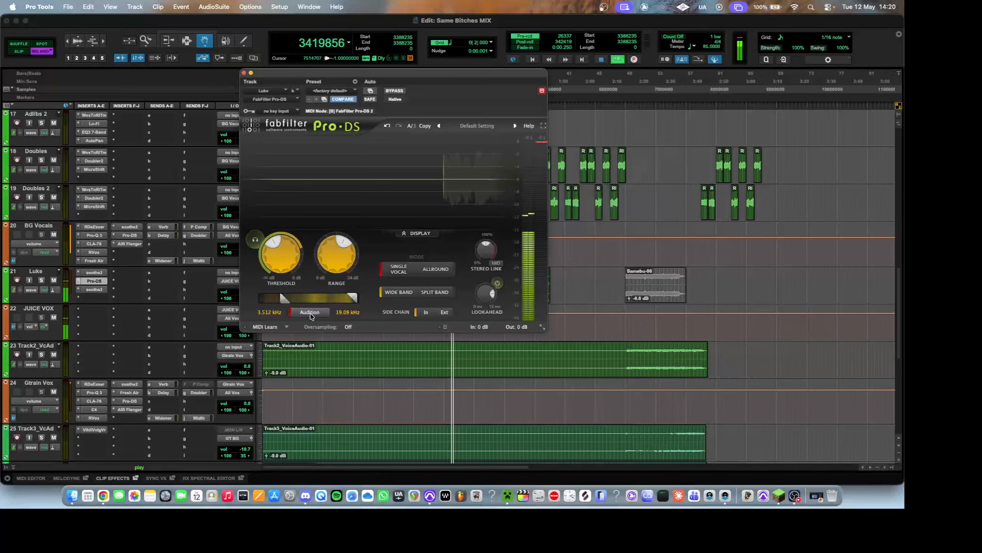
pyautogui.press('space')
# Step: Open the second soothe2 on vocal track 21, compare the inserts active and bypassed during playback, and stop
pyautogui.click(95, 290)
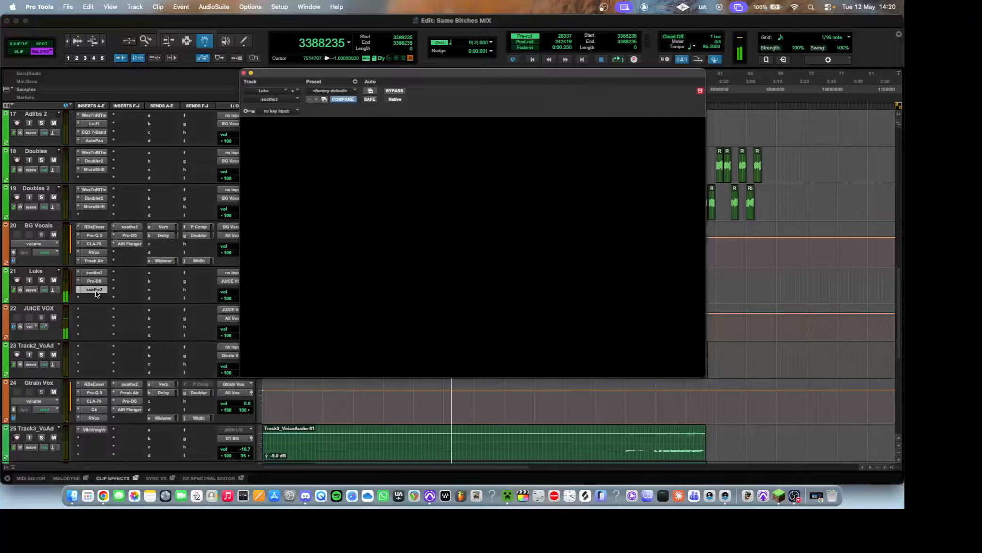
pyautogui.press('space')
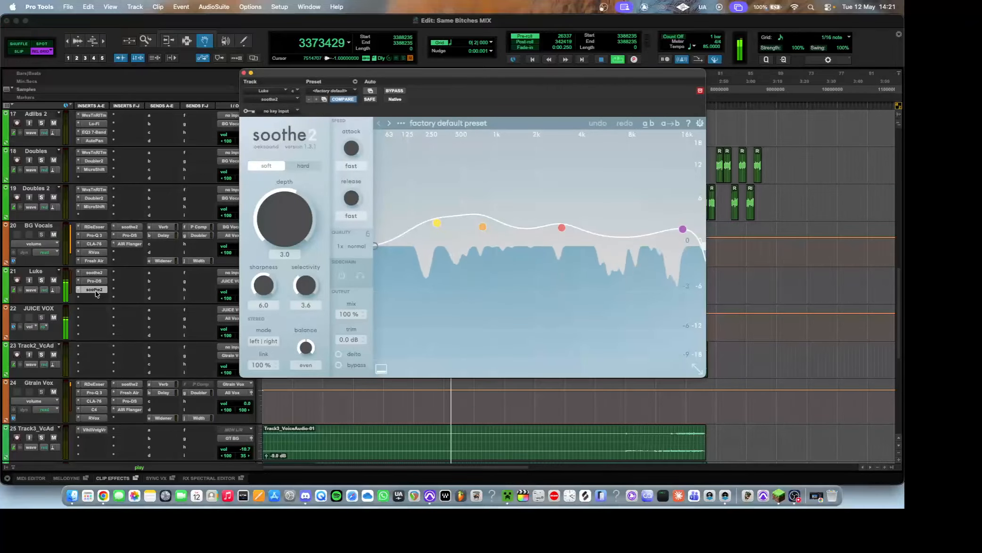
pyautogui.click(99, 290)
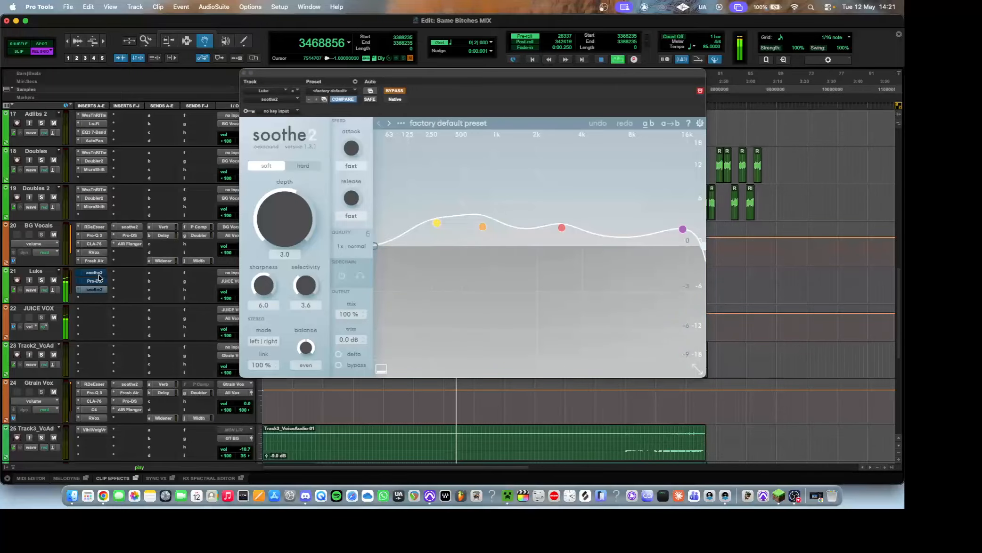
pyautogui.press('space')
# Step: Play the section where the Track2_VcAd vocal begins, starting from sample position 6505412, and stop
pyautogui.scroll(-5, 451, 223)
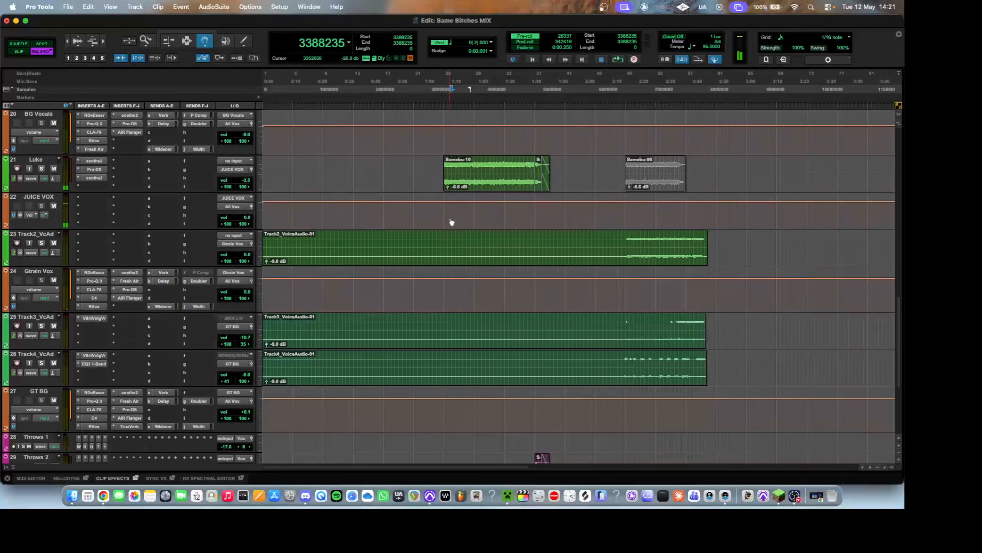
pyautogui.scroll(3, 456, 222)
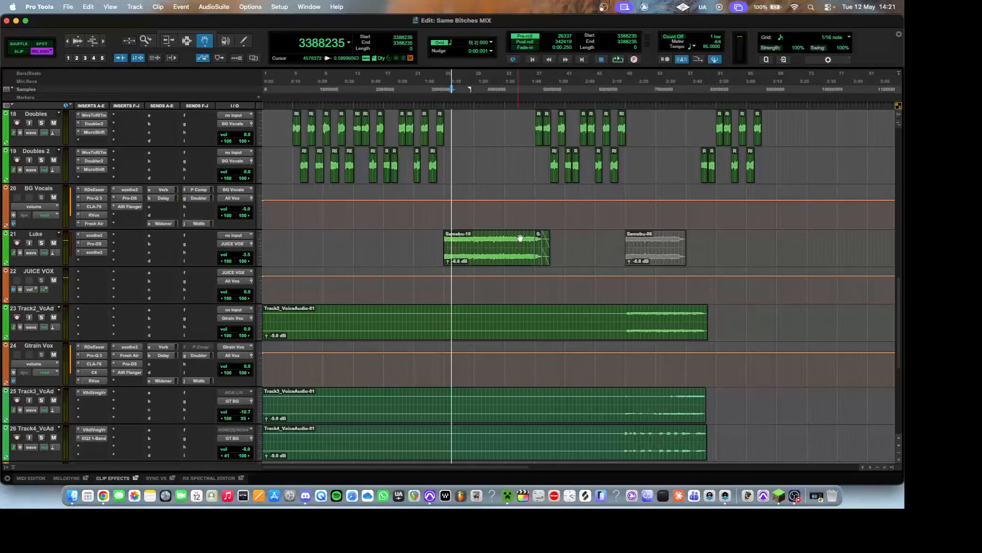
pyautogui.scroll(-4, 519, 228)
pyautogui.press('super+bracketleft')
pyautogui.scroll(-2, 519, 202)
pyautogui.click(448, 105)
pyautogui.press('super+bracketright')
pyautogui.press('super+bracketright')
pyautogui.press('super+bracketright')
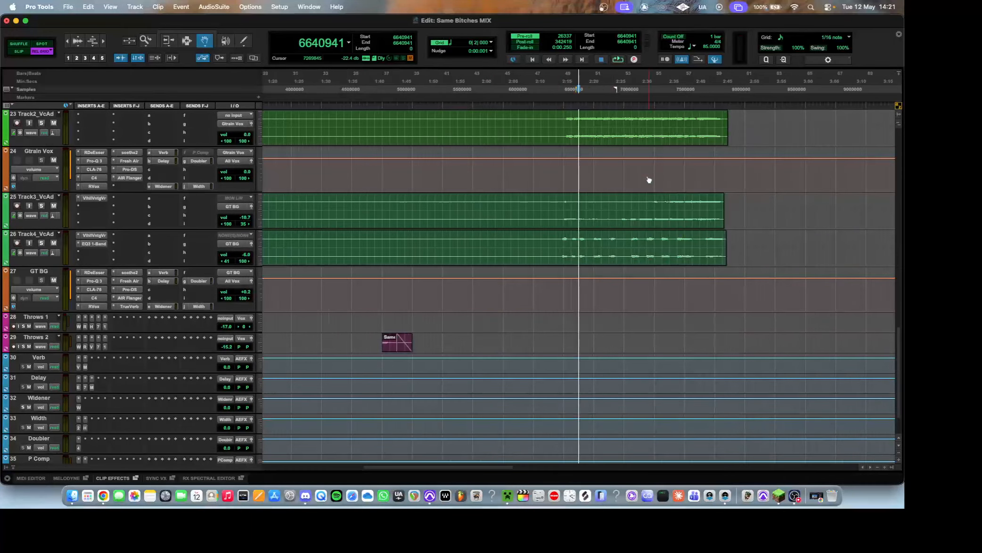
pyautogui.click(549, 105)
pyautogui.press('space')
pyautogui.scroll(2, 585, 169)
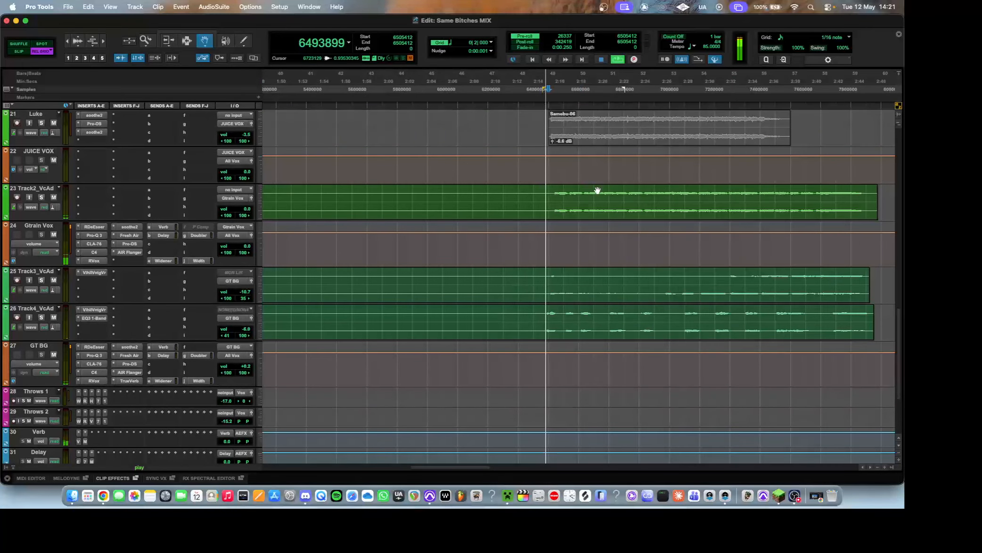
pyautogui.press('super+bracketleft')
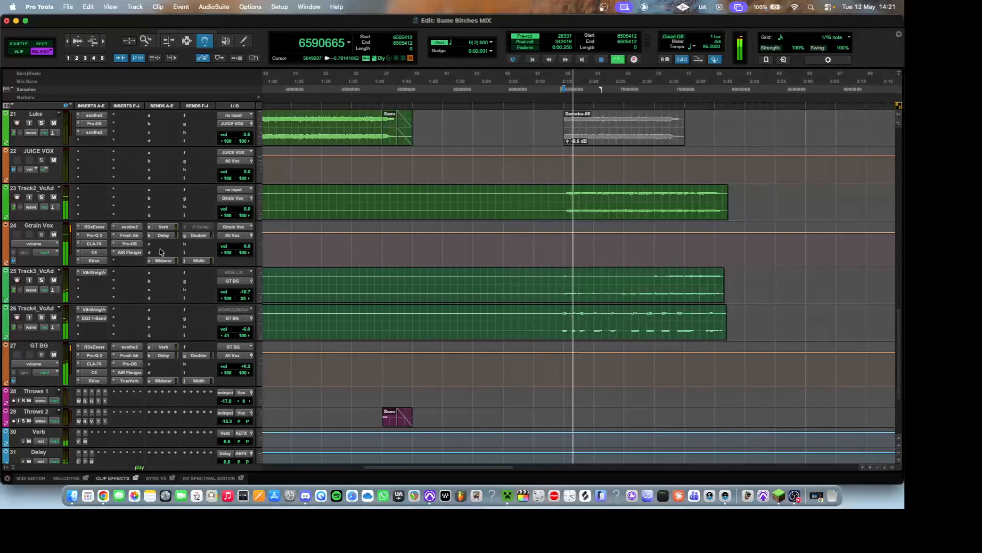
pyautogui.press('space')
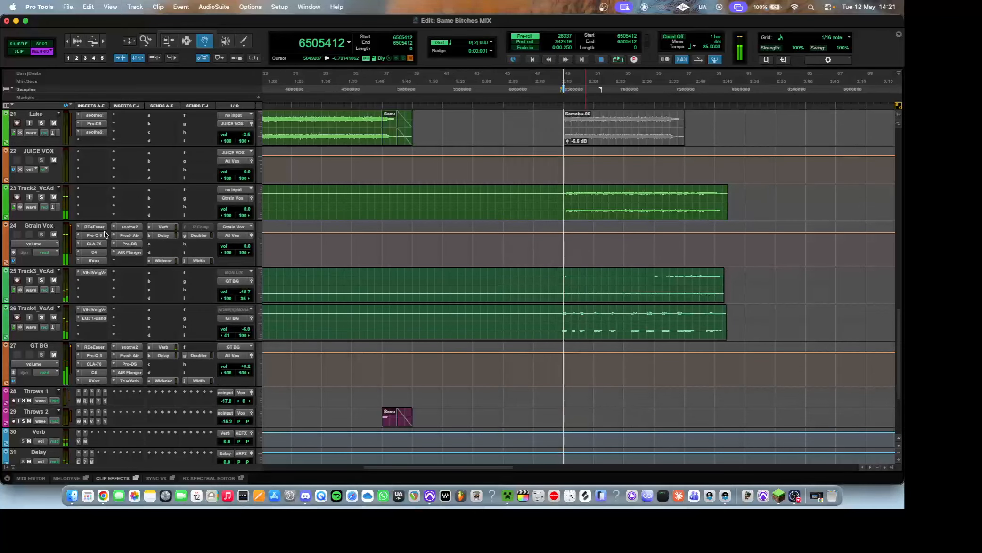
# Step: View RDeEsser on the Gtrain Vox bus, compare its Pro-Q 3 bypassed and active during playback, stop and close the plug-in
pyautogui.click(94, 227)
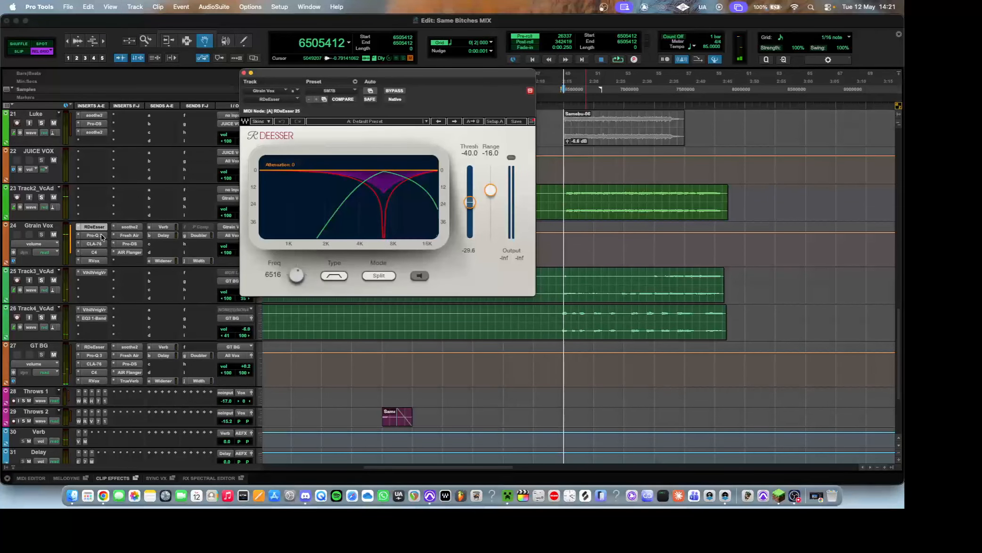
pyautogui.click(94, 235)
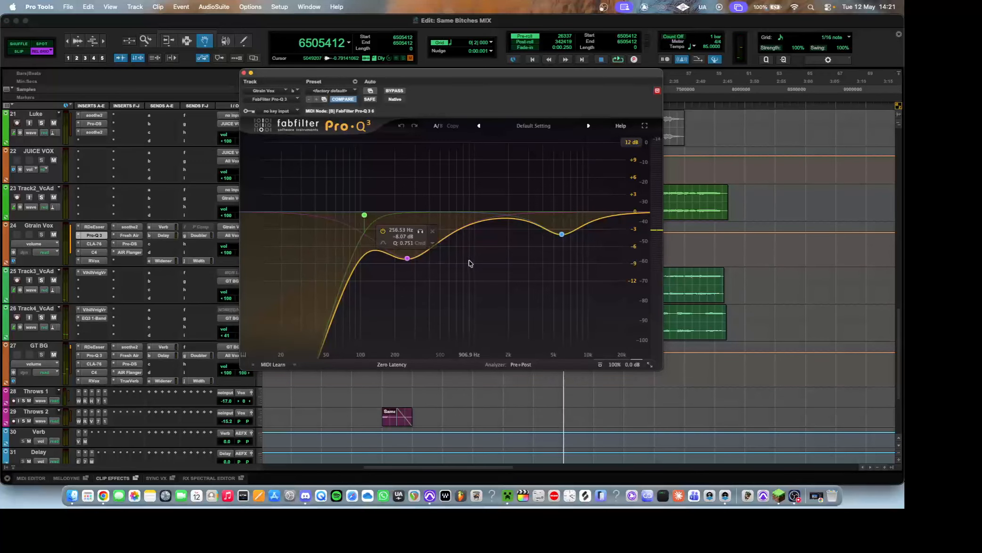
pyautogui.press('space')
pyautogui.moveTo(408, 256)
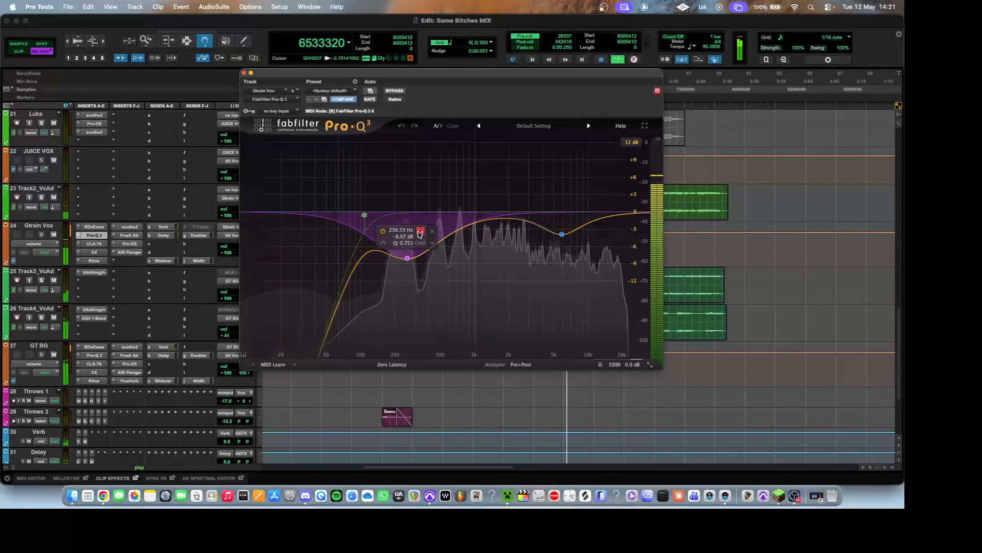
pyautogui.click(395, 91)
pyautogui.click(398, 92)
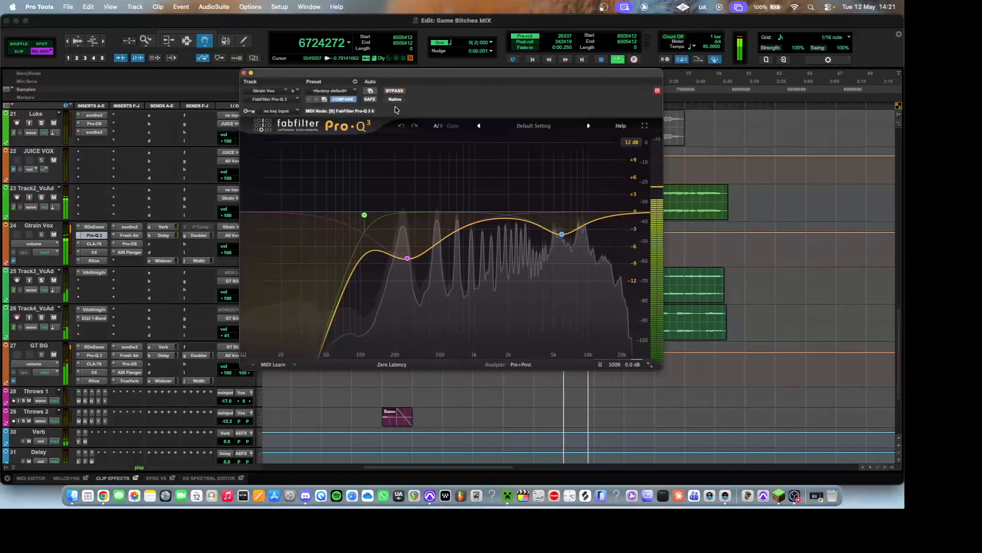
pyautogui.press('space')
pyautogui.click(243, 73)
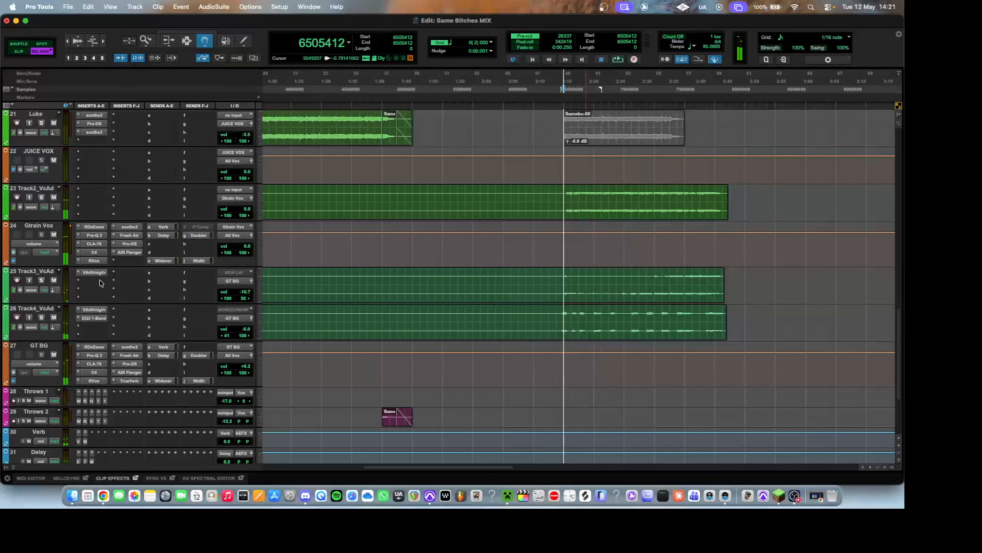
# Step: Inspect CLA-76, C4 and RVox on the Gtrain Vox bus, auditioning C4 bypassed and RVox active during playback, and stop
pyautogui.click(92, 244)
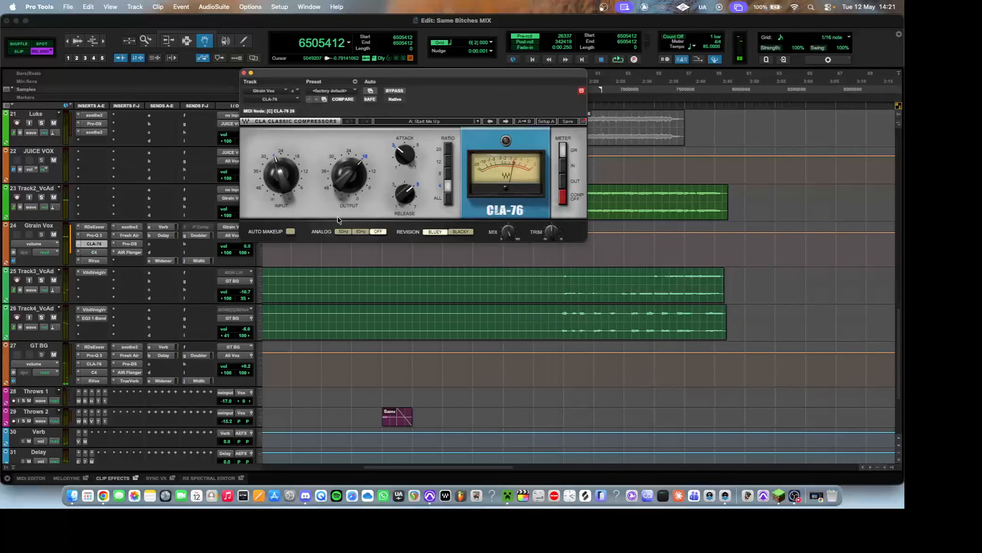
pyautogui.click(96, 253)
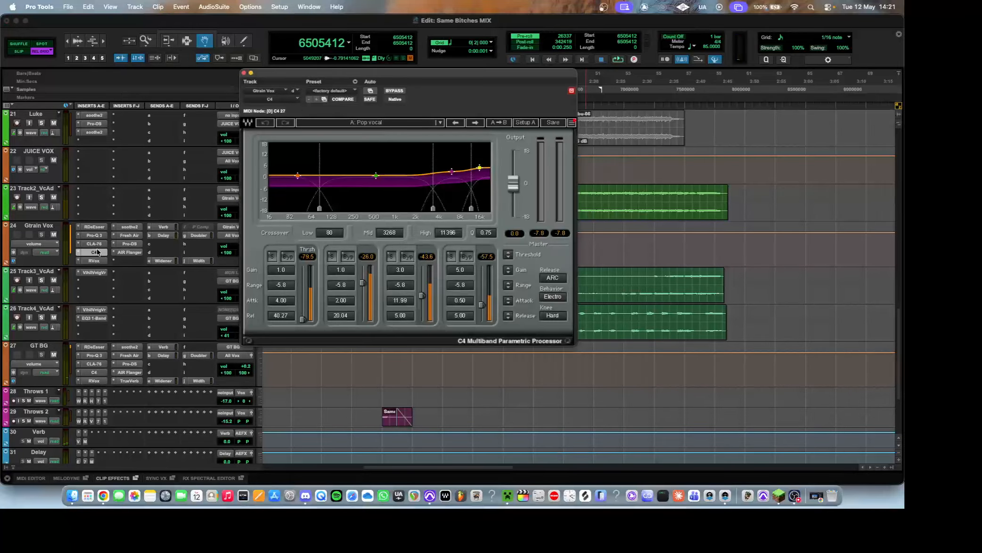
pyautogui.press('space')
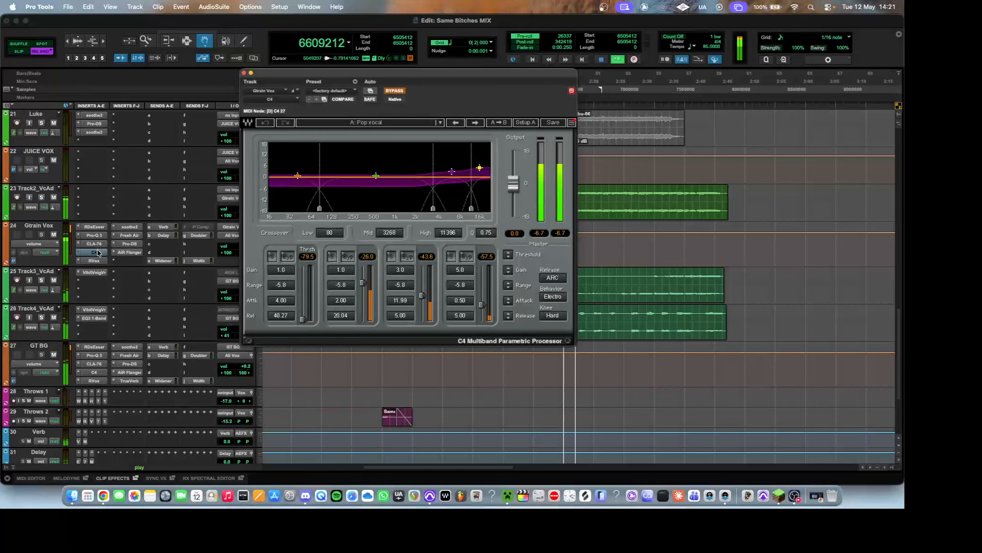
pyautogui.click(94, 261)
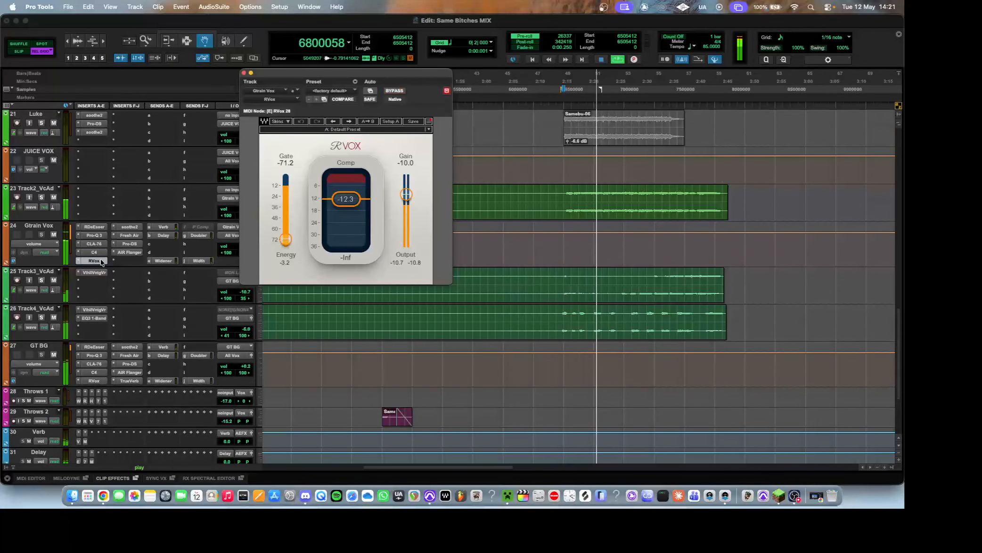
pyautogui.press('space')
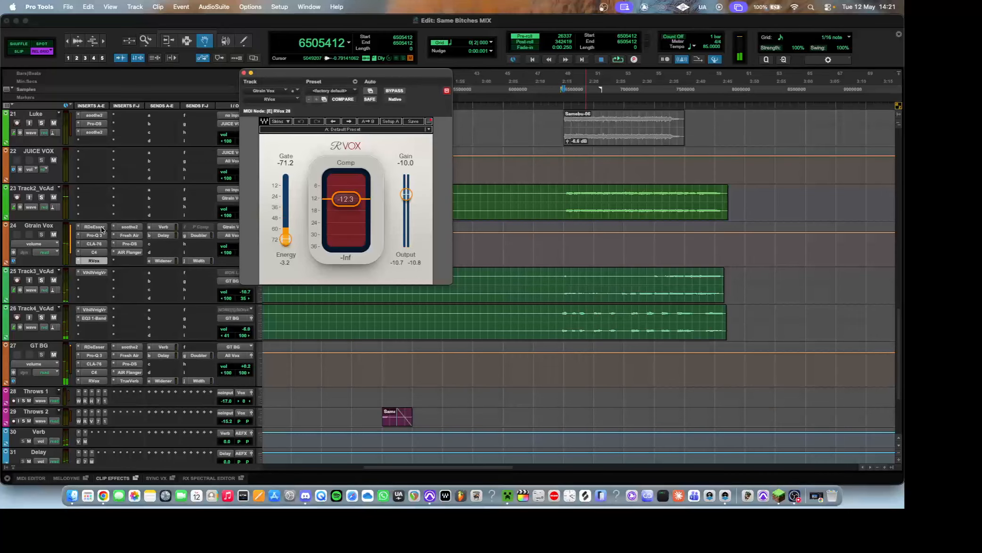
pyautogui.click(95, 252)
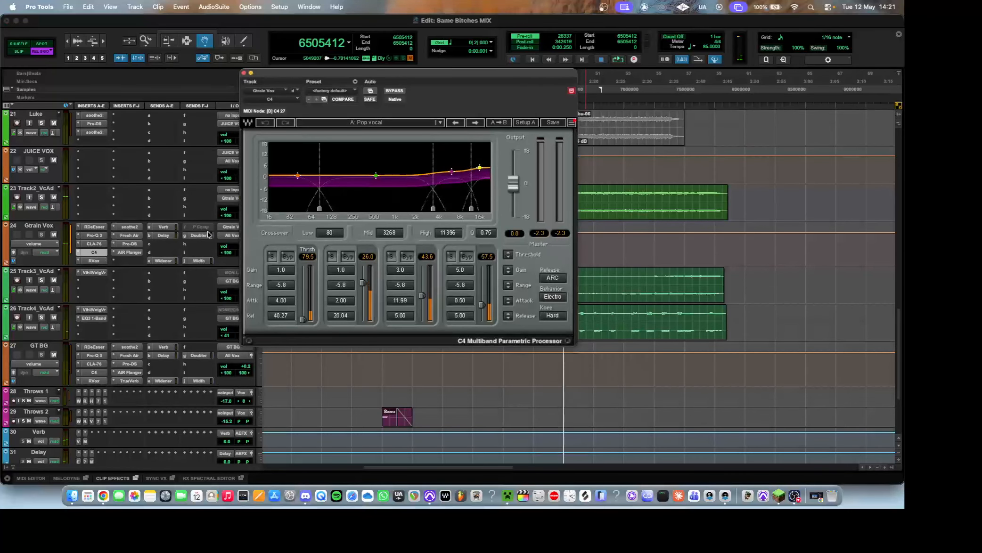
pyautogui.click(101, 261)
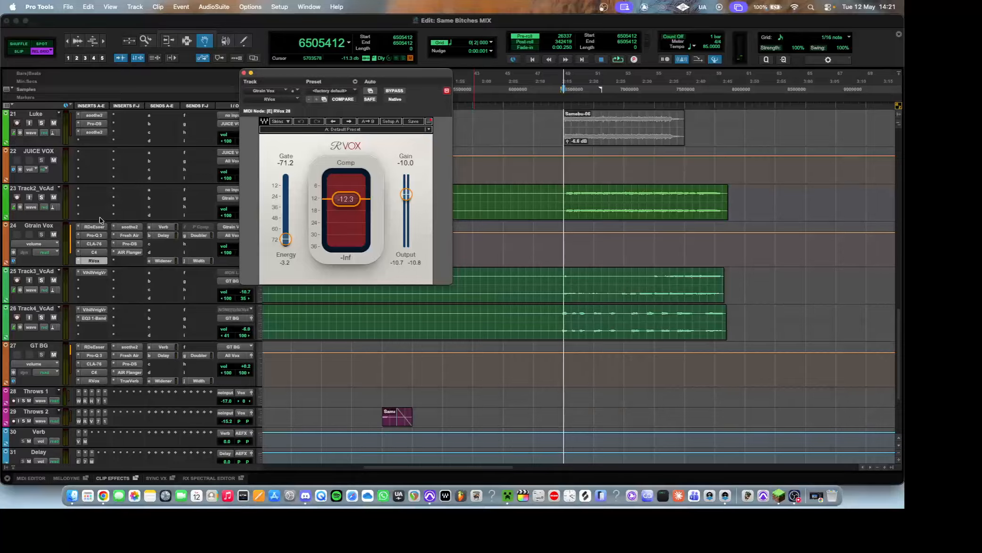
# Step: Audition soothe2 on the Gtrain Vox bus briefly, then view its Fresh Air, Pro-DS and AIR Flanger and close the plug-in
pyautogui.click(137, 229)
pyautogui.press('space')
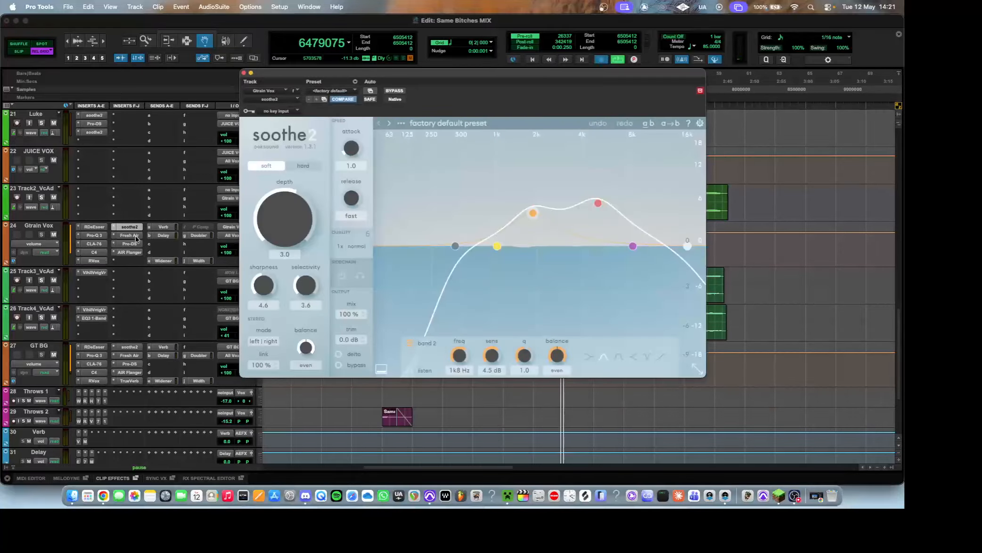
pyautogui.press('space')
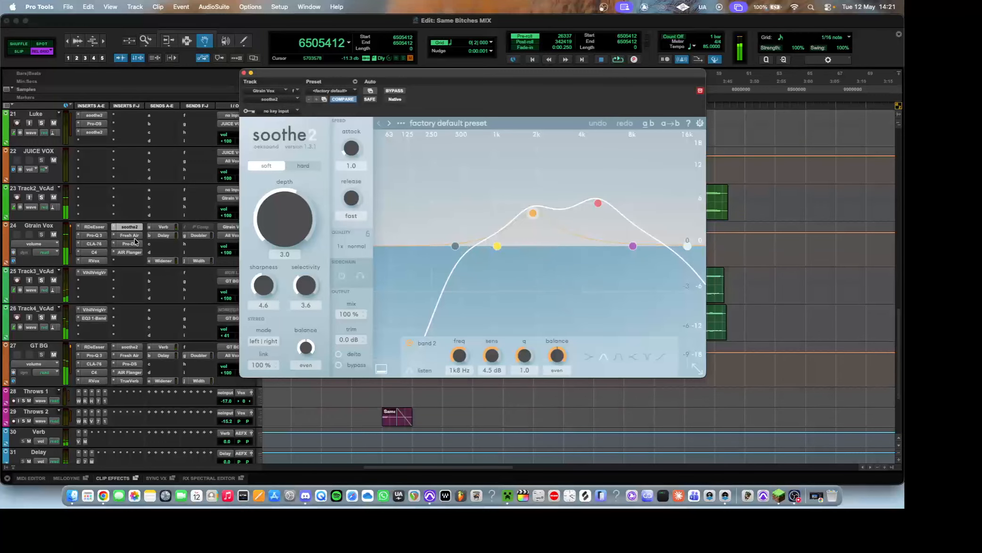
pyautogui.click(136, 236)
pyautogui.click(136, 244)
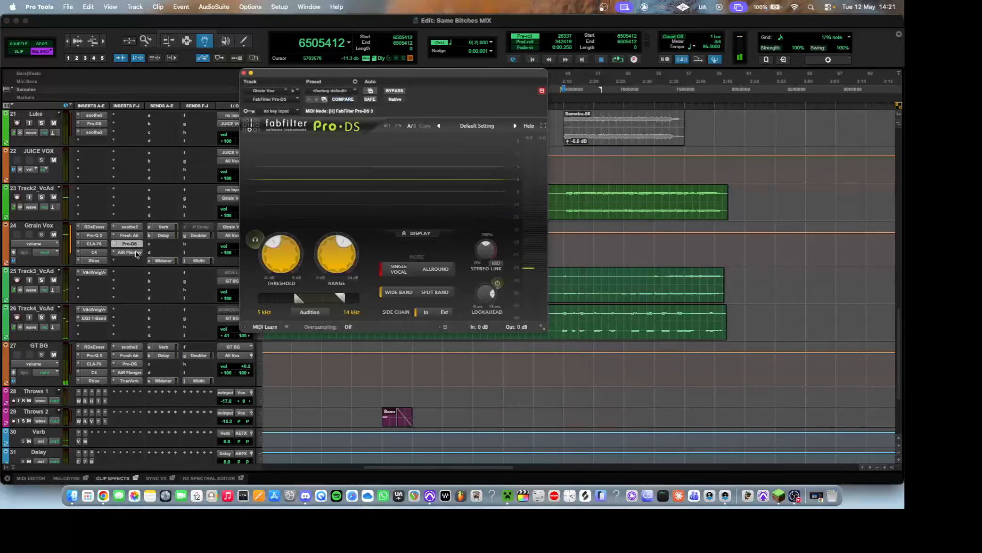
pyautogui.click(137, 253)
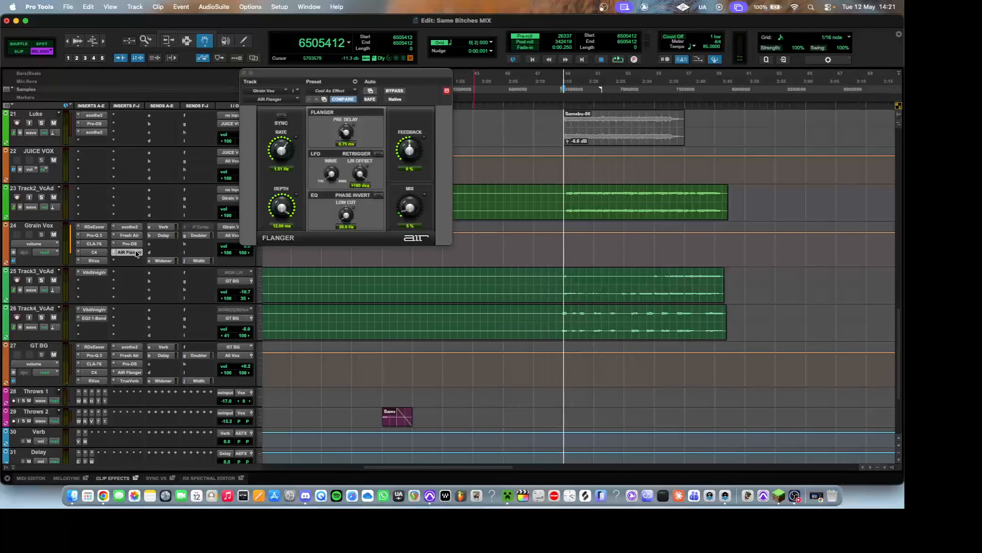
pyautogui.click(136, 253)
# Step: Solo the Track3_VcAd vocal, play it while viewing its ValhallaVintageVerb settings, close the plug-in and stop
pyautogui.press('super+bracketright')
pyautogui.press('super+bracketright')
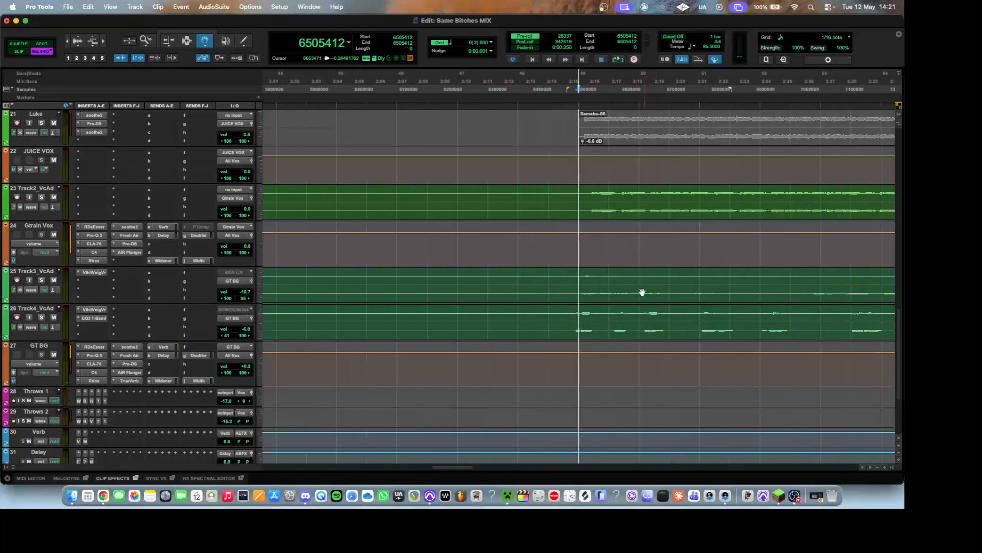
pyautogui.click(40, 281)
pyautogui.press('space')
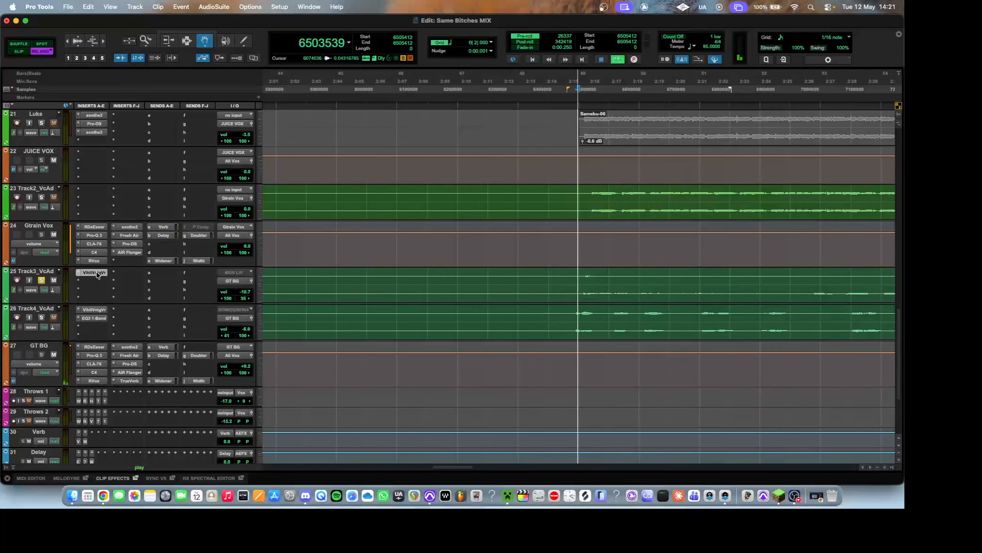
pyautogui.click(94, 273)
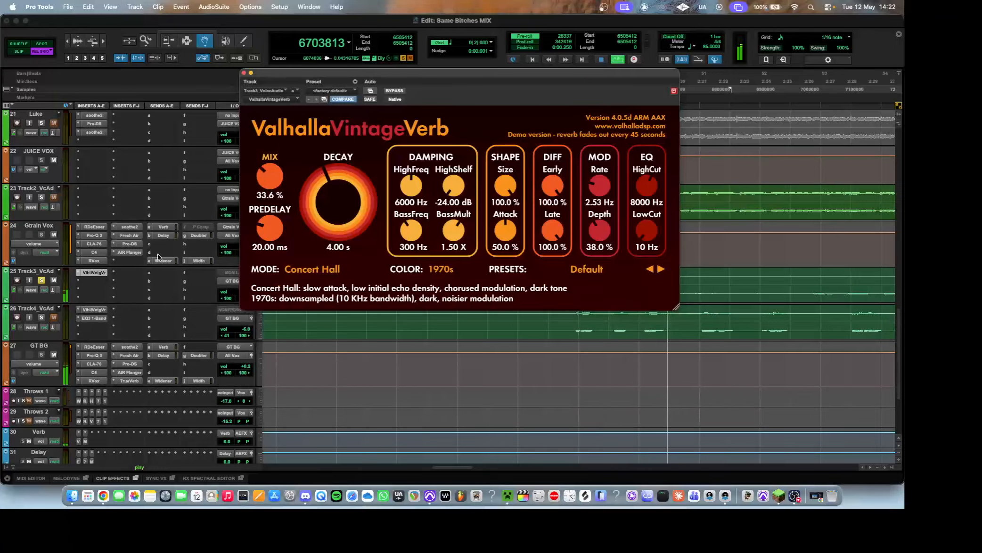
pyautogui.click(101, 278)
pyautogui.click(101, 278)
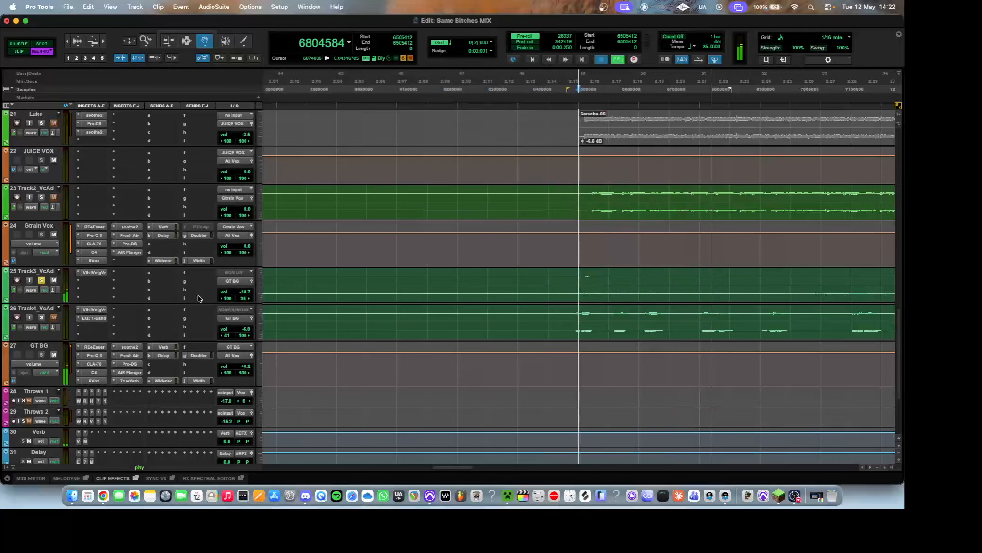
pyautogui.press('space')
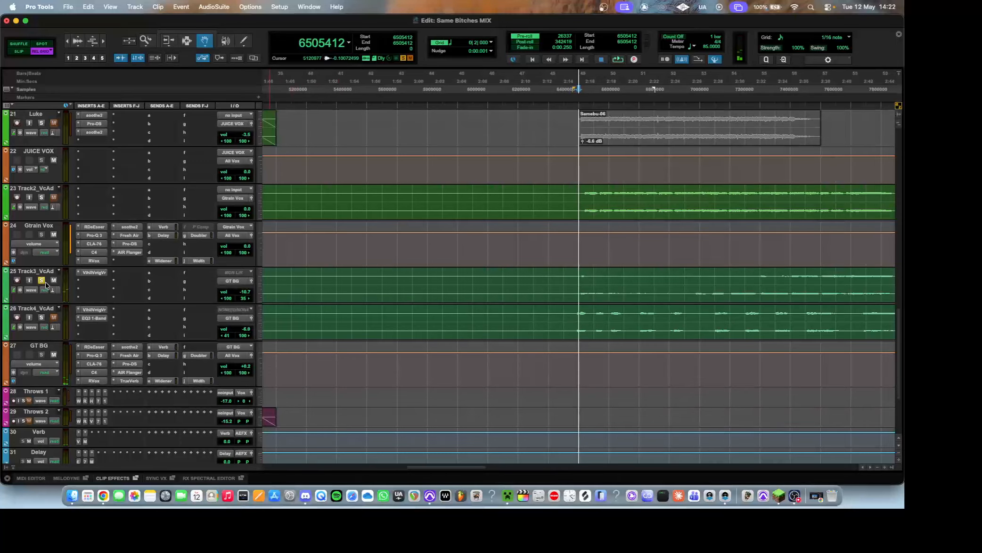
# Step: Solo the Track4_VcAd vocal, play it while viewing its ValhallaVintageVerb and EQ3 1-Band, close the plug-in and stop
pyautogui.click(42, 317)
pyautogui.press('space')
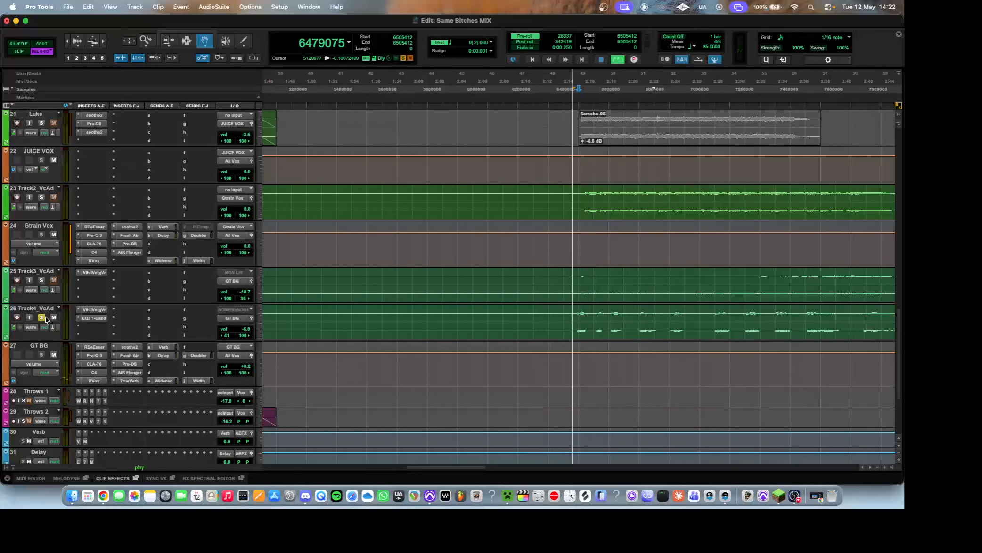
pyautogui.click(100, 311)
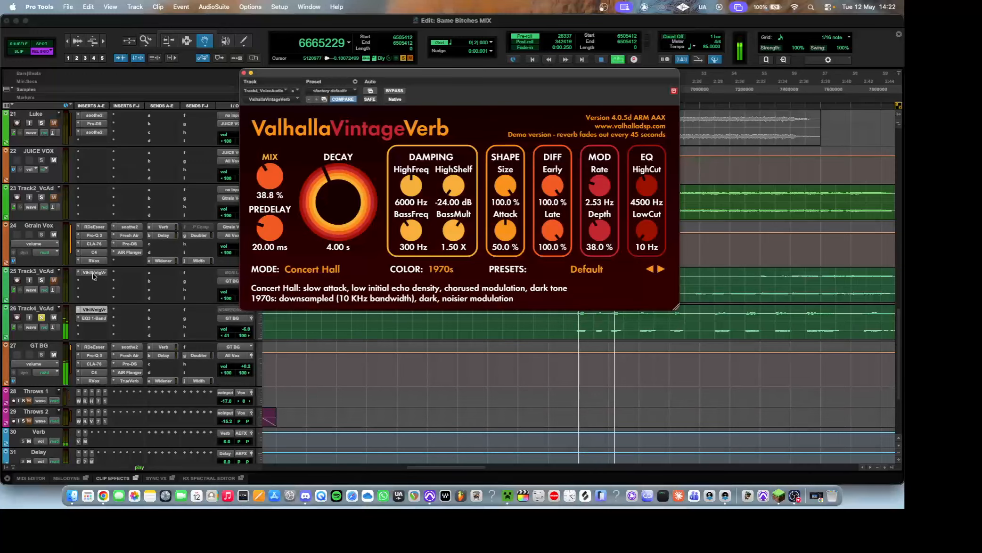
pyautogui.click(95, 319)
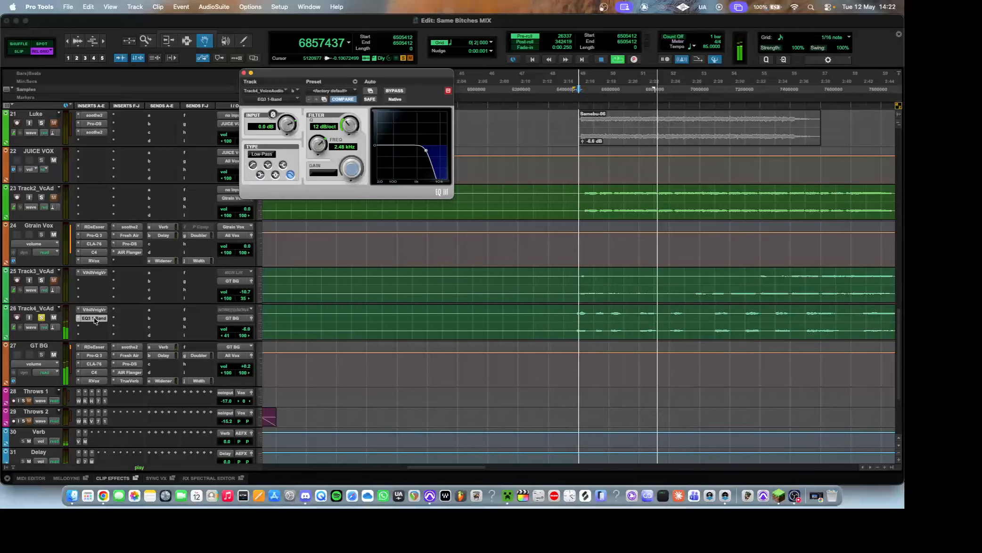
pyautogui.click(94, 319)
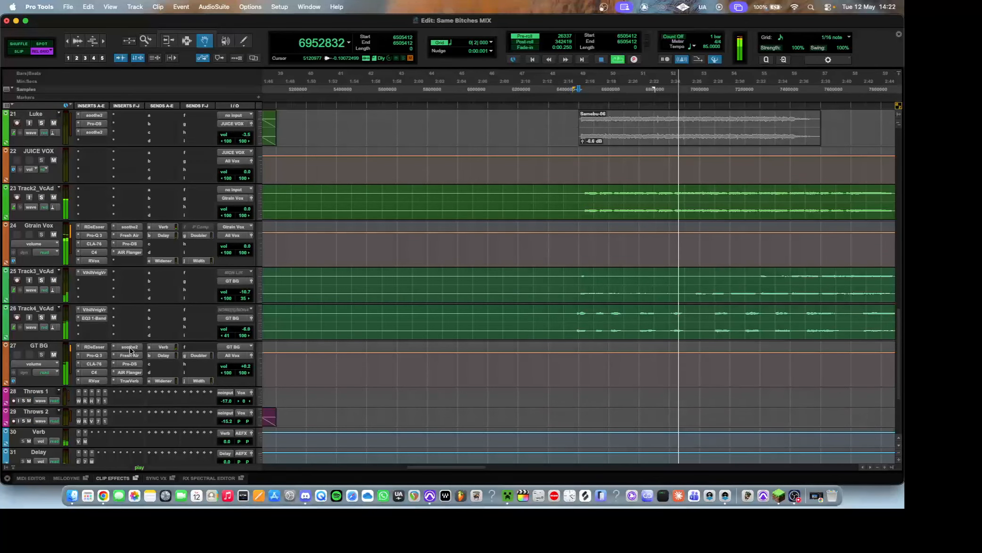
pyautogui.press('space')
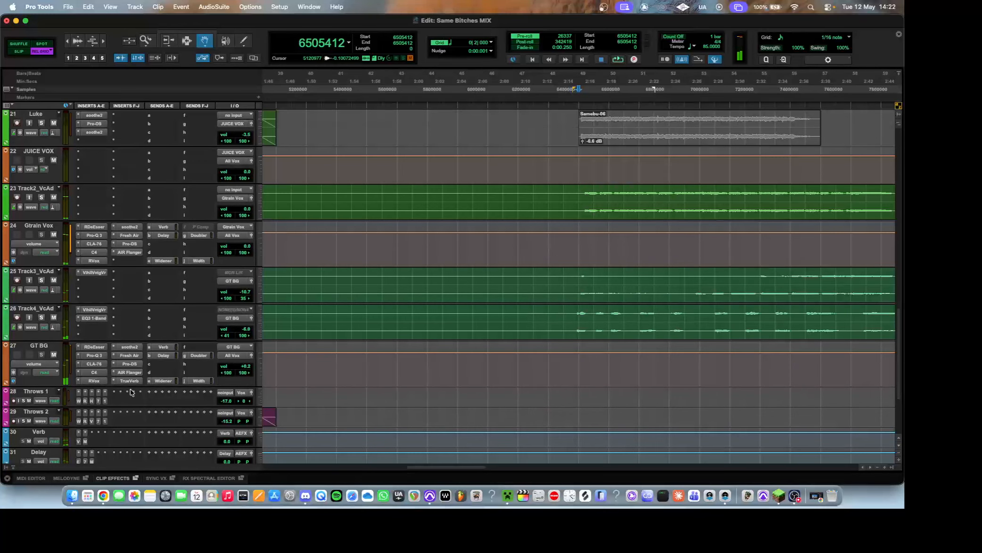
# Step: Look through RDeEsser, Pro-Q 3, CLA-76, C4 and RVox on the GT BG bus, finishing with RVox closed
pyautogui.click(94, 347)
pyautogui.click(95, 356)
pyautogui.click(95, 364)
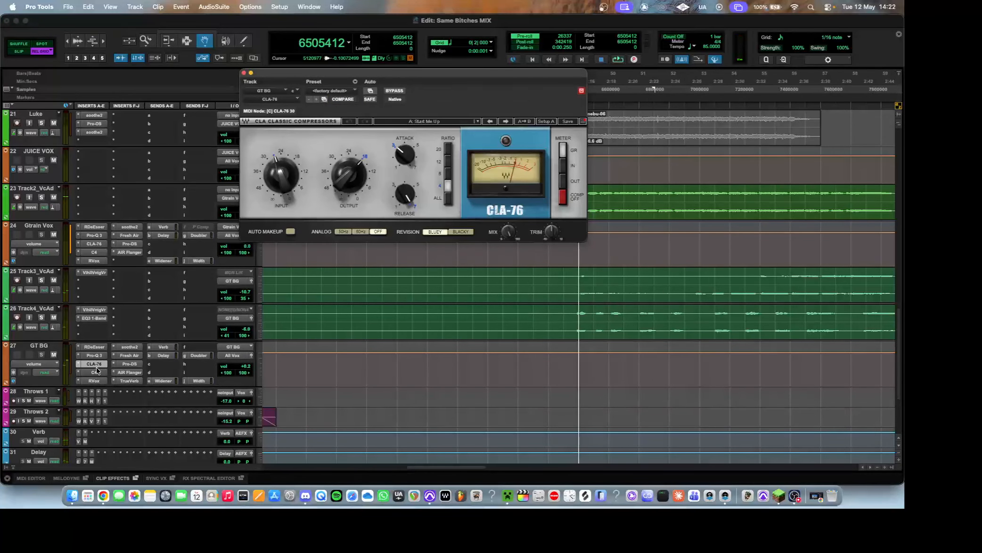
pyautogui.click(94, 372)
pyautogui.click(95, 381)
pyautogui.click(130, 348)
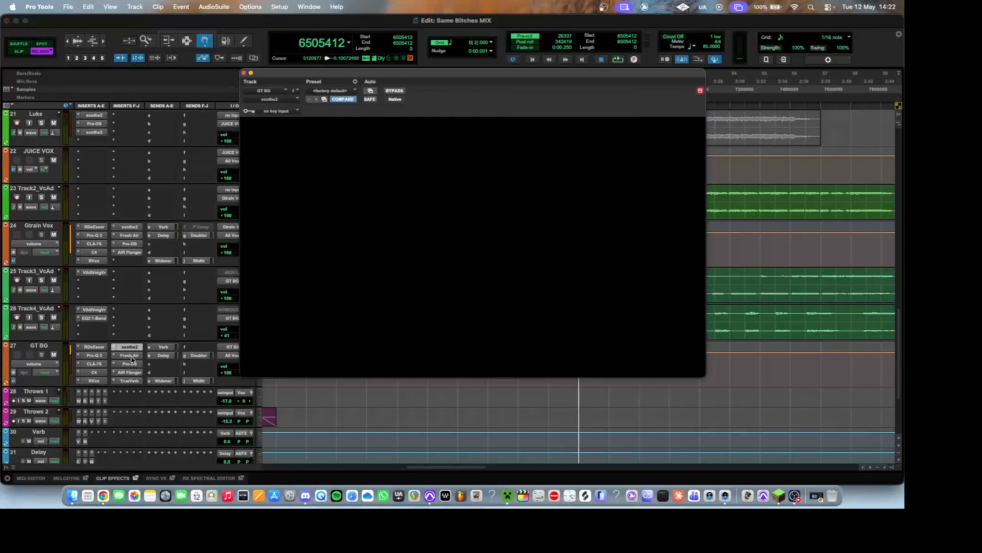
pyautogui.click(94, 381)
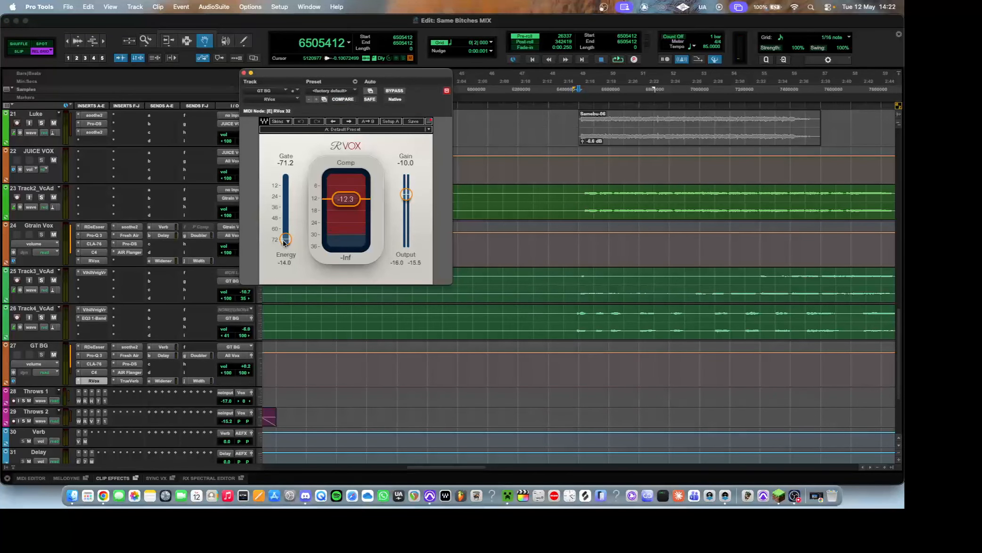
pyautogui.click(98, 382)
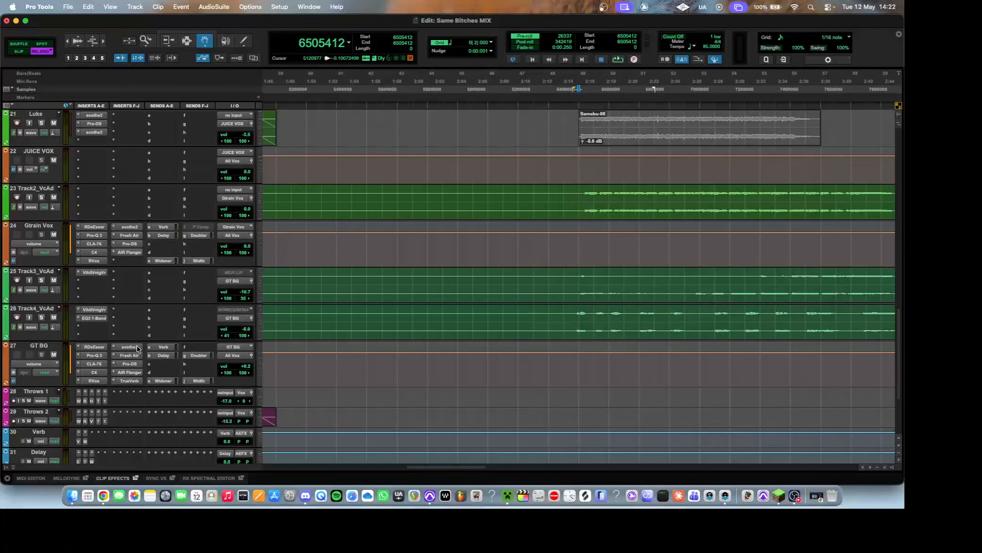
# Step: Look through soothe2, Fresh Air, Pro-DS, AIR Flanger and TrueVerb on the GT BG bus, and close the plug-in
pyautogui.click(129, 347)
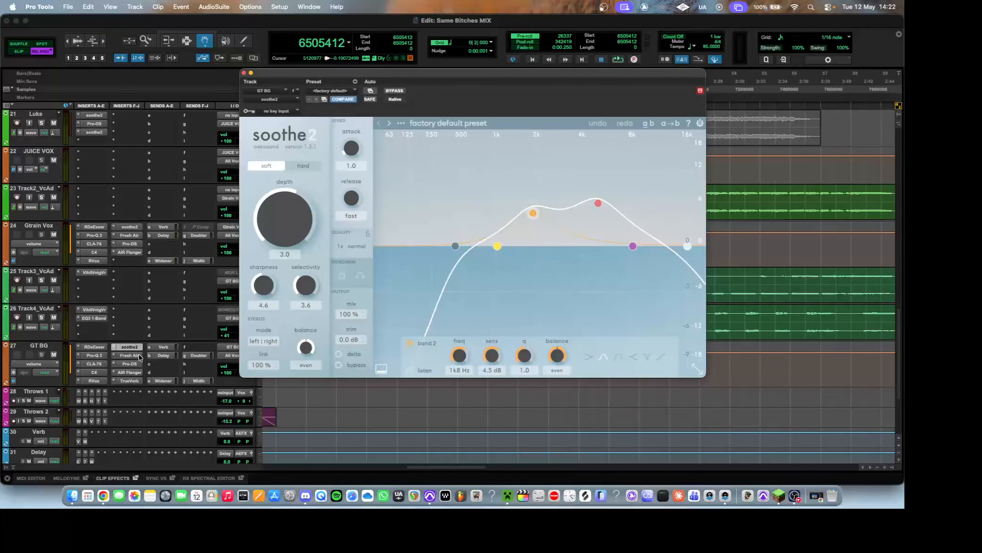
pyautogui.click(129, 355)
pyautogui.click(135, 364)
pyautogui.click(134, 373)
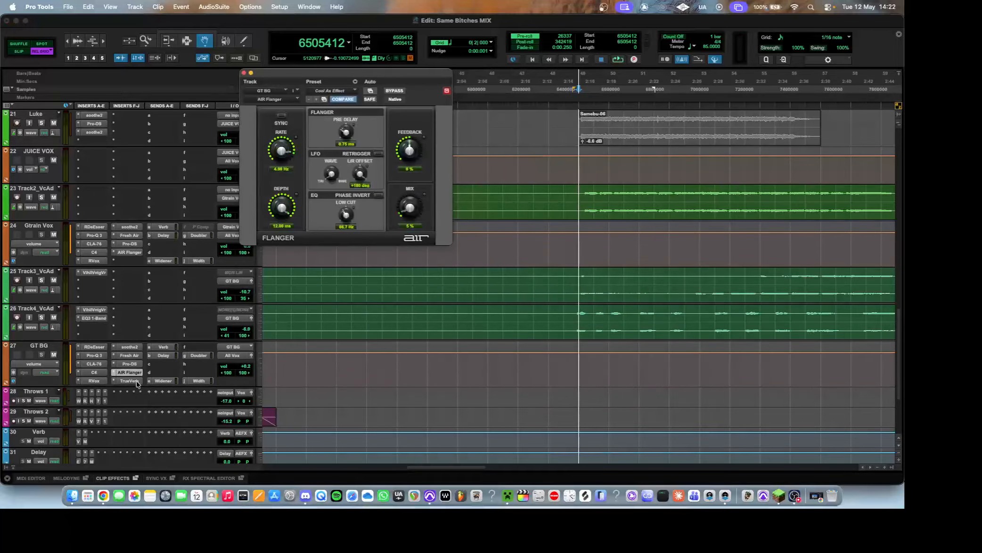
pyautogui.click(134, 382)
pyautogui.moveTo(388, 75); pyautogui.dragTo(480, 72)
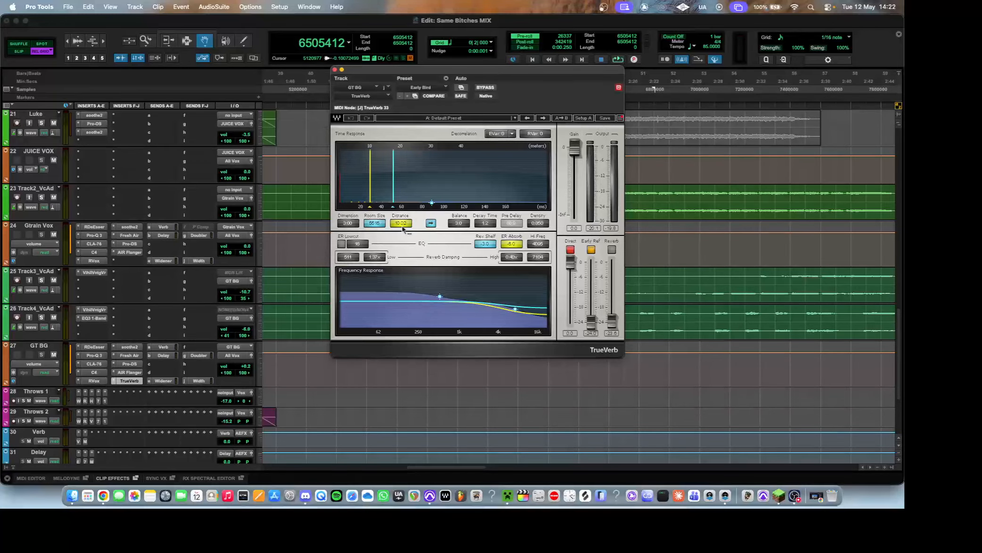
pyautogui.click(336, 69)
# Step: Play from sample position 4811294 with the Throws 2 track soloed to hear its vocal throw, and release the solo
pyautogui.scroll(-5, 269, 204)
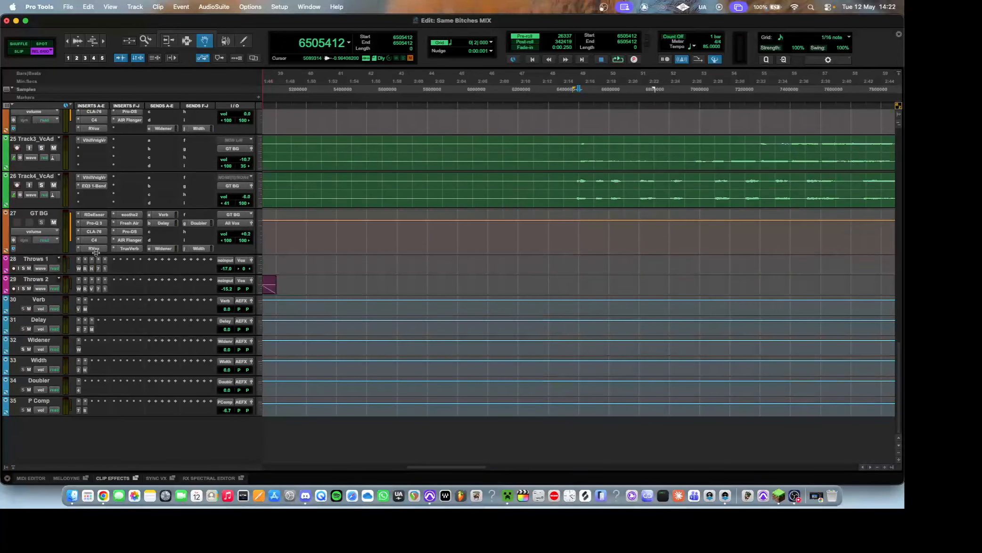
pyautogui.press('super+bracketleft')
pyautogui.click(394, 104)
pyautogui.press('super+bracketright')
pyautogui.press('super+bracketright')
pyautogui.press('space')
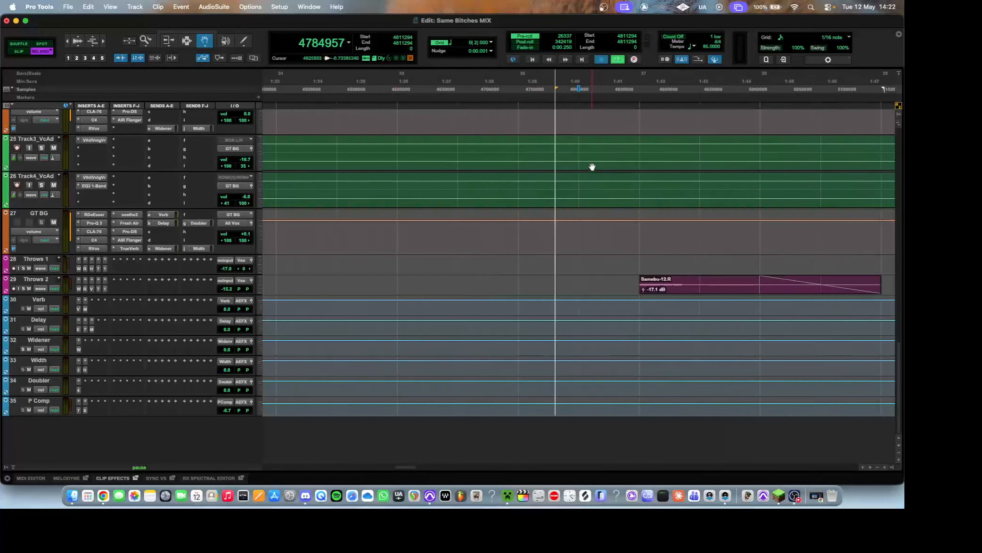
pyautogui.click(23, 289)
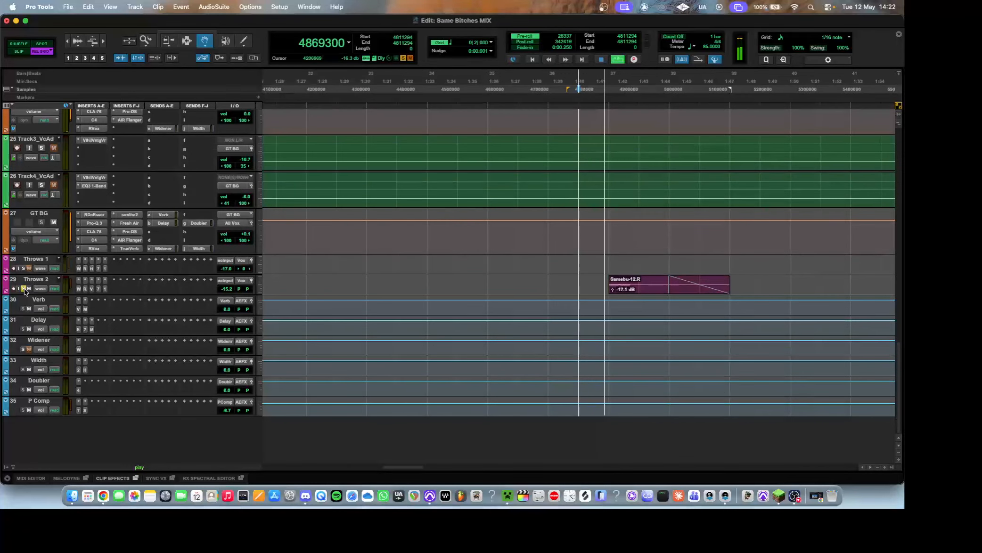
pyautogui.click(24, 289)
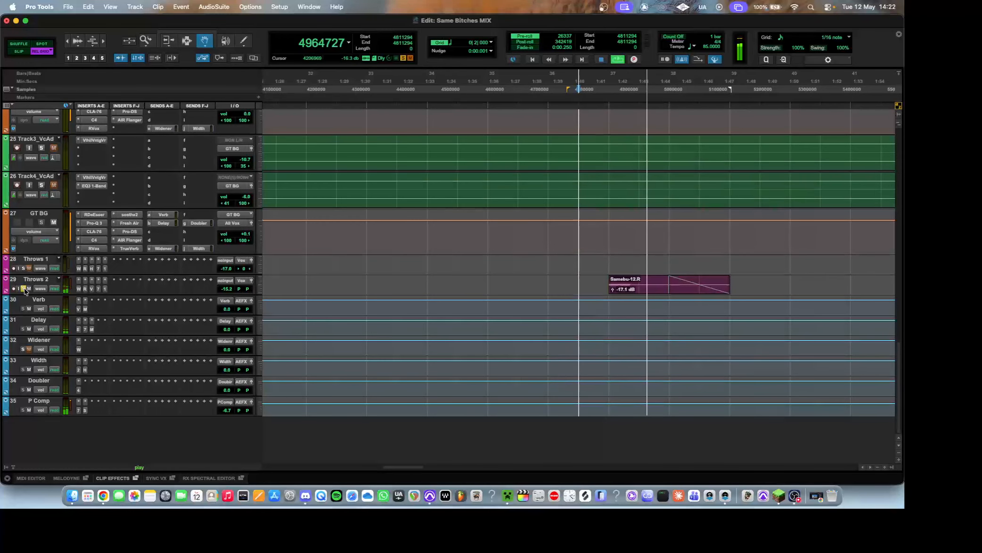
# Step: Replay the Throws 2 clip section with the full mix, starting from sample position 4811294, and stop
pyautogui.press('super+bracketleft')
pyautogui.press('space')
pyautogui.press('space')
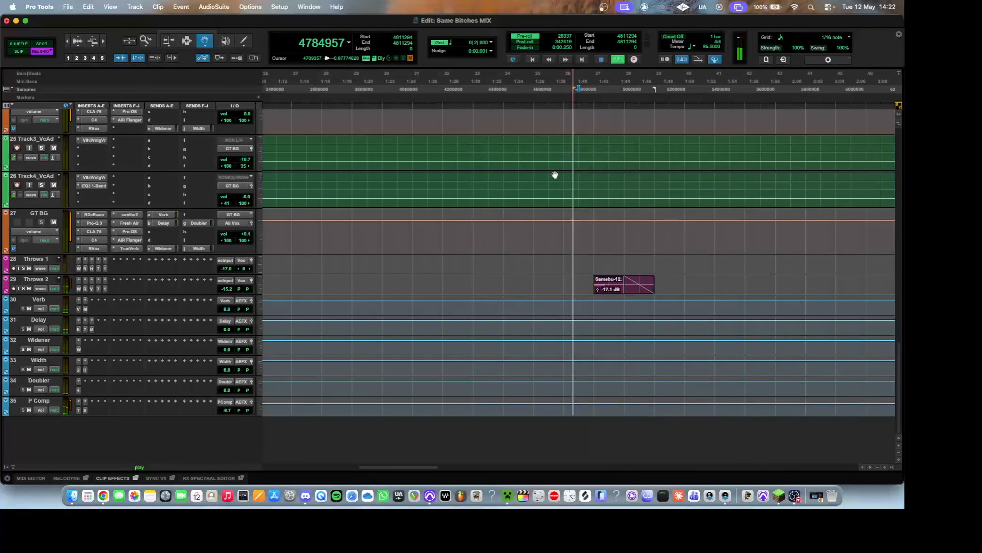
pyautogui.scroll(3, 555, 173)
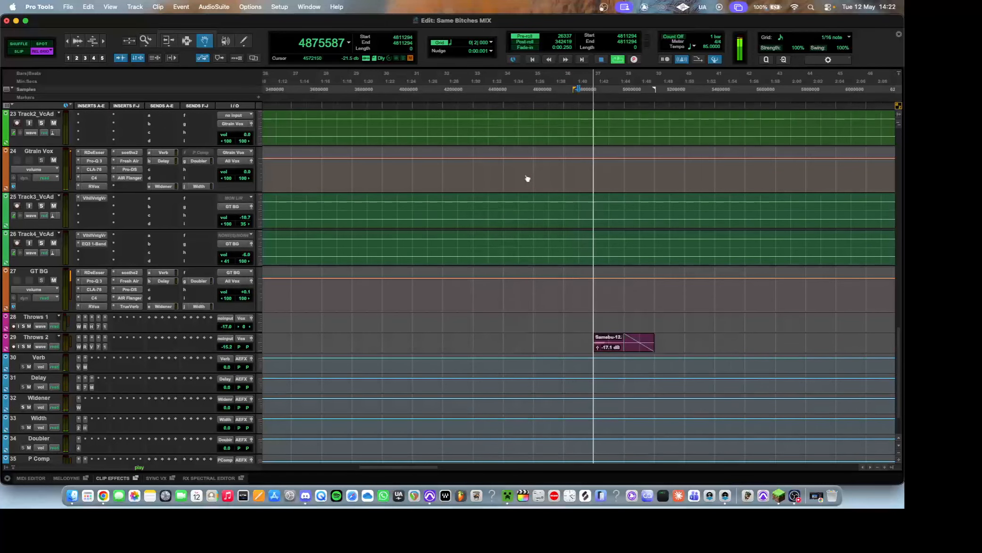
pyautogui.scroll(-3, 521, 178)
pyautogui.press('space')
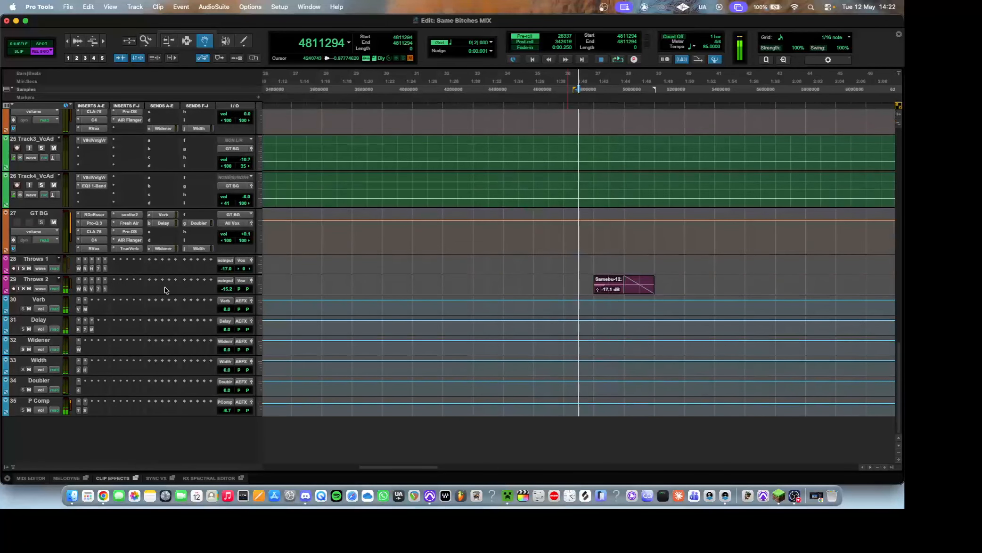
# Step: Enlarge the Throws 2 track, look through Waves Tune Real-Time, RCompressor, ValhallaVintageVerb, CLA-76 and EQ3 1-Band, close the plug-in and shrink the track again
pyautogui.moveTo(89, 295); pyautogui.dragTo(96, 329)
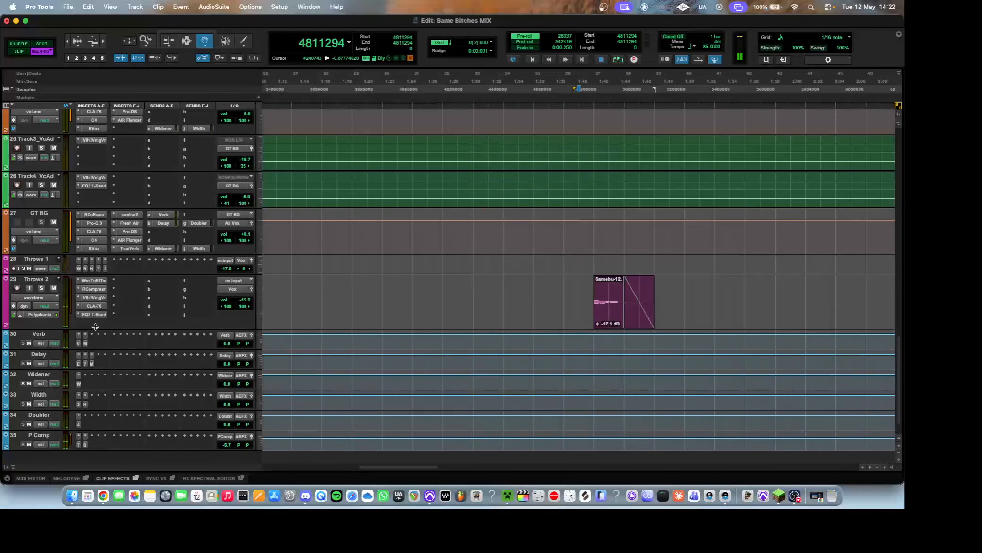
pyautogui.click(99, 281)
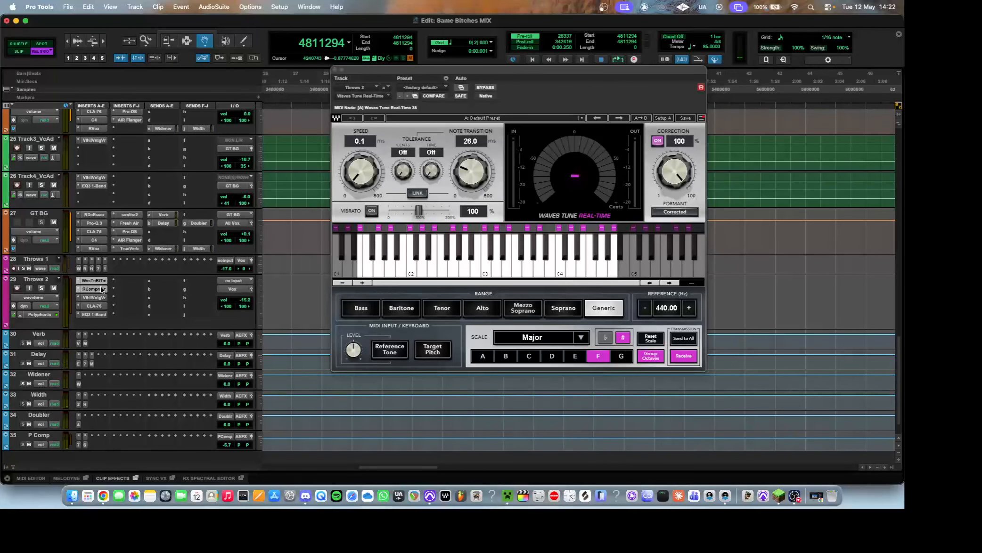
pyautogui.click(102, 290)
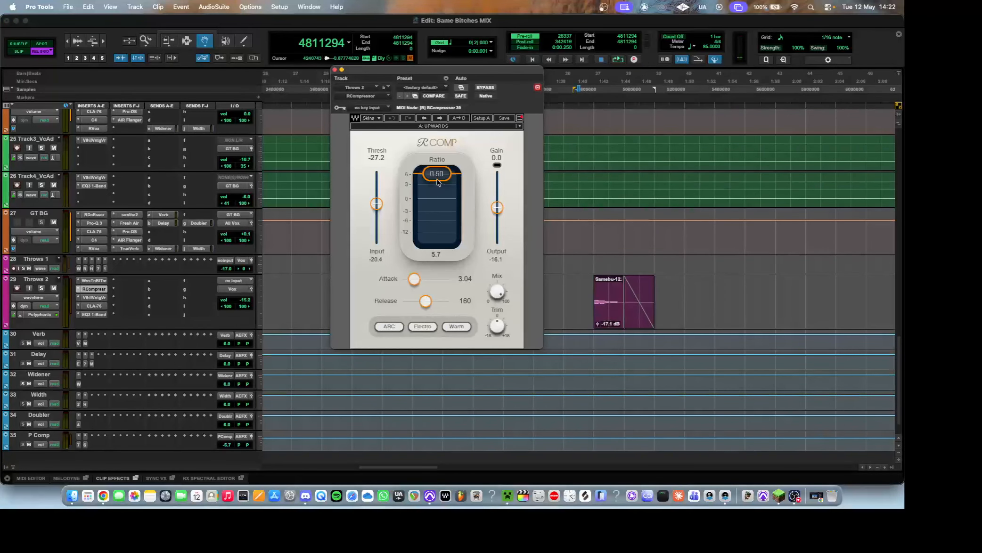
pyautogui.click(100, 298)
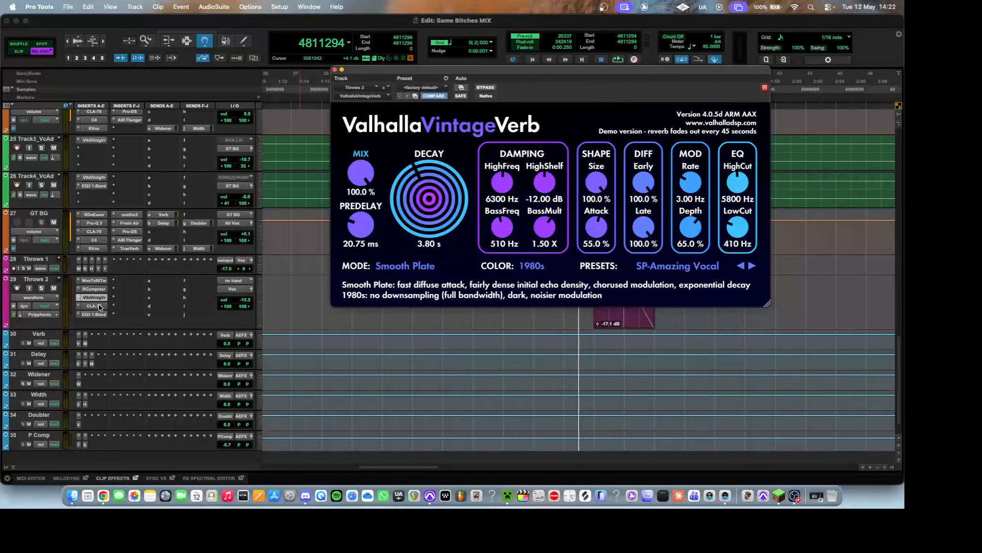
pyautogui.click(100, 306)
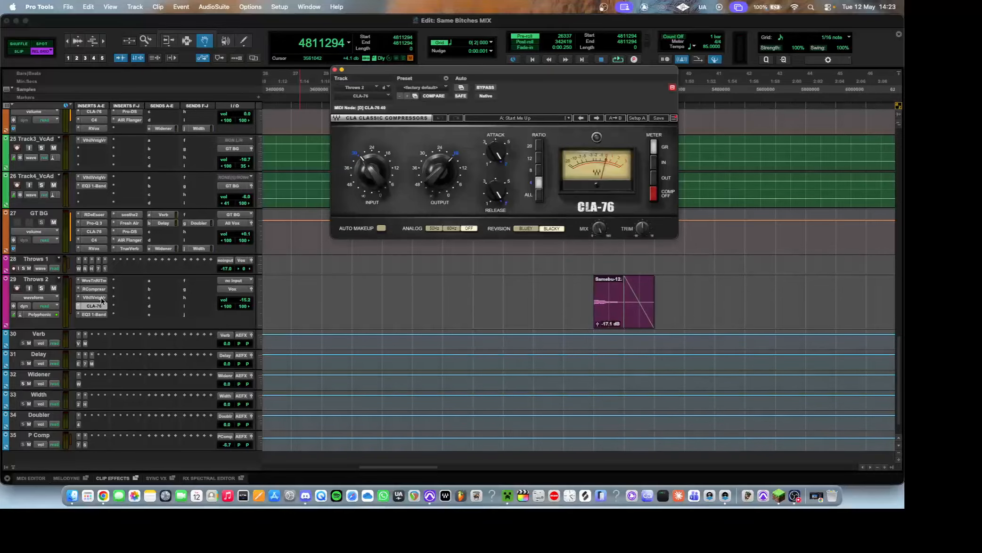
pyautogui.click(101, 298)
pyautogui.click(101, 314)
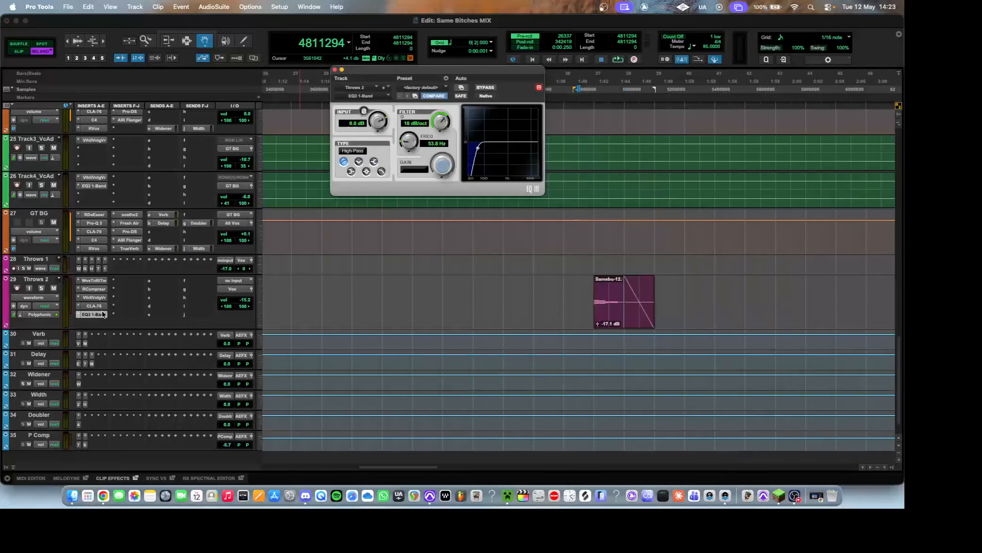
pyautogui.click(101, 315)
pyautogui.moveTo(137, 328); pyautogui.dragTo(142, 293)
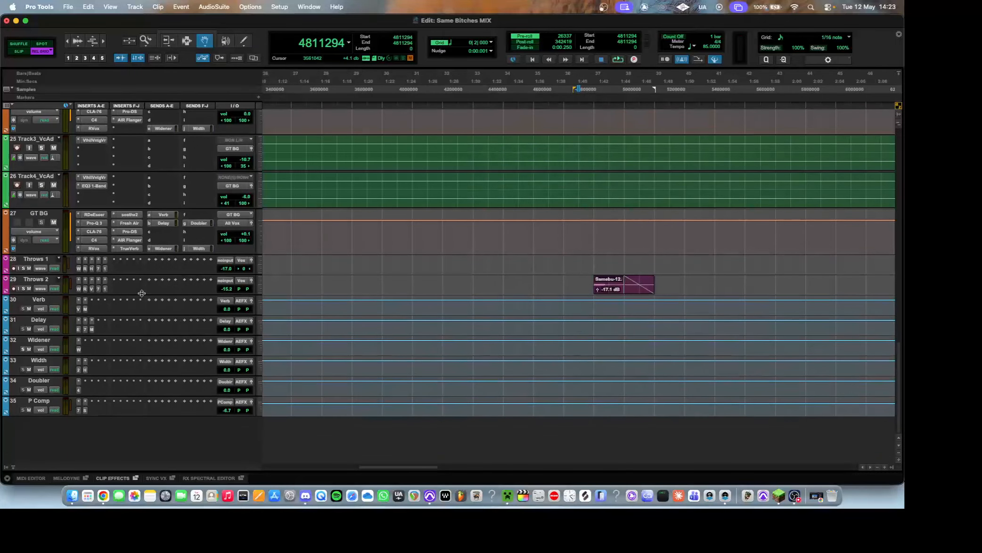
# Step: Look over the effect sends on the Vox, BG Vocals, Gtrain Vox and GT BG buses
pyautogui.scroll(10, 254, 289)
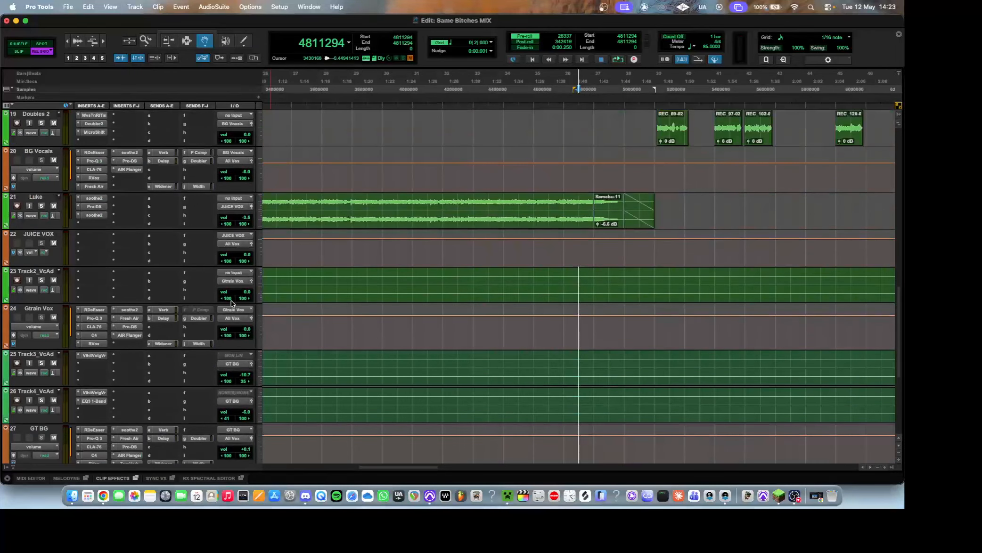
pyautogui.scroll(1, 231, 305)
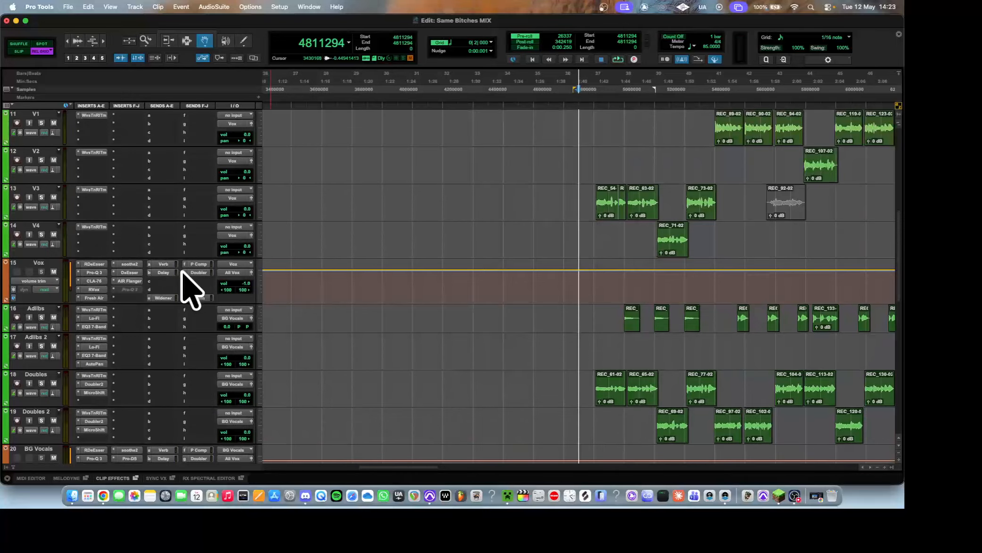
pyautogui.scroll(-1, 171, 278)
pyautogui.scroll(-3, 171, 278)
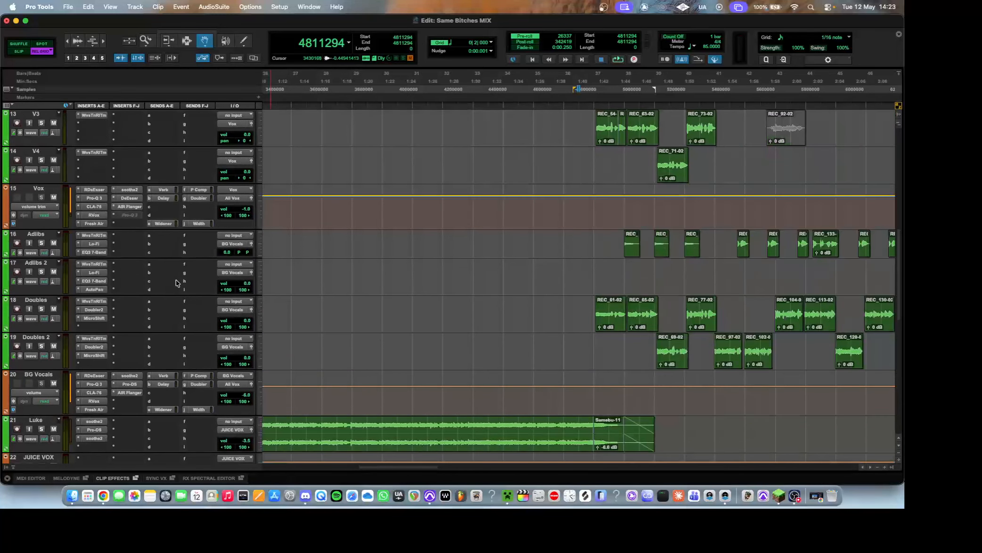
pyautogui.scroll(3, 176, 278)
pyautogui.scroll(-3, 137, 285)
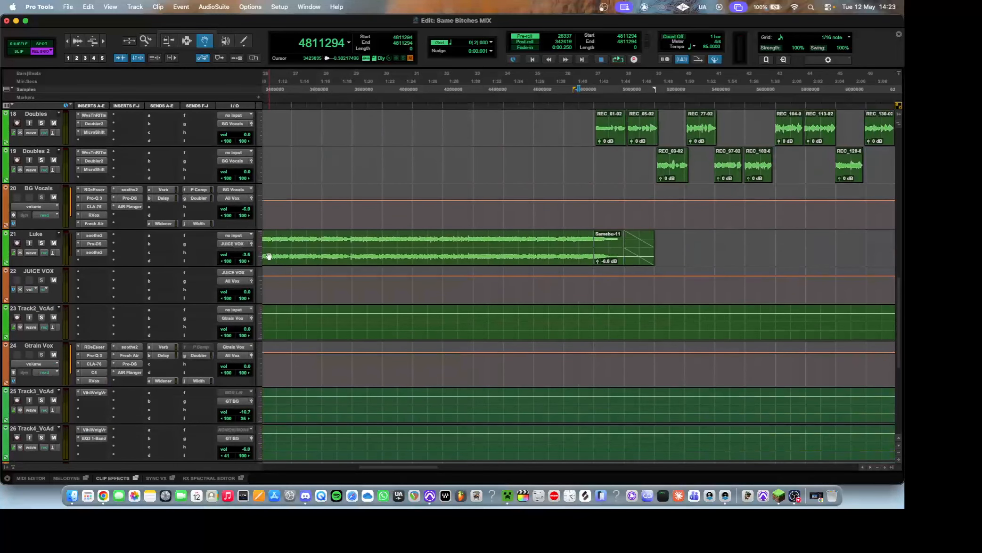
pyautogui.scroll(4, 267, 260)
pyautogui.scroll(-7, 269, 264)
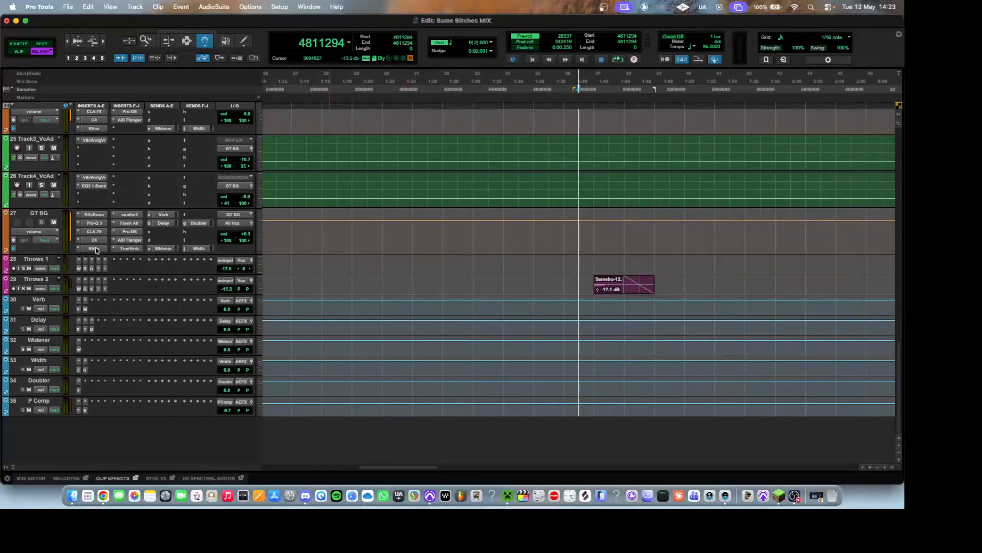
# Step: Look at ValhallaVintageVerb and MicroShift on the Verb track and EchoBoy on the Delay track, moving the EchoBoy window aside
pyautogui.click(79, 309)
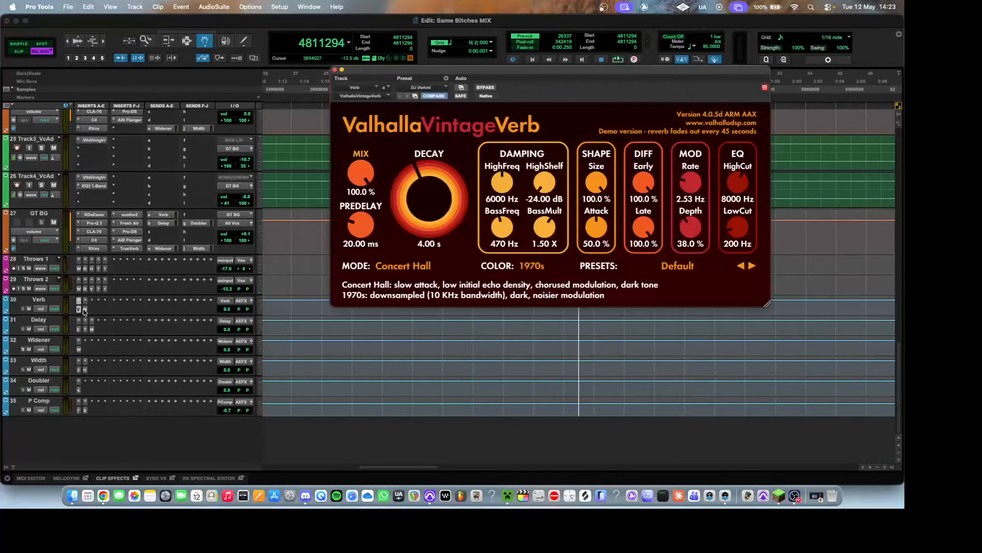
pyautogui.click(85, 310)
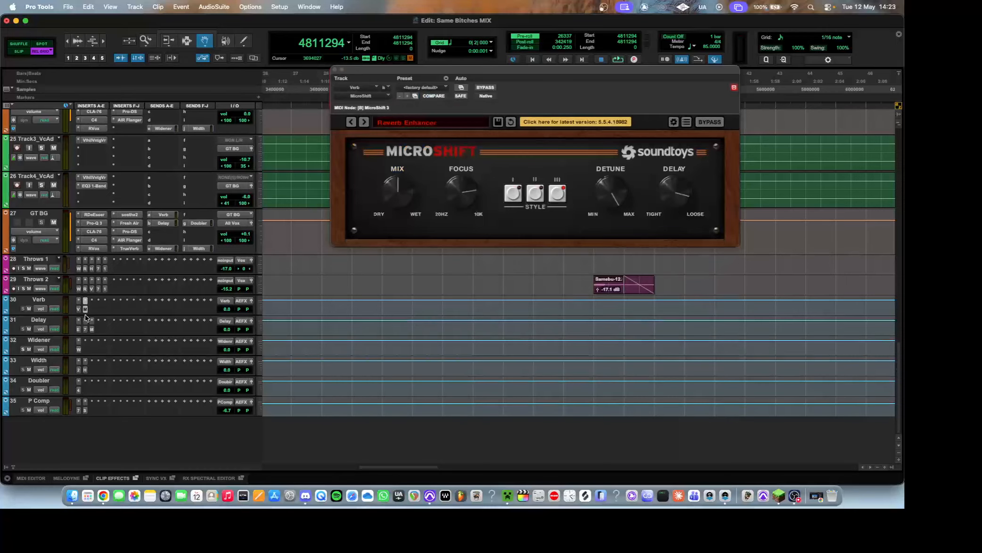
pyautogui.click(80, 330)
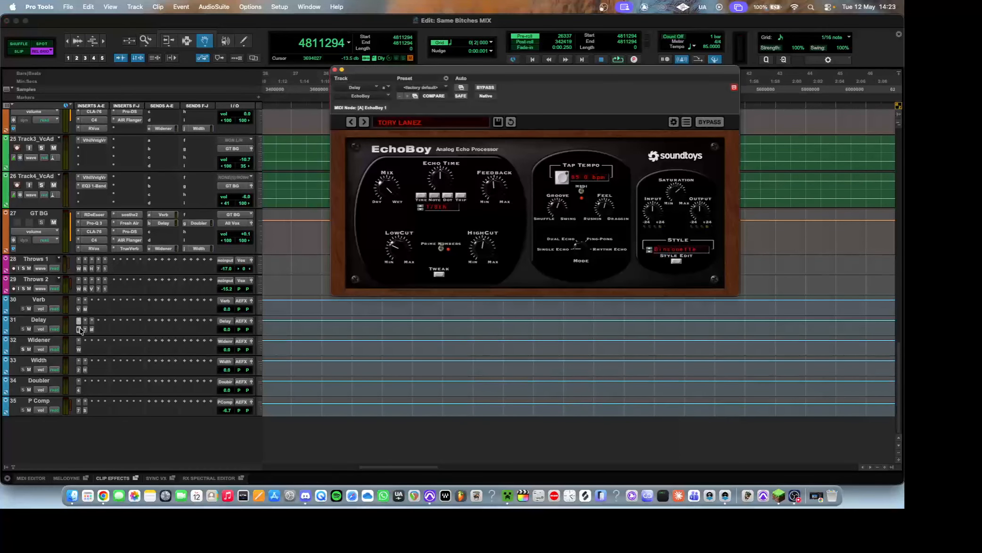
pyautogui.click(79, 330)
pyautogui.click(78, 320)
pyautogui.moveTo(449, 80); pyautogui.dragTo(357, 86)
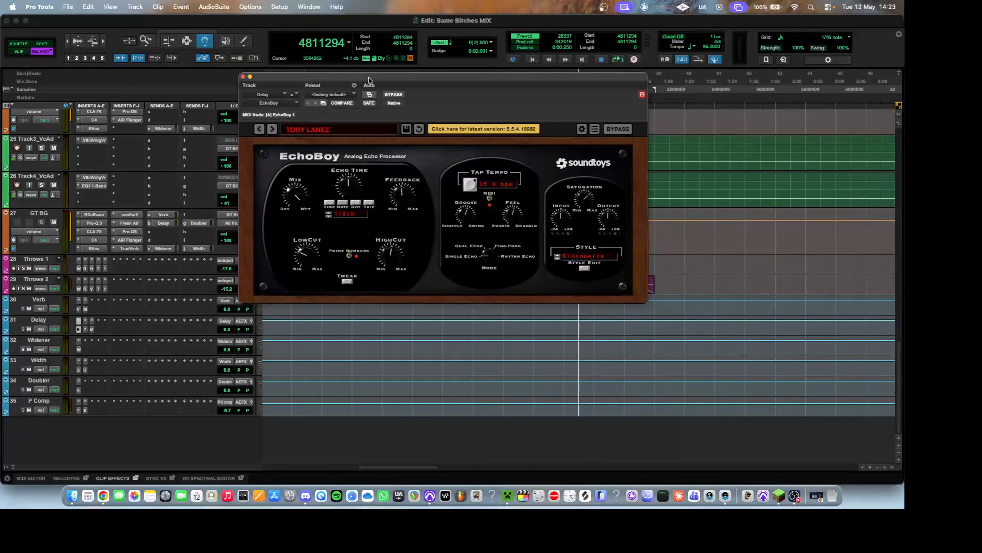
# Step: Look at the second insert and MicroShift on the Delay track, and close the plug-in
pyautogui.click(86, 330)
pyautogui.click(92, 330)
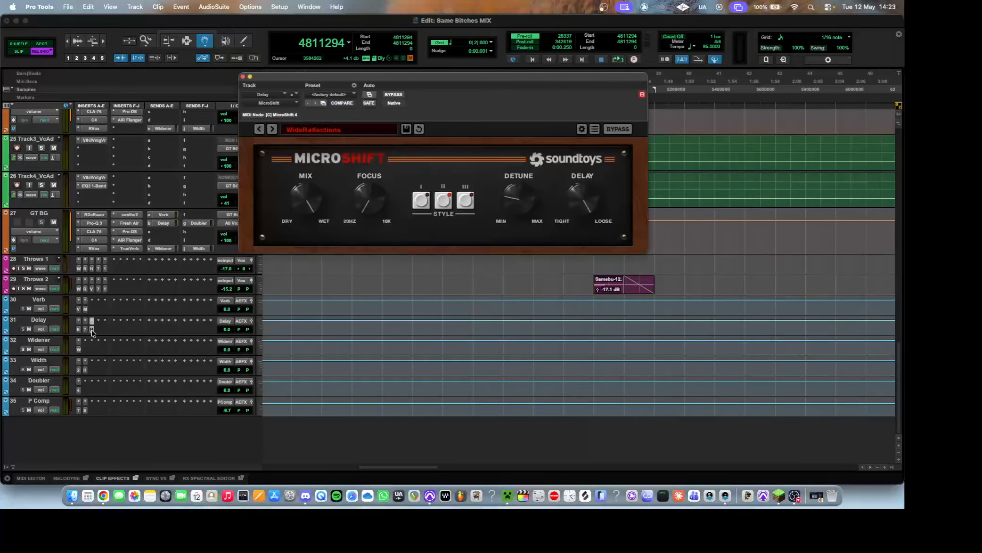
pyautogui.click(91, 330)
pyautogui.click(92, 330)
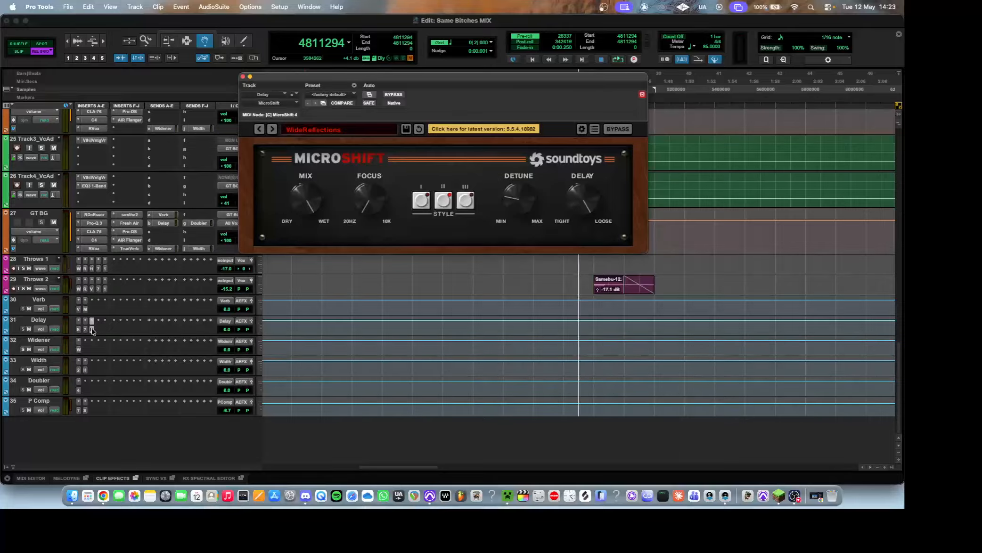
pyautogui.click(92, 330)
# Step: Look through Wider on the Widener track, both inserts on the Width track, and Doubler4 on the Doubler track
pyautogui.click(79, 349)
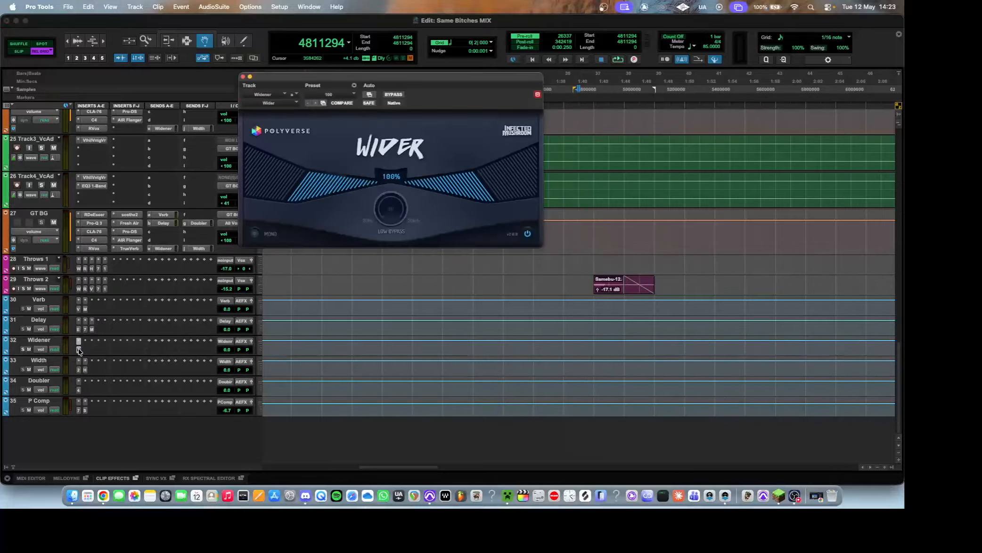
pyautogui.click(79, 370)
pyautogui.click(85, 370)
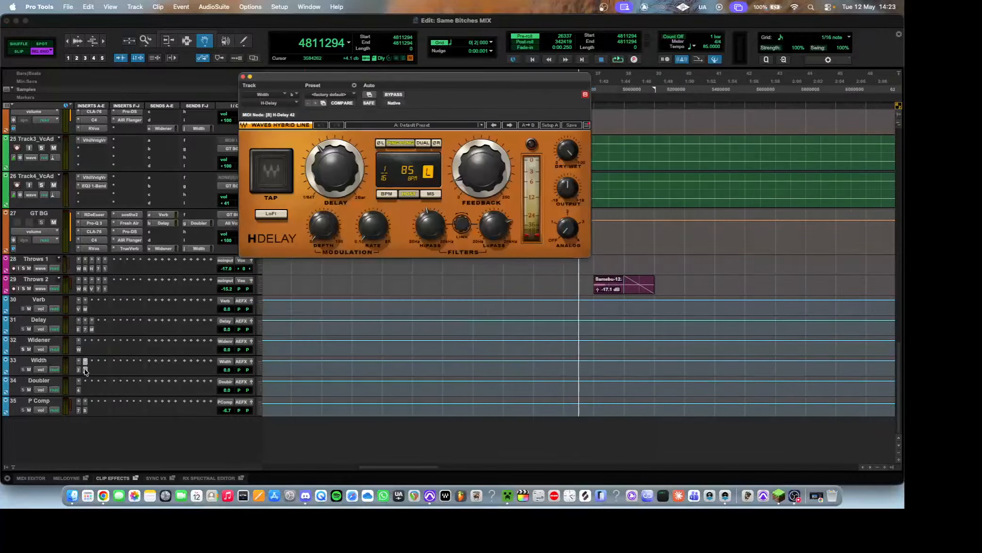
pyautogui.click(79, 390)
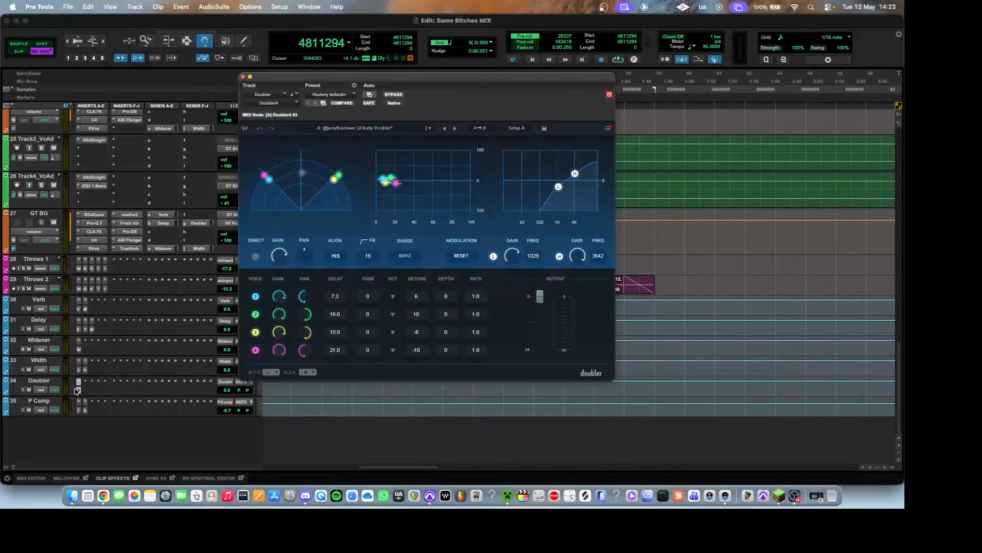
# Step: Look at CLA-76 and Sibilance-Live on the P Comp track, and close the plug-in
pyautogui.click(79, 410)
pyautogui.click(85, 411)
pyautogui.rightClick(85, 414)
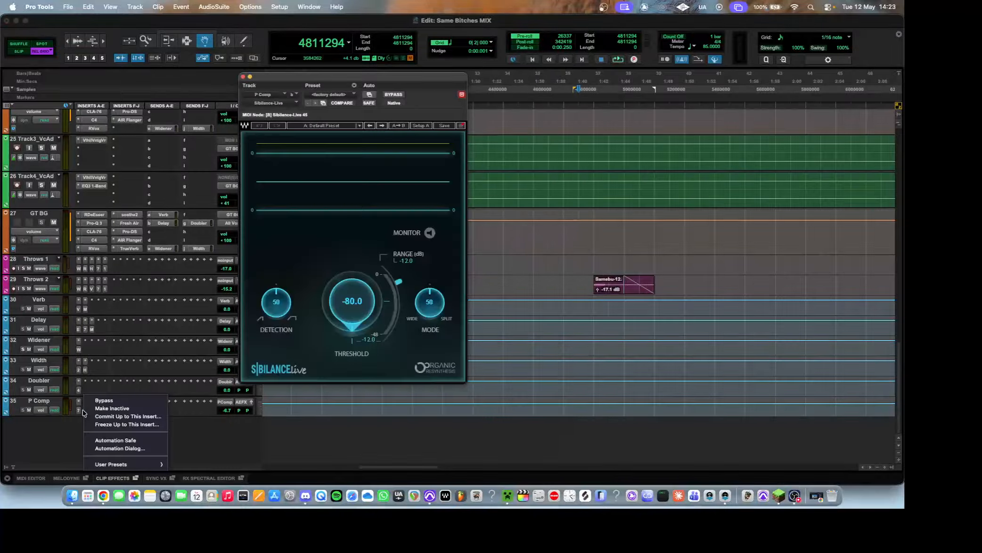
pyautogui.click(72, 425)
pyautogui.click(78, 412)
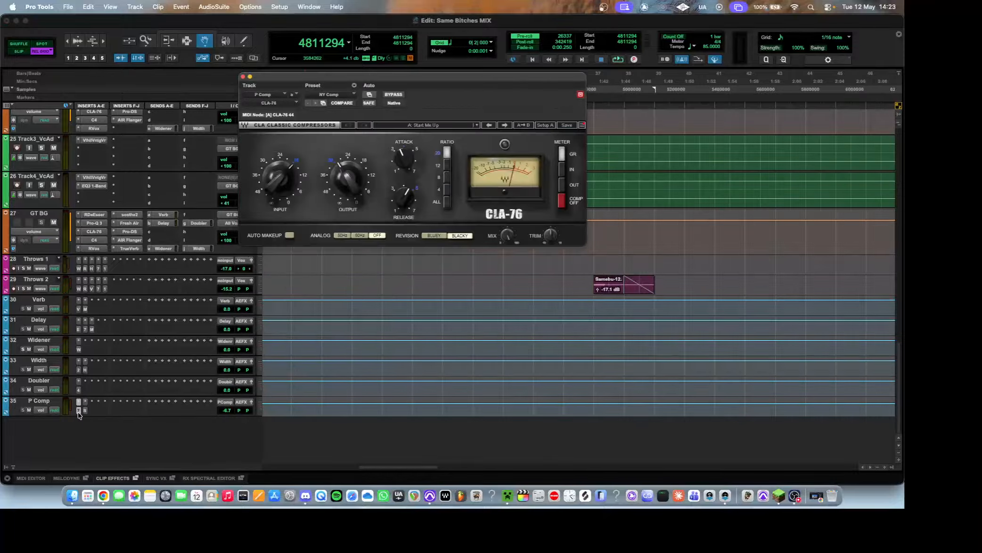
pyautogui.click(86, 411)
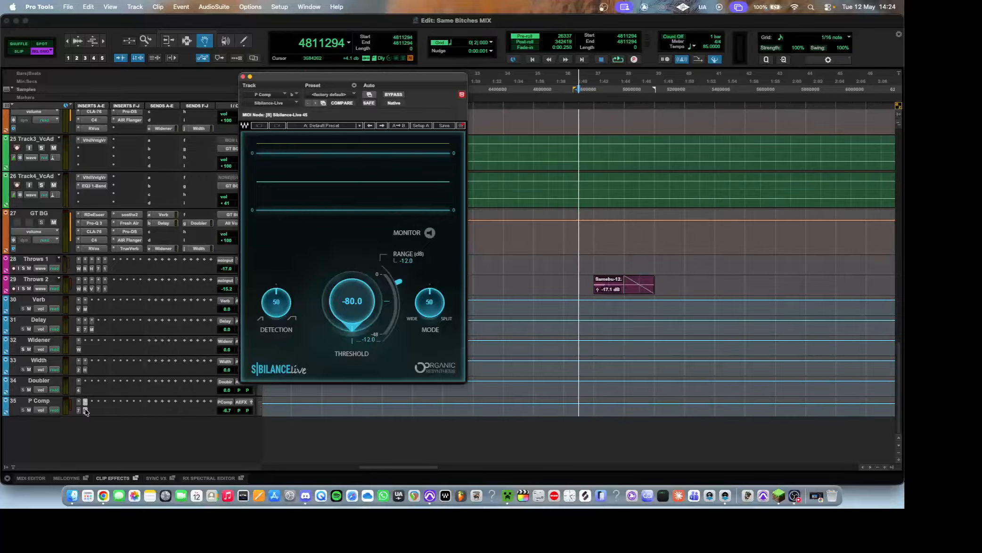
pyautogui.click(86, 411)
pyautogui.click(87, 413)
pyautogui.click(88, 413)
# Step: Look at Trim on the Beat Master track and The God Particle on the MIX BUS, moving its window clear of the inserts
pyautogui.scroll(8, 91, 411)
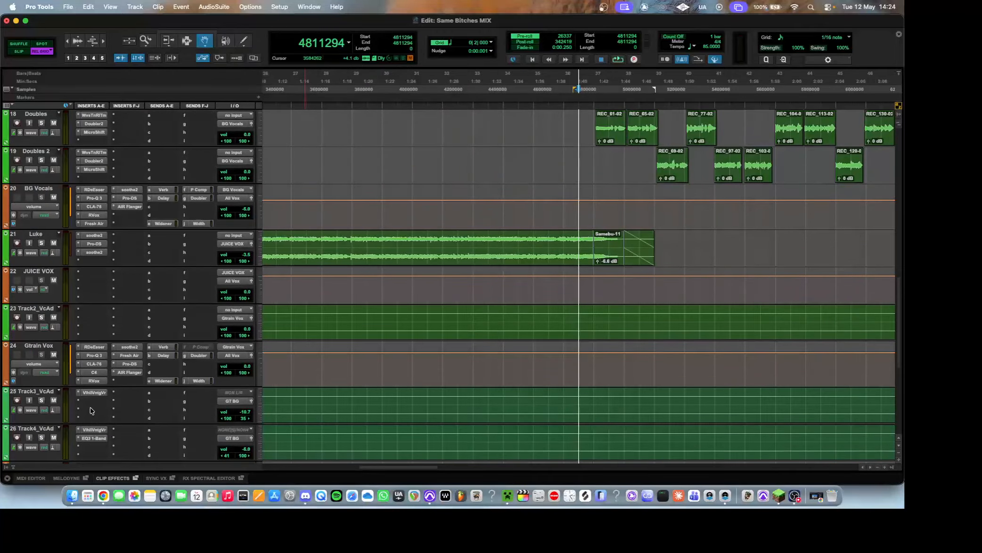
pyautogui.scroll(10, 91, 411)
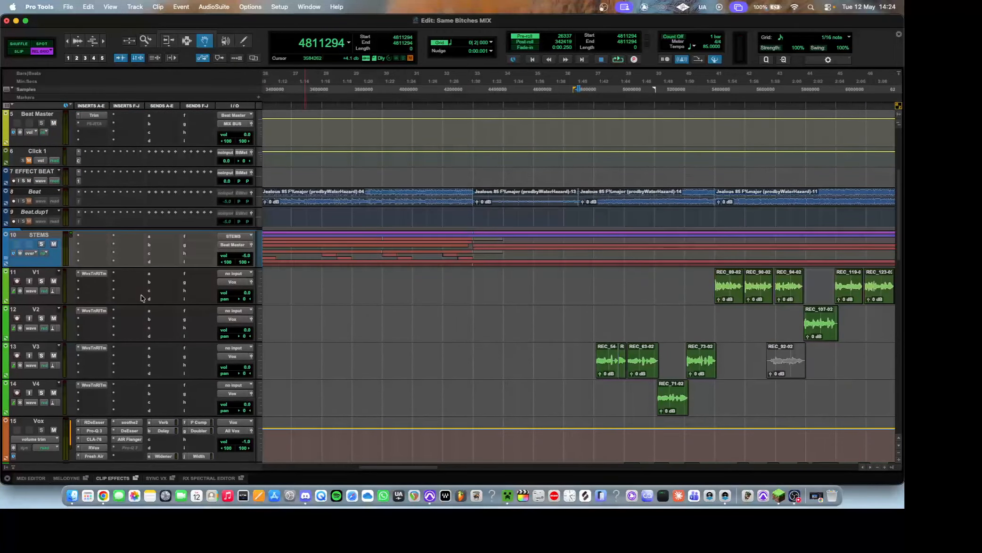
pyautogui.scroll(5, 468, 320)
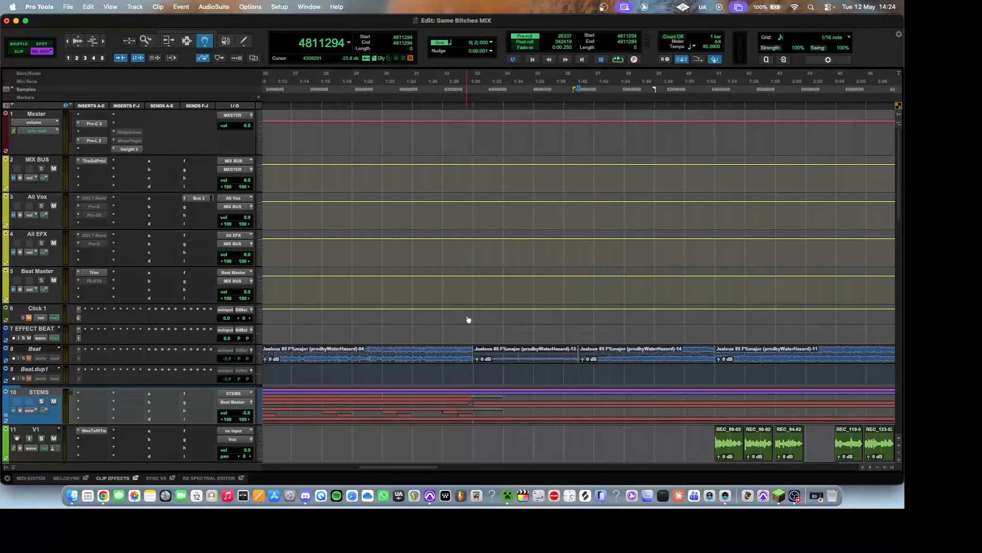
pyautogui.click(94, 273)
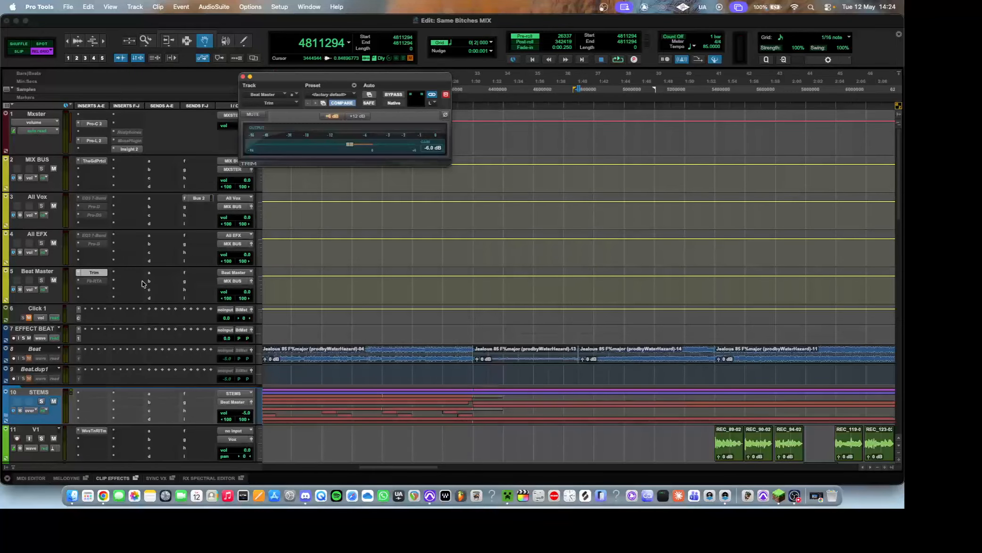
pyautogui.click(95, 273)
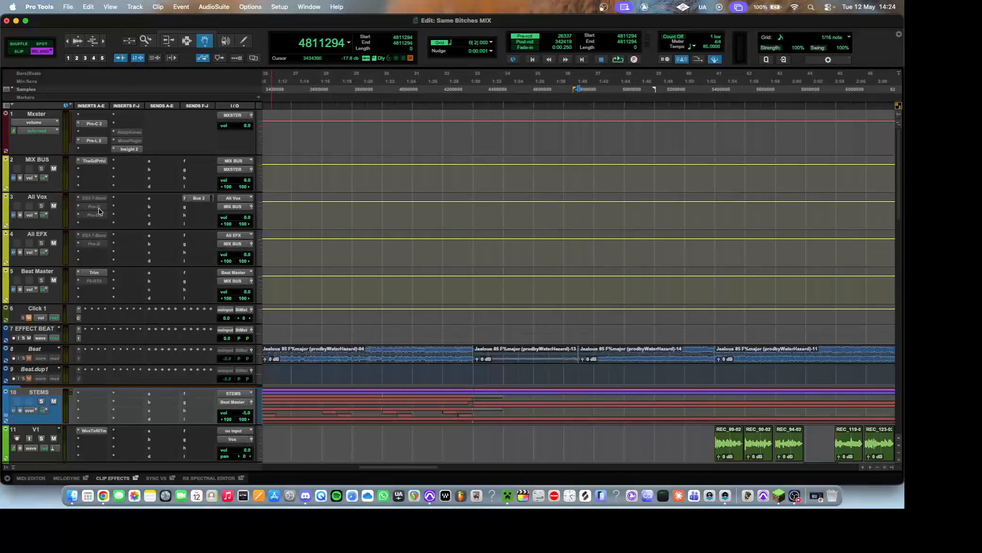
pyautogui.click(92, 163)
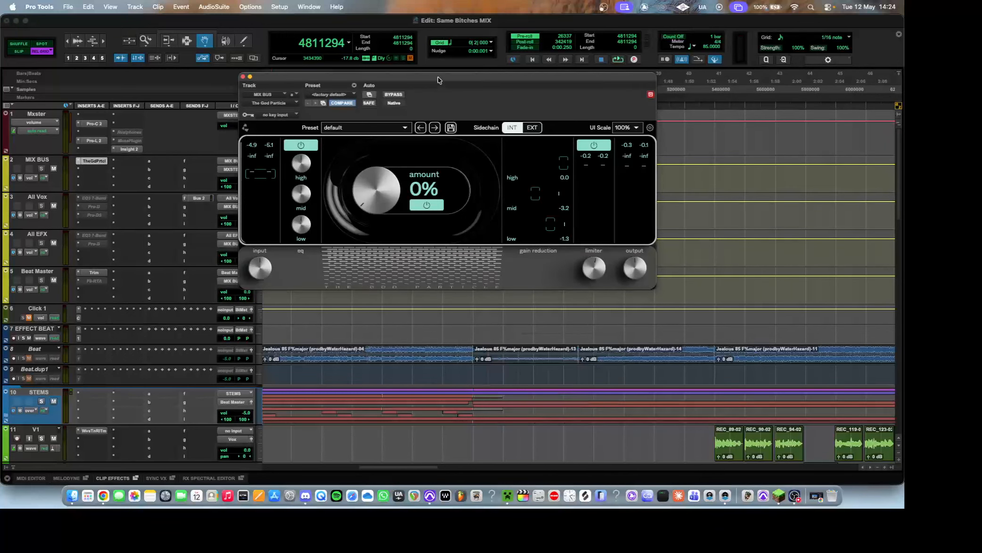
pyautogui.moveTo(438, 80); pyautogui.dragTo(409, 100)
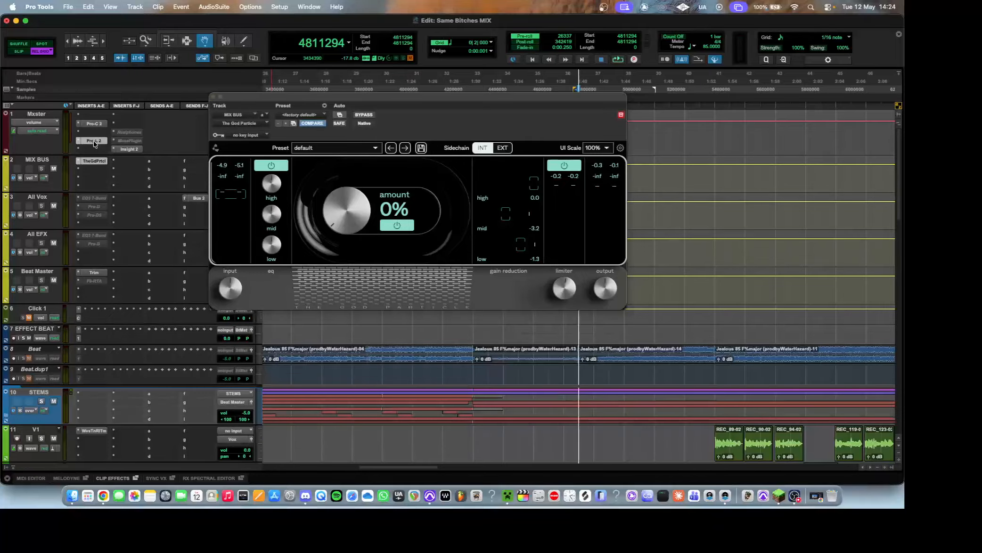
# Step: Examine Pro-C 2 on the Master track, playing the song into the section where the V1 clips start to check its gain reduction
pyautogui.click(94, 124)
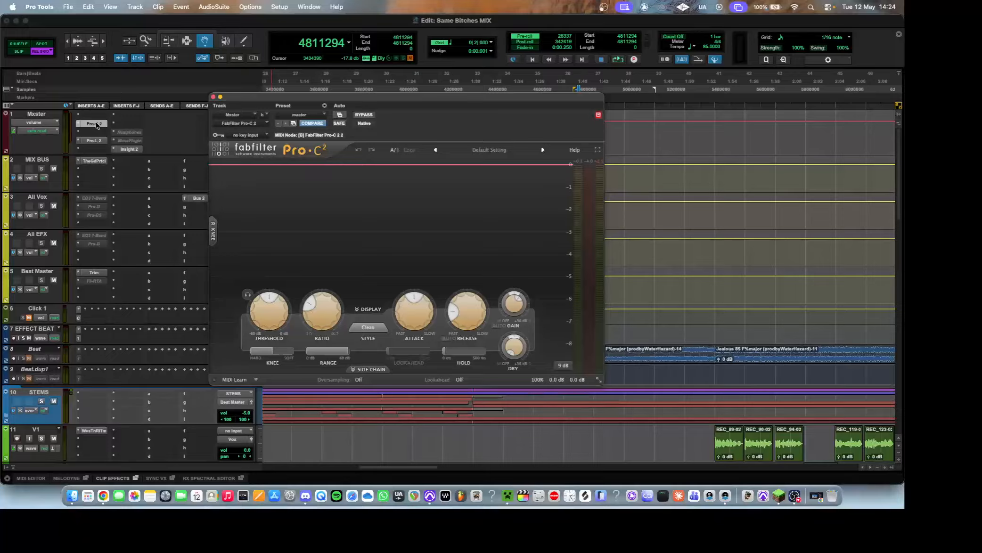
pyautogui.moveTo(382, 98); pyautogui.dragTo(402, 68)
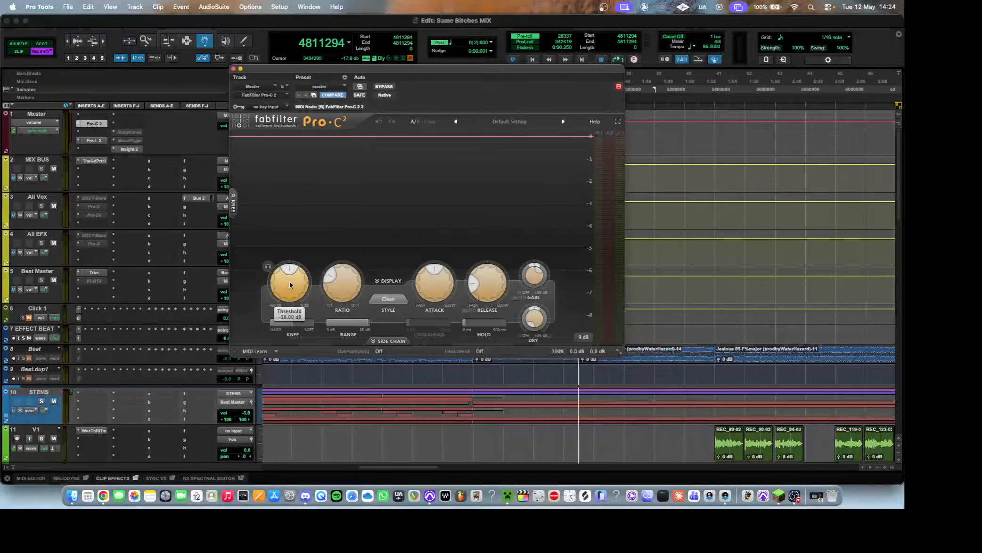
pyautogui.press('space')
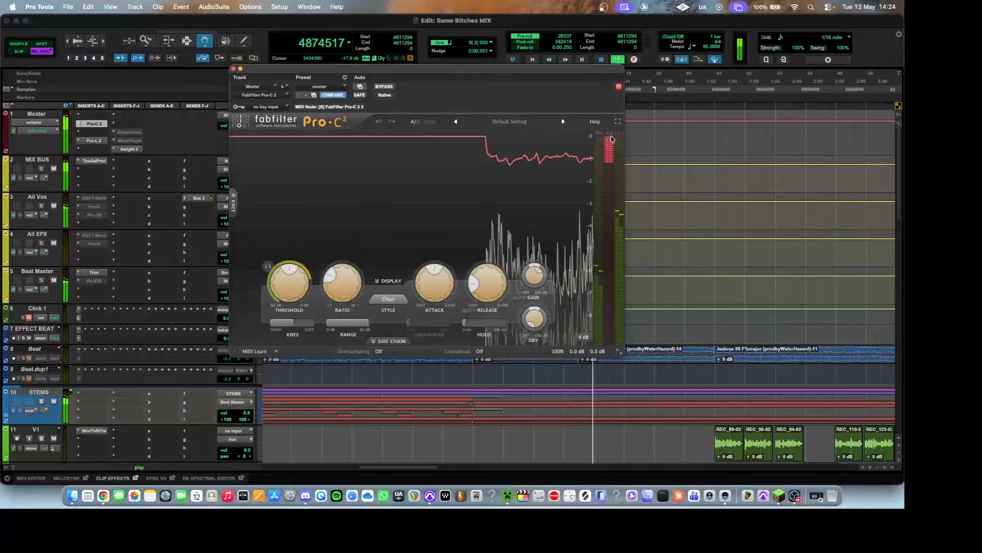
pyautogui.click(715, 104)
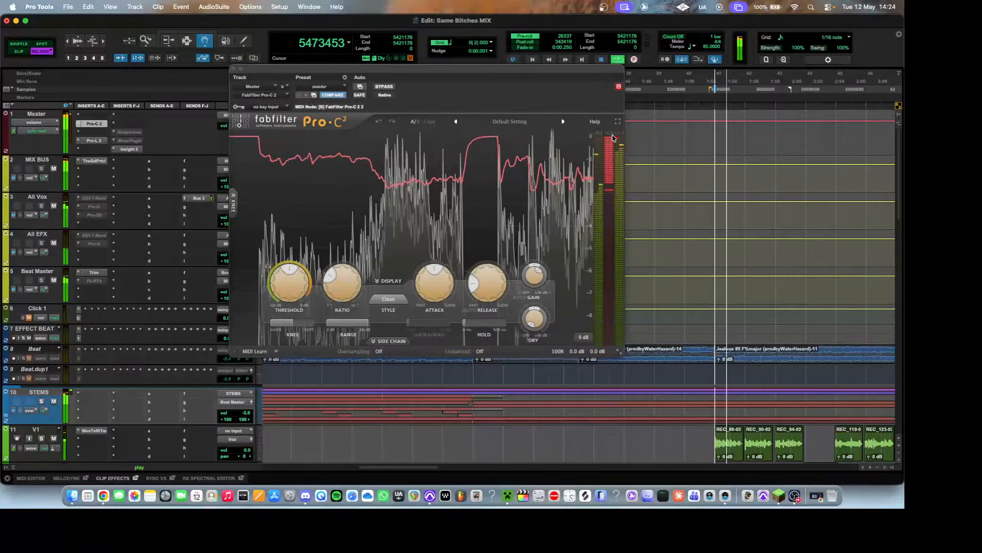
pyautogui.press('space')
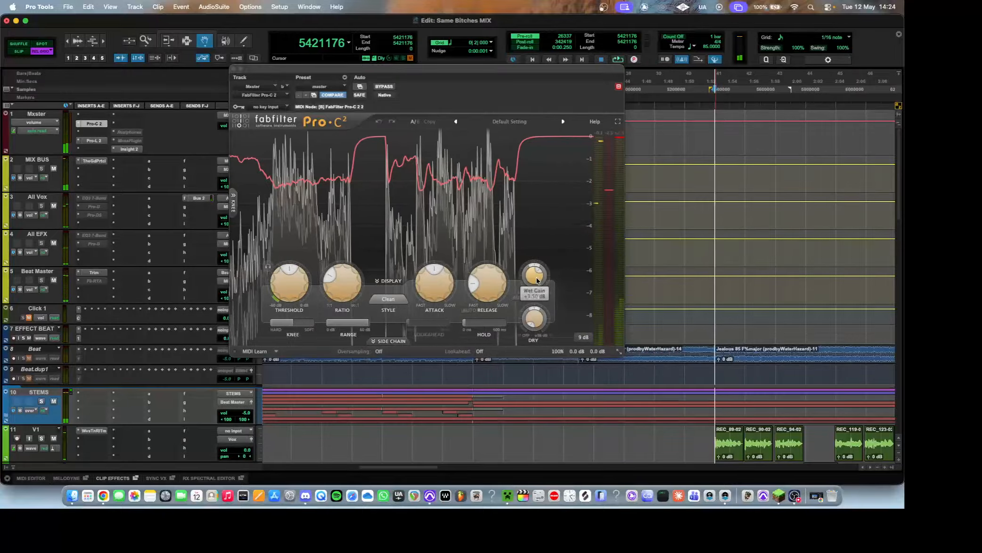
pyautogui.moveTo(333, 289)
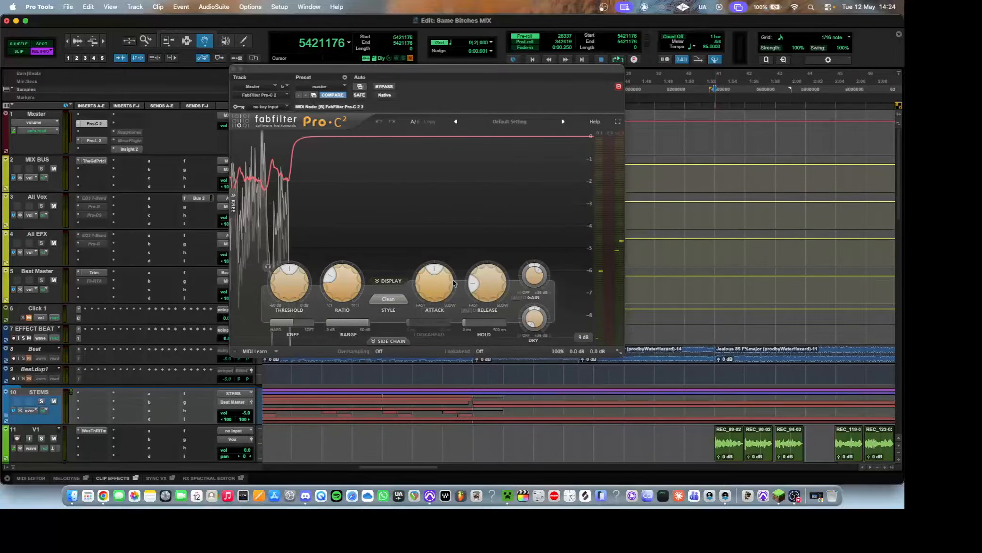
# Step: Examine Pro-L 2 on the Master track during playback to check its limiting and short-term loudness, and close the plug-in
pyautogui.click(94, 141)
pyautogui.moveTo(455, 68); pyautogui.dragTo(429, 59)
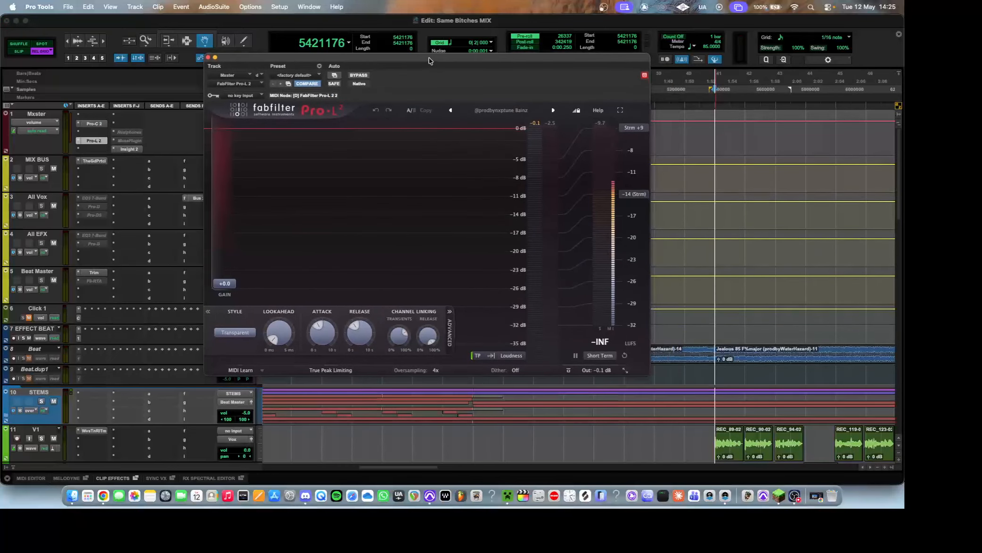
pyautogui.press('space')
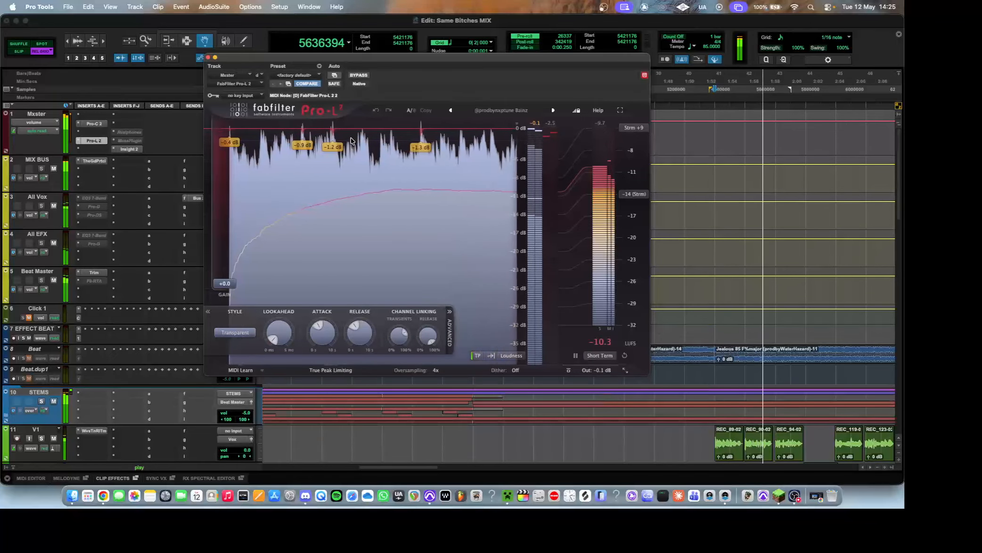
pyautogui.press('space')
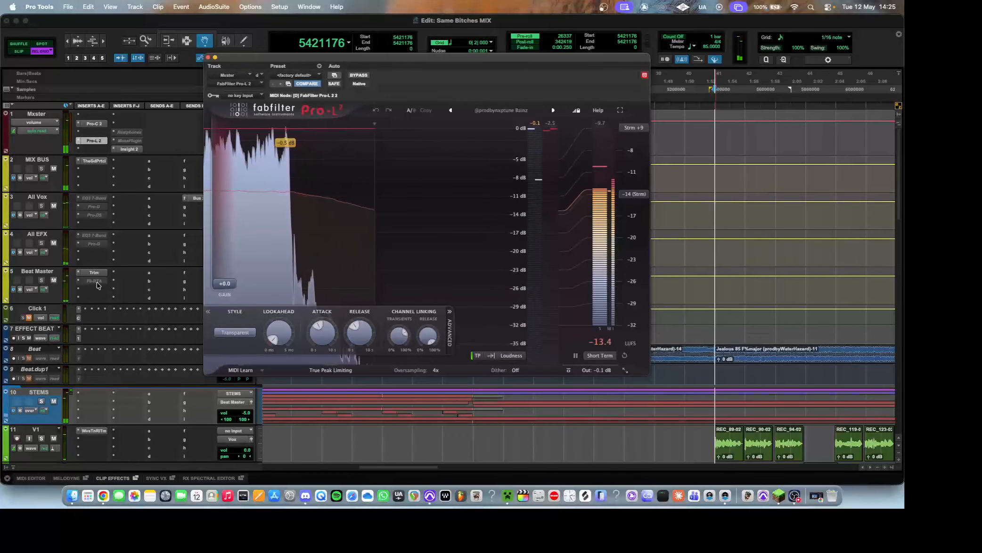
pyautogui.click(207, 57)
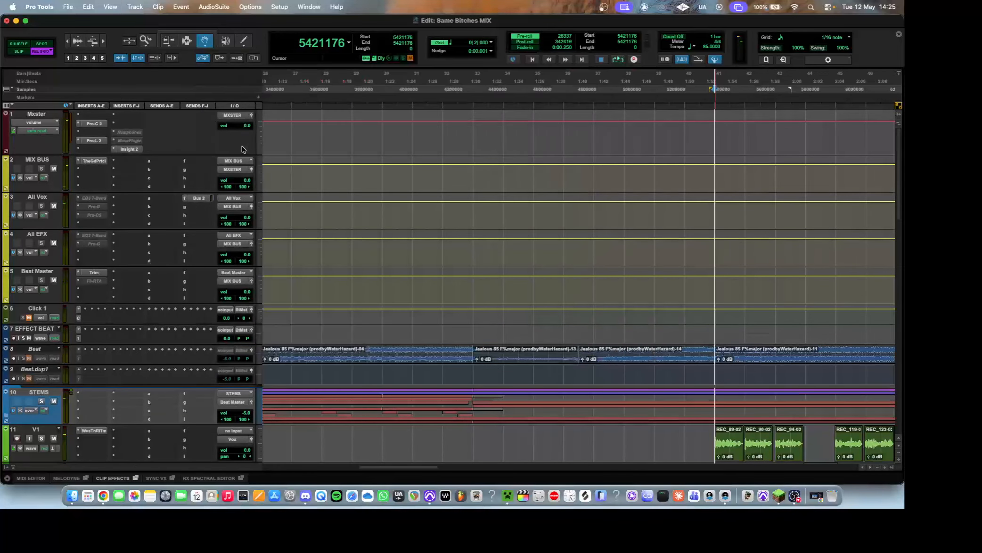
# Step: Look over the whole session at full song length, from the vocal tracks to the effect returns and back to the stems
pyautogui.scroll(-10, 351, 168)
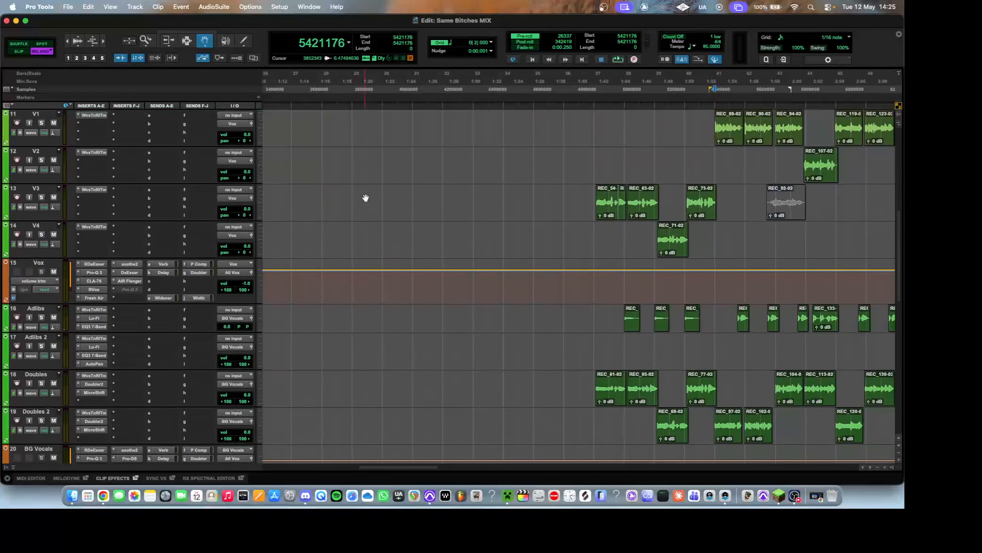
pyautogui.press('super+bracketleft')
pyautogui.press('super+bracketleft')
pyautogui.press('super+bracketleft')
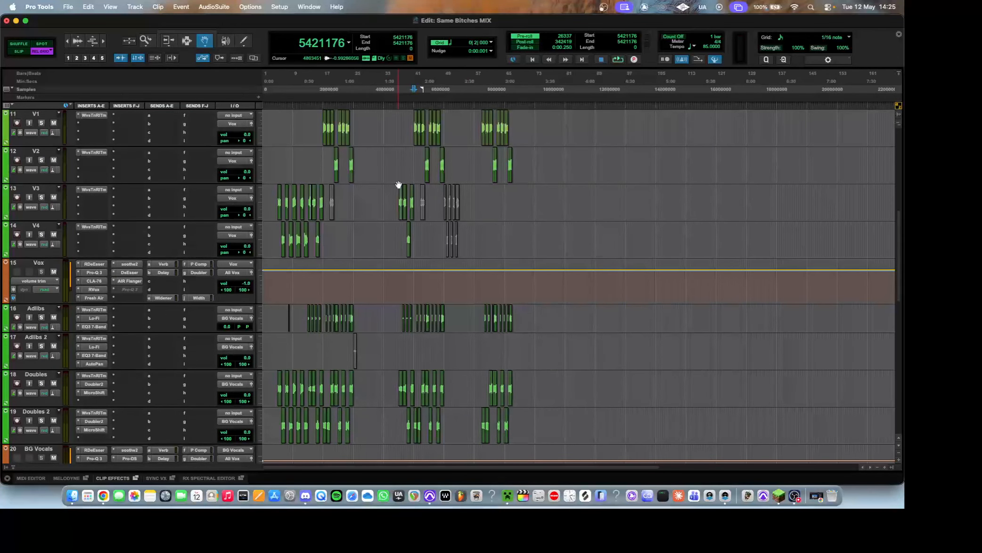
pyautogui.scroll(-15, 398, 185)
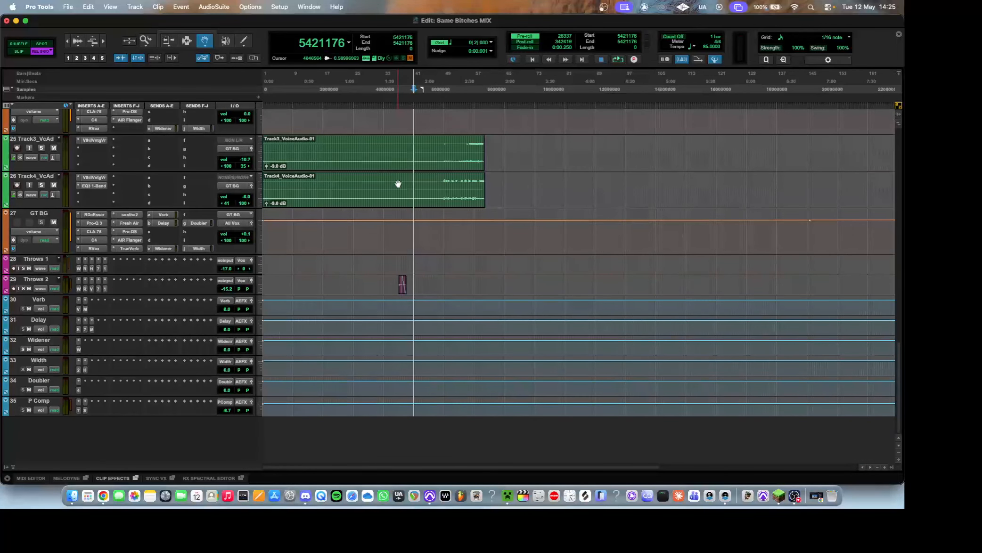
pyautogui.scroll(20, 398, 184)
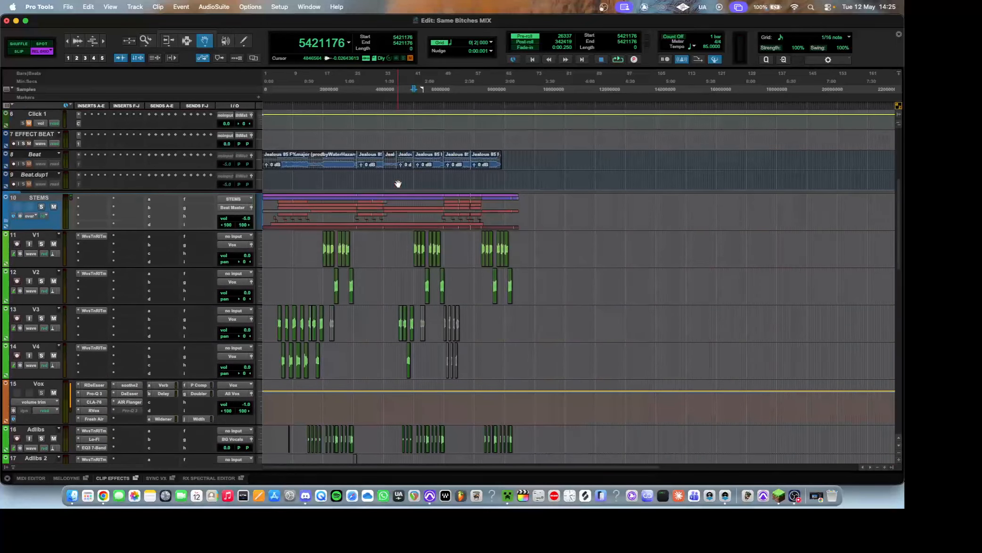
pyautogui.scroll(2, 398, 184)
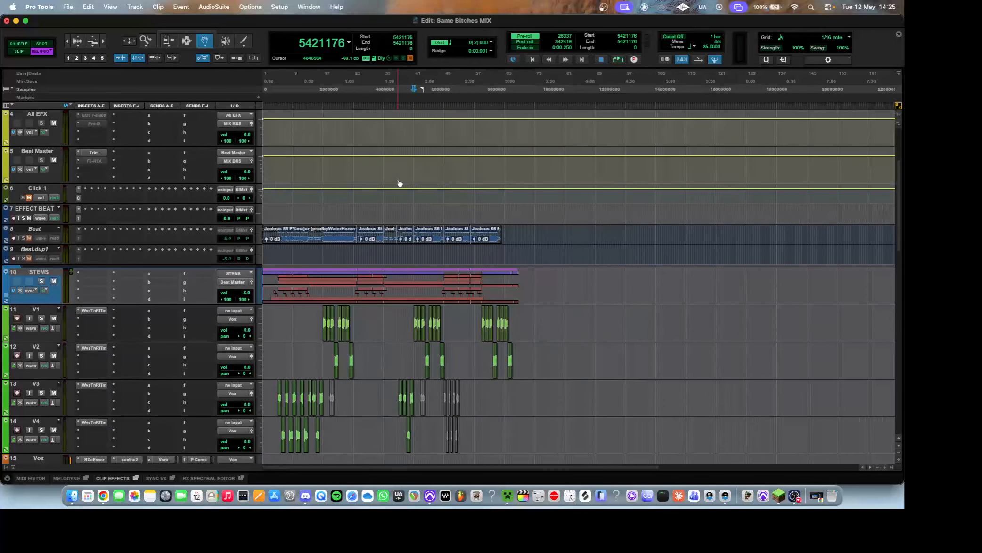